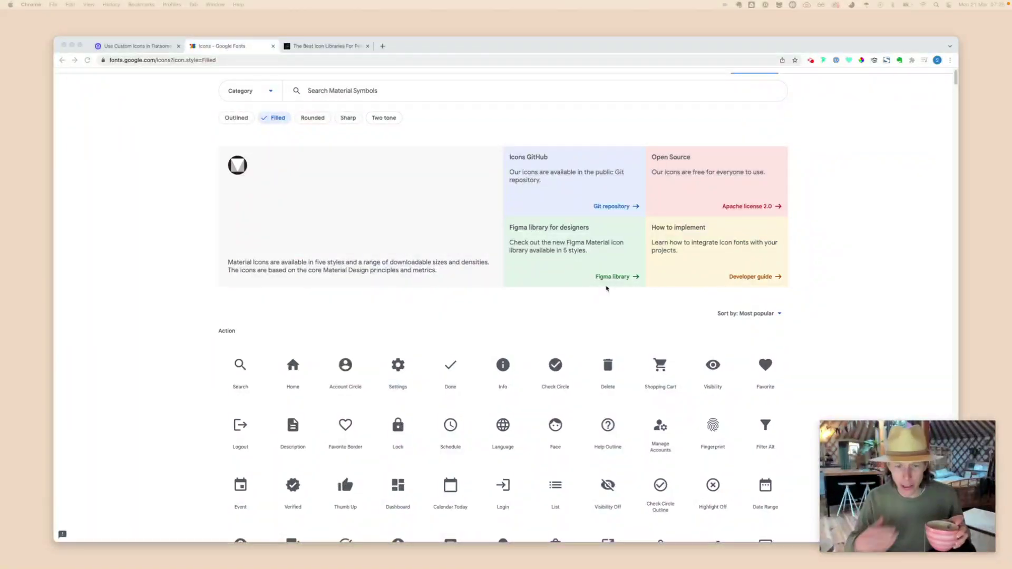
Leave the Material icons page and bring up the 'Use Custom Icons in Flatsome' tutorial.
scroll(503, 290, up, 2)
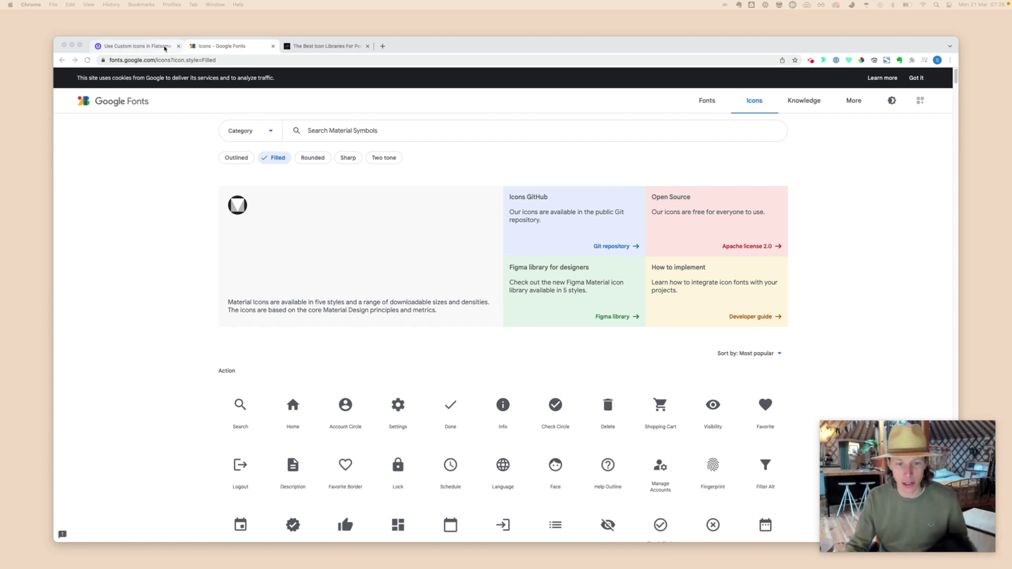
click(165, 46)
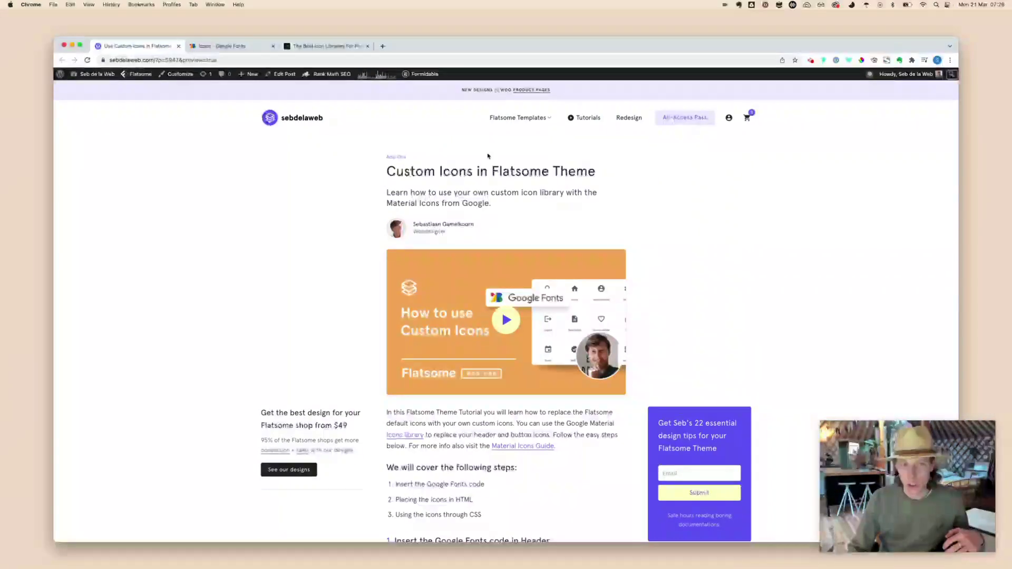
Skim the best icon libraries article, then return to the Google Fonts Icons page.
click(316, 47)
scroll(422, 209, up, 7)
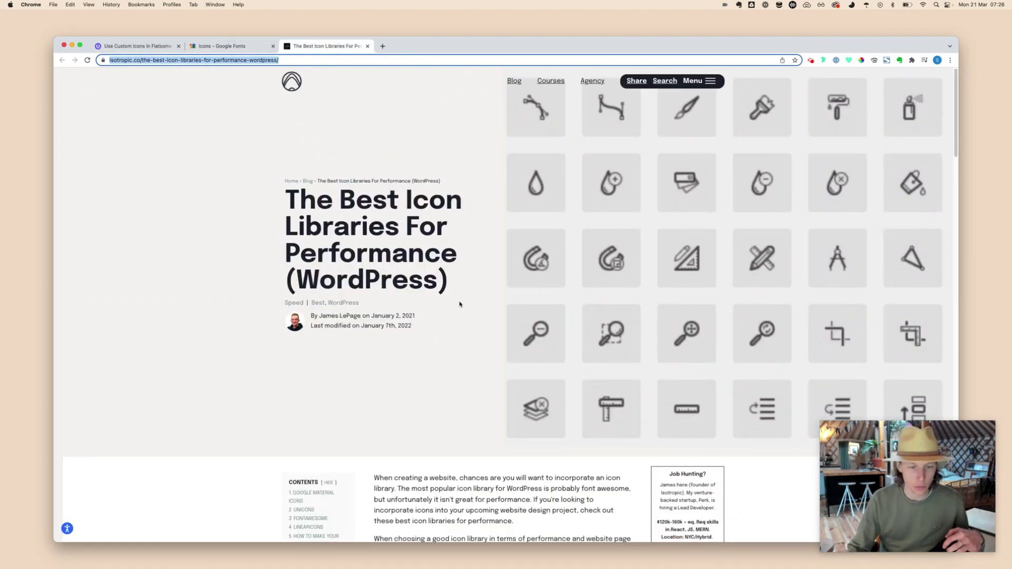
scroll(459, 304, down, 7)
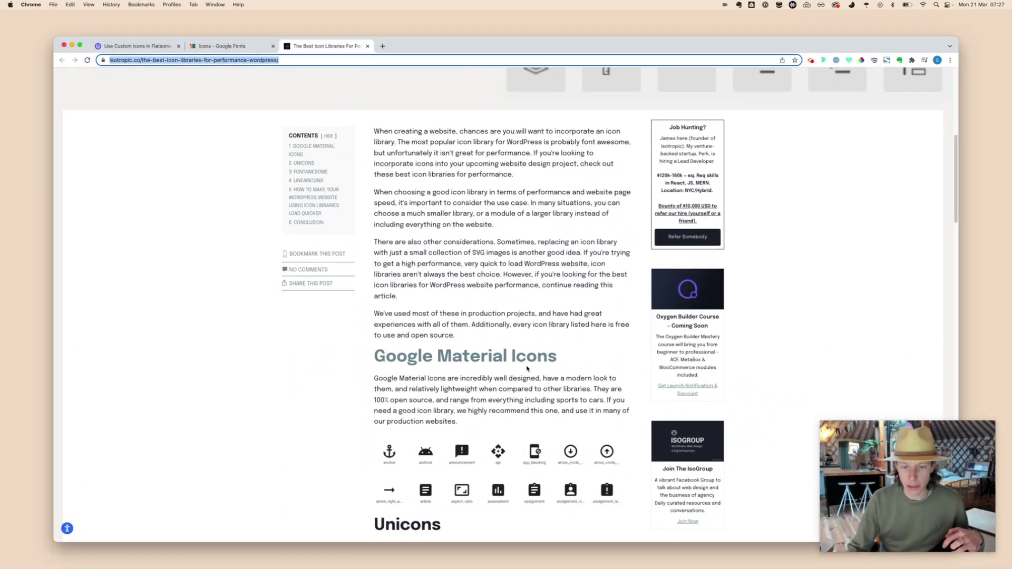
click(244, 46)
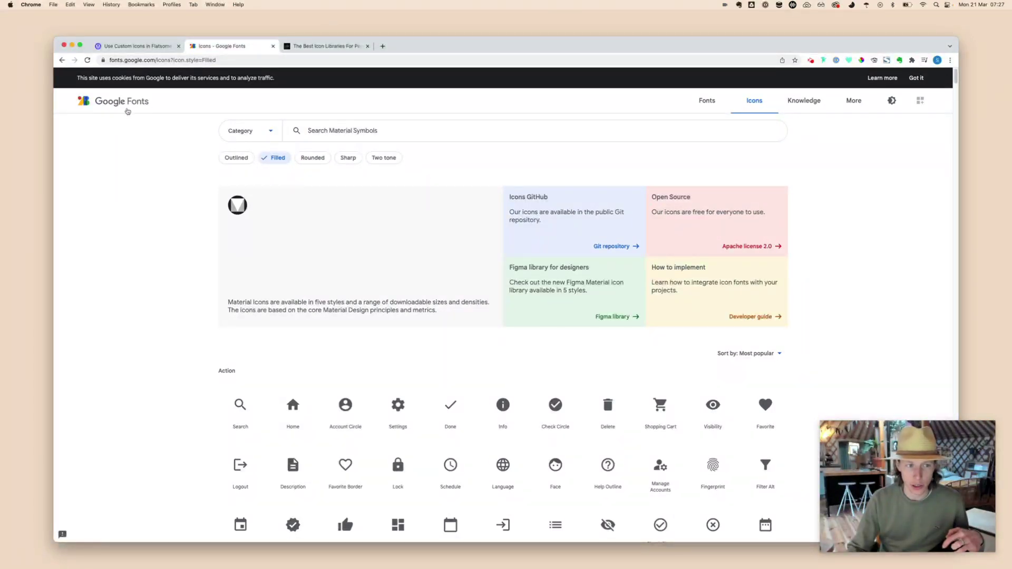
scroll(380, 355, down, 5)
scroll(500, 397, down, 5)
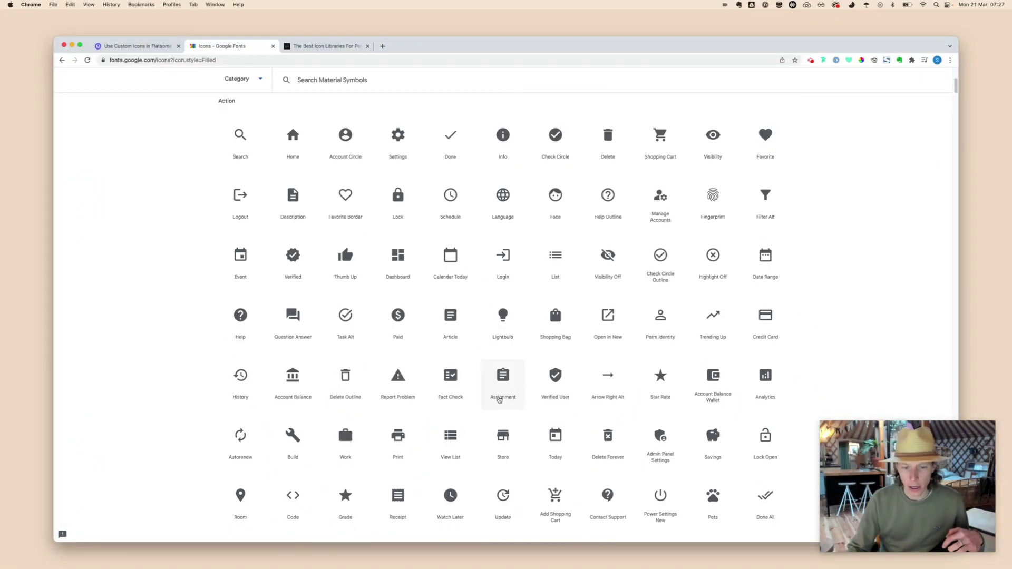
scroll(489, 398, up, 10)
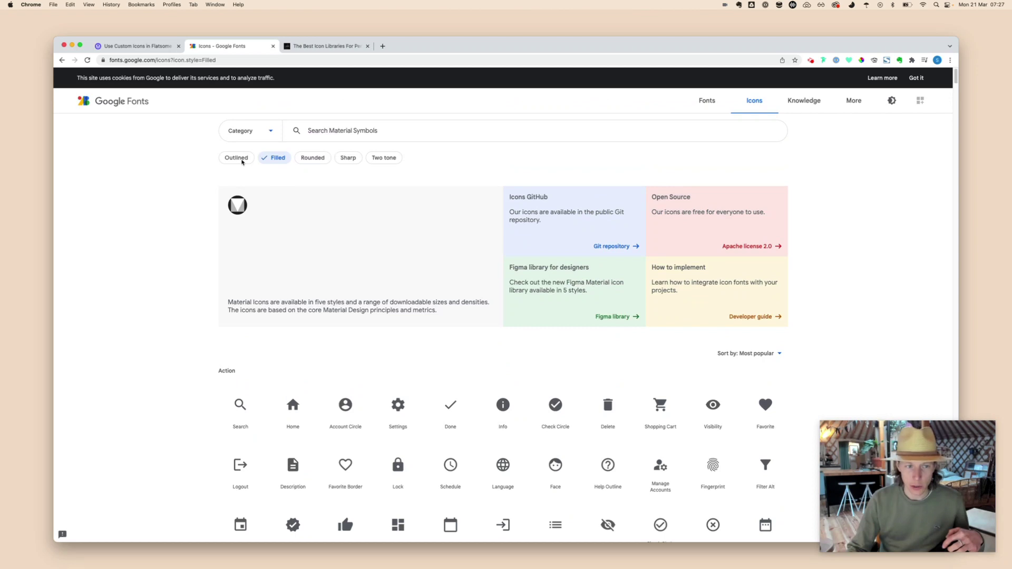
Preview the icons in Outlined, then Rounded style, and return to the Flatsome tutorial.
click(243, 159)
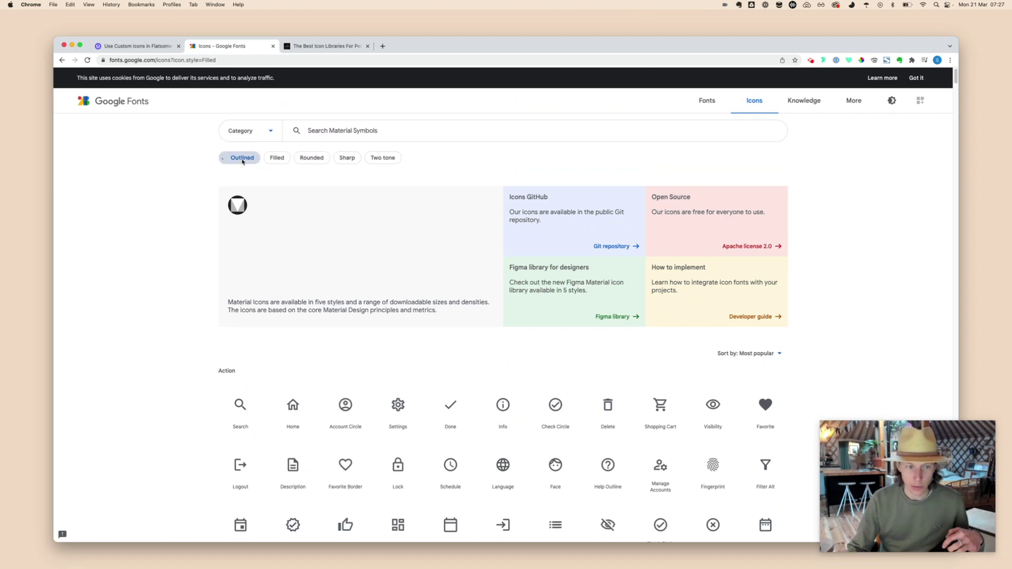
click(317, 158)
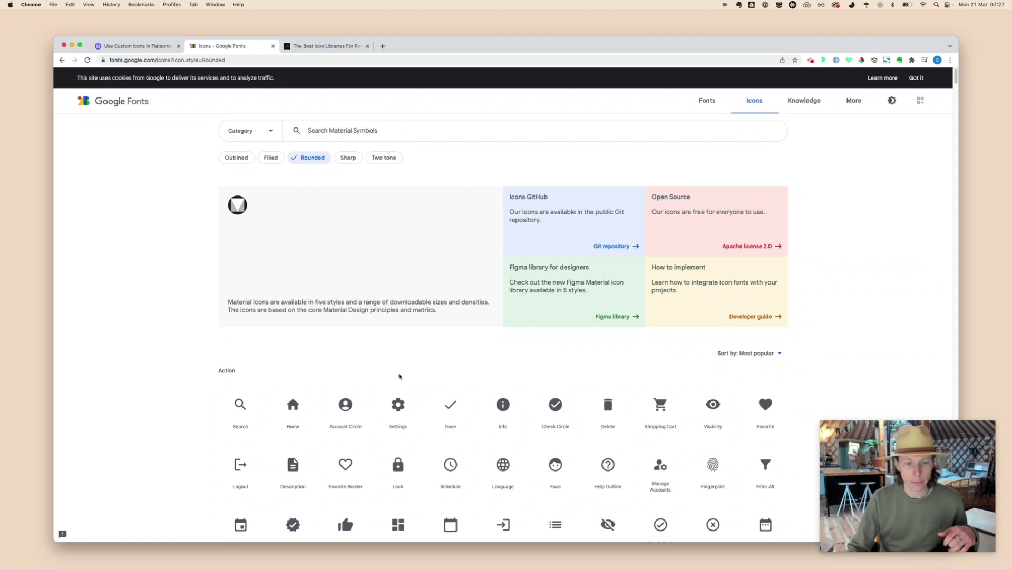
click(147, 48)
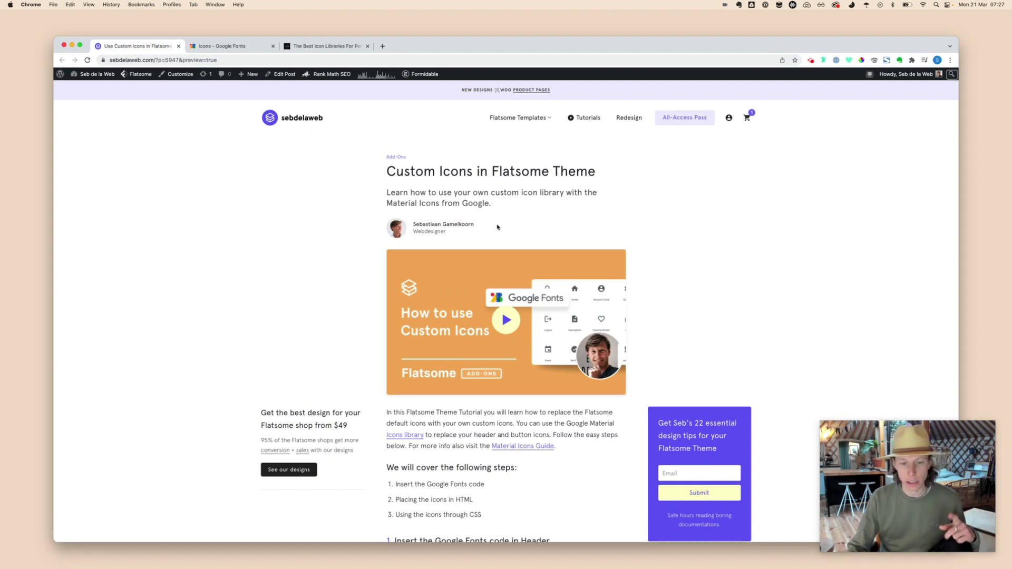
Open the Material Icons Guide in a new tab, read 'Setup Method 1', and return to the tutorial.
scroll(502, 228, down, 5)
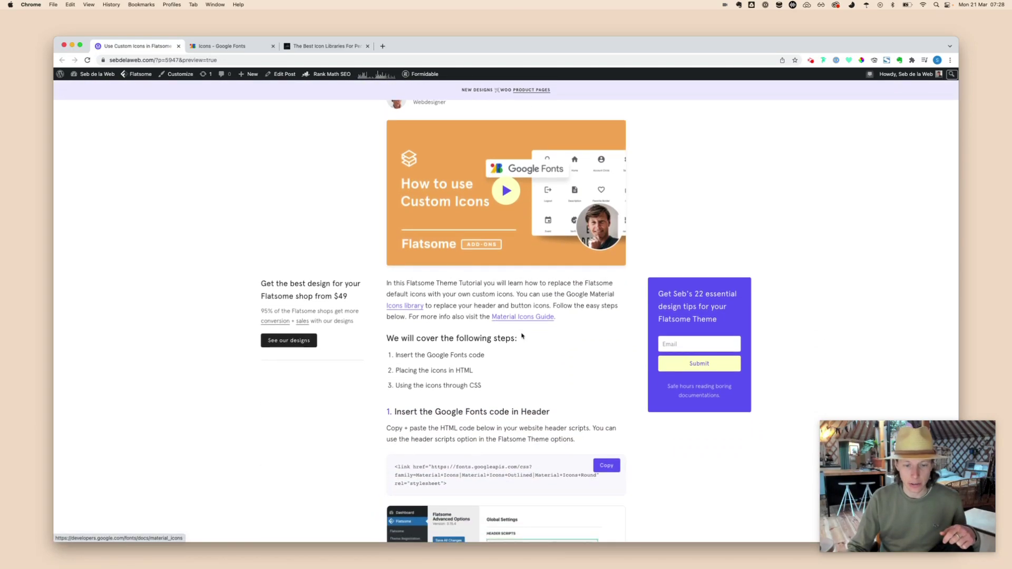
scroll(522, 336, down, 2)
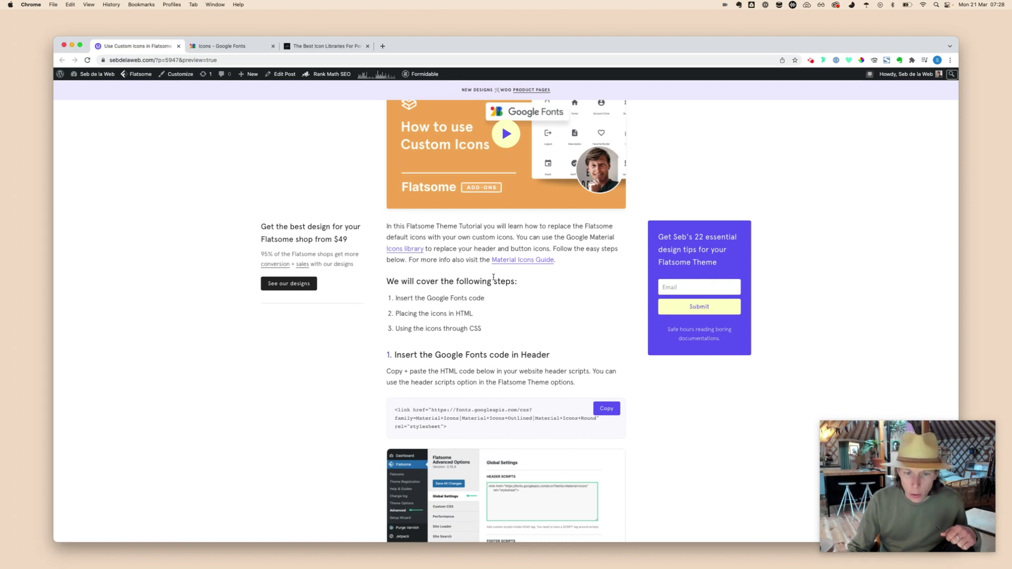
click(511, 260)
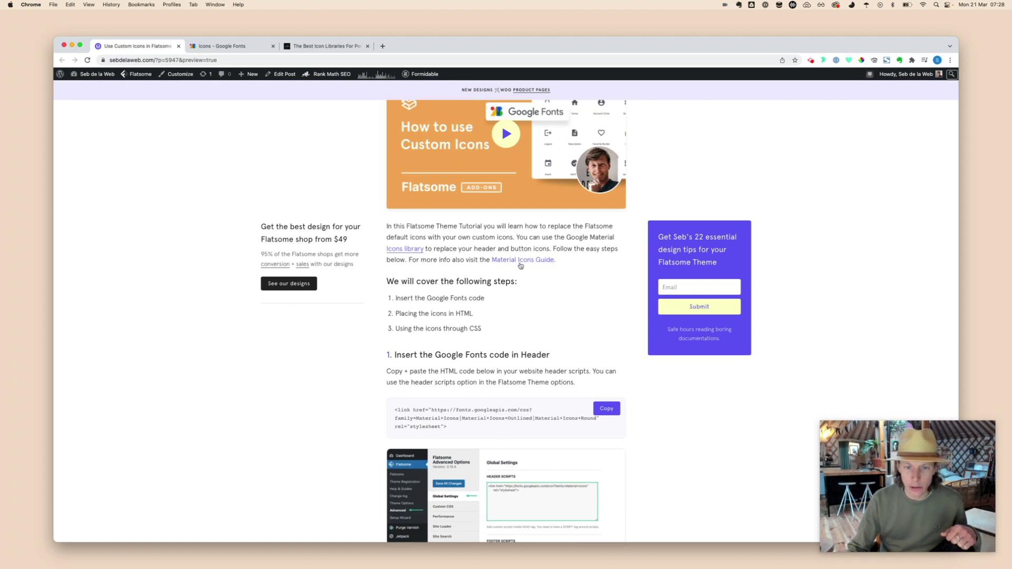
scroll(505, 338, down, 10)
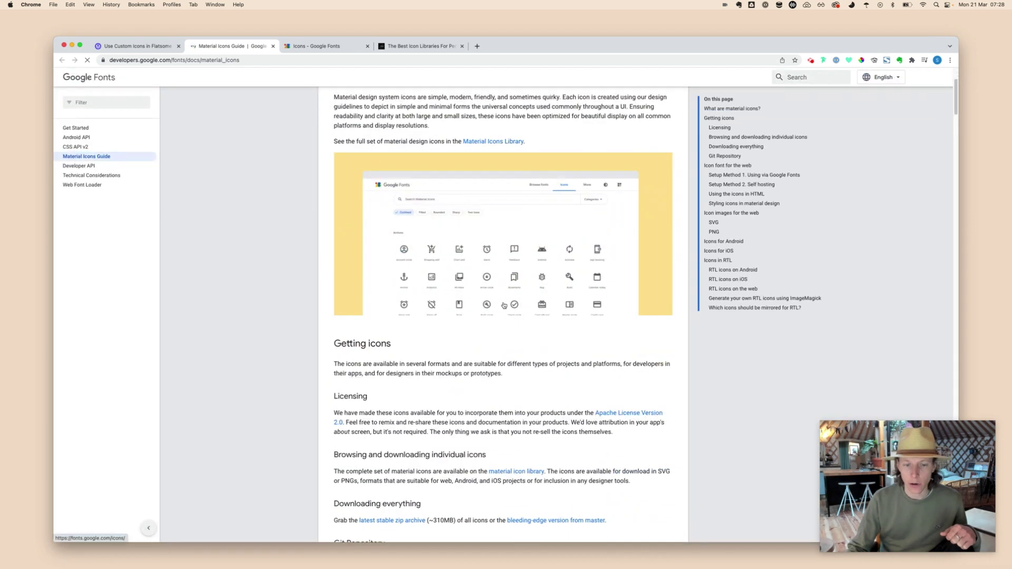
scroll(505, 338, down, 10)
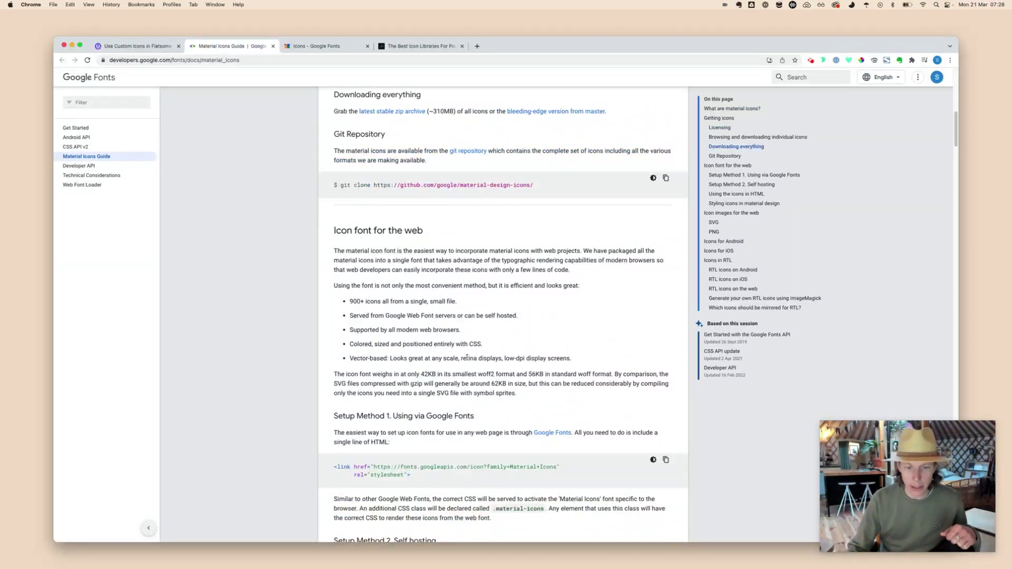
scroll(414, 338, down, 5)
scroll(423, 450, down, 8)
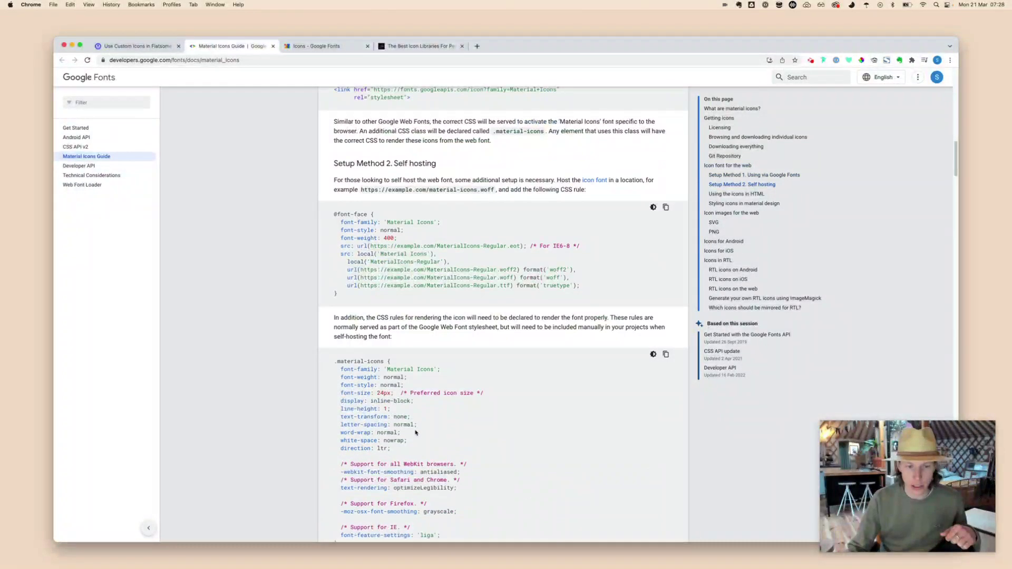
scroll(421, 328, up, 5)
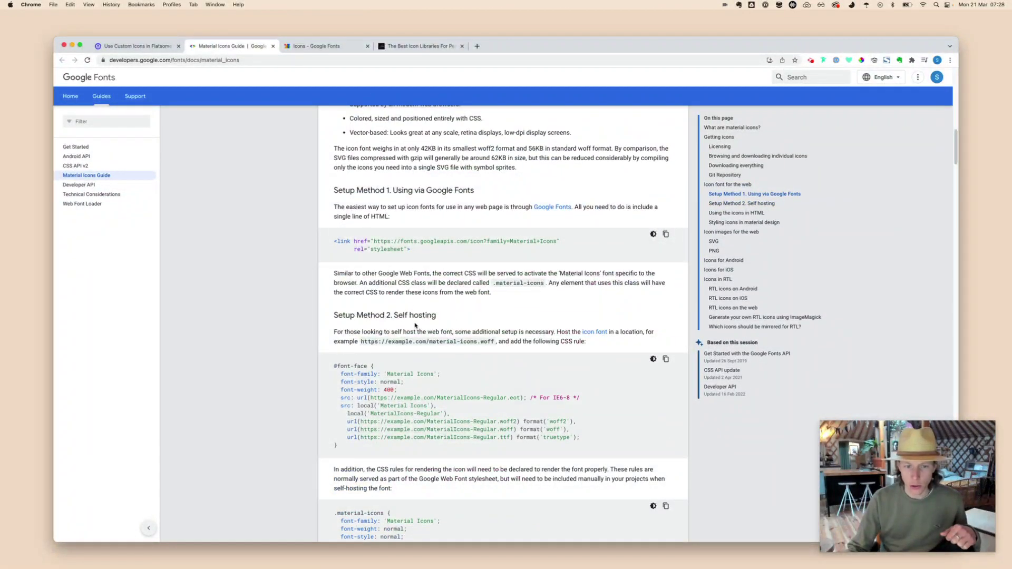
scroll(424, 336, down, 5)
scroll(394, 206, up, 5)
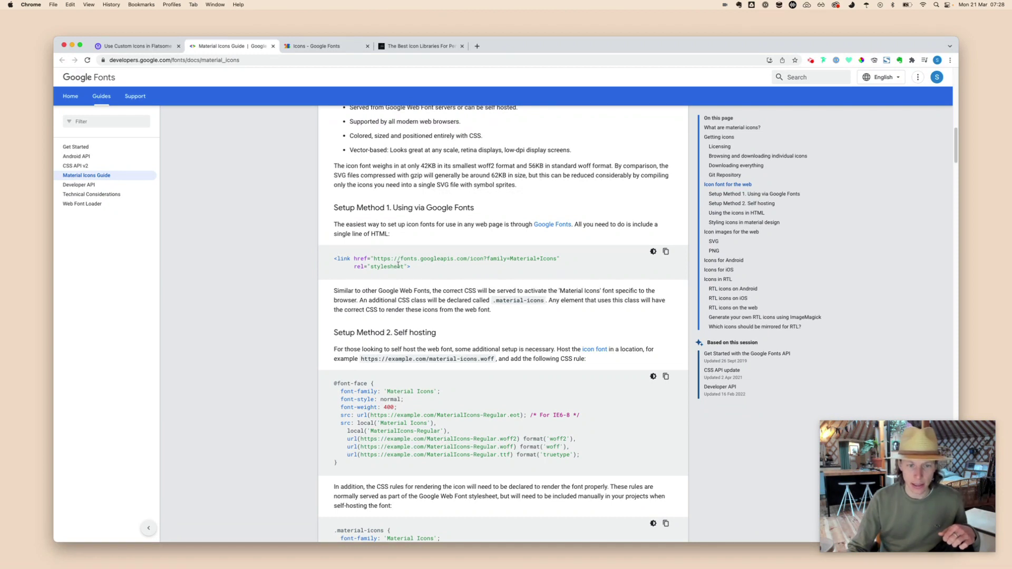
click(158, 46)
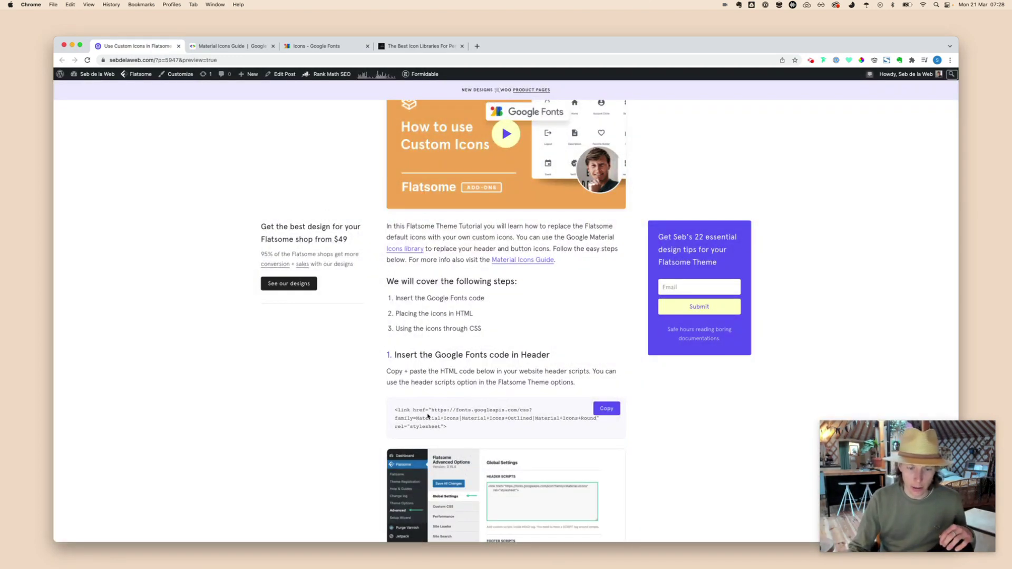
Compare the embed code's icon family names and settle on the Filled style in Google Fonts.
click(232, 46)
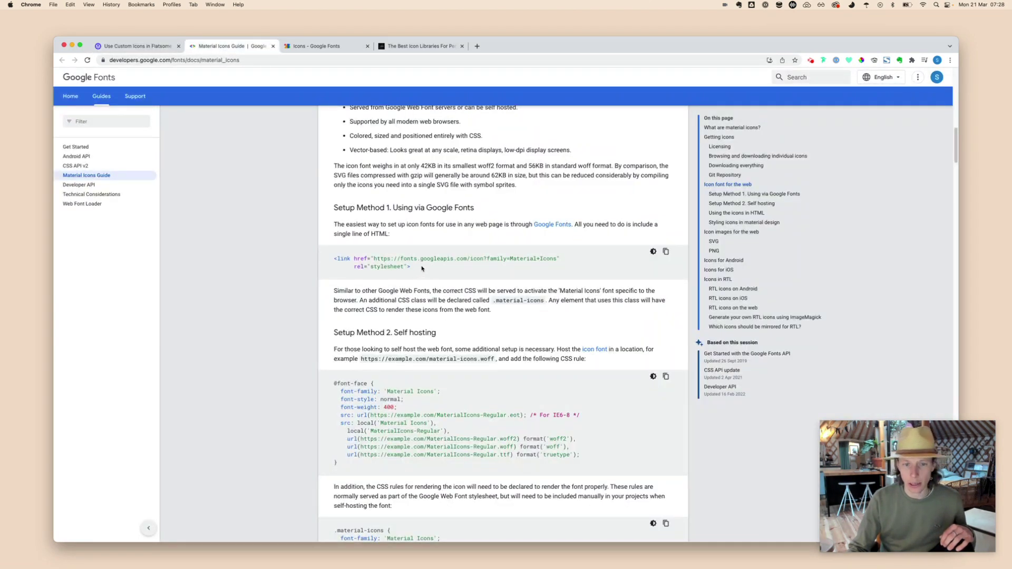
click(158, 46)
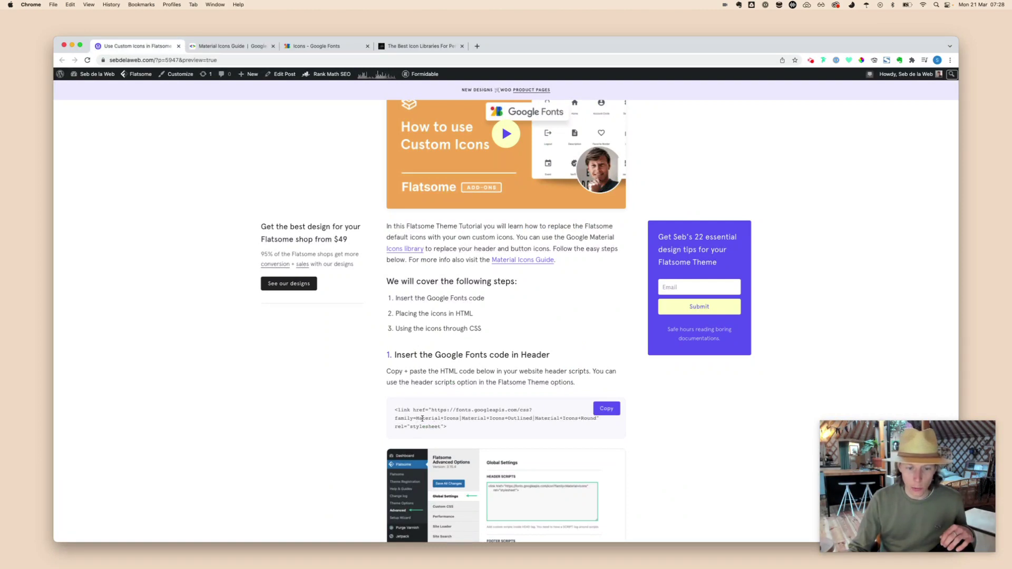
drag(462, 418, 596, 419)
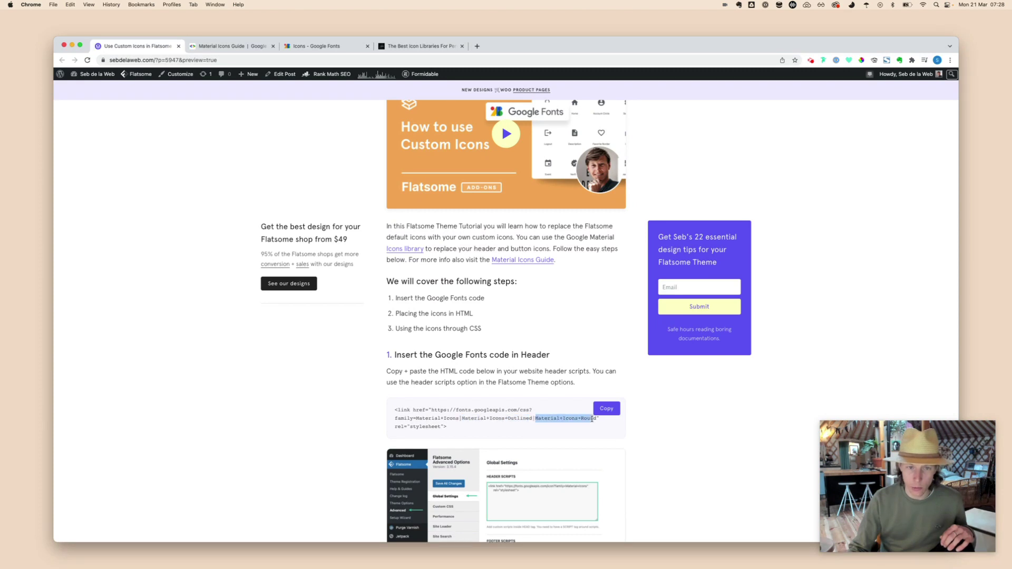
click(319, 46)
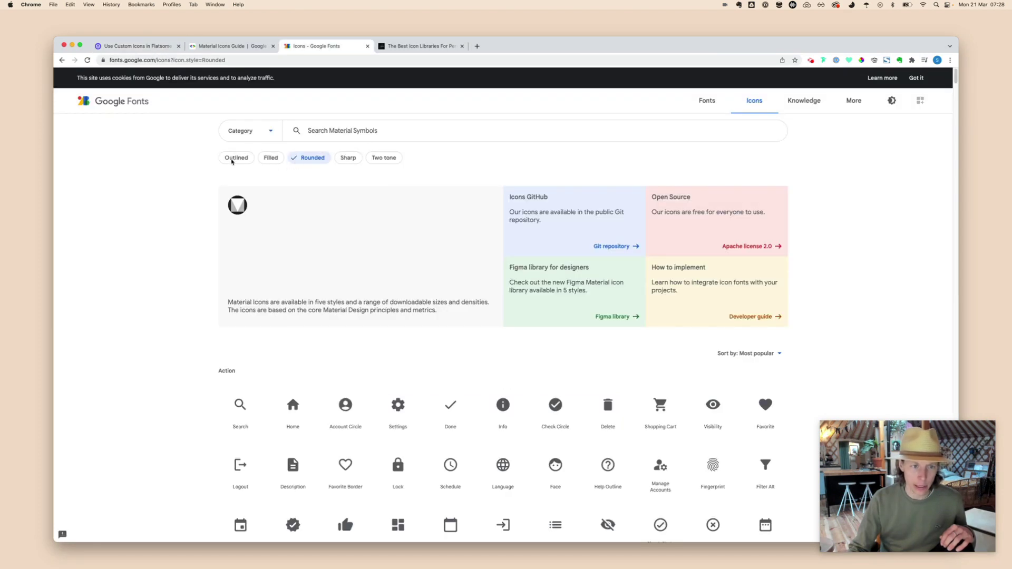
click(272, 160)
click(235, 158)
click(313, 158)
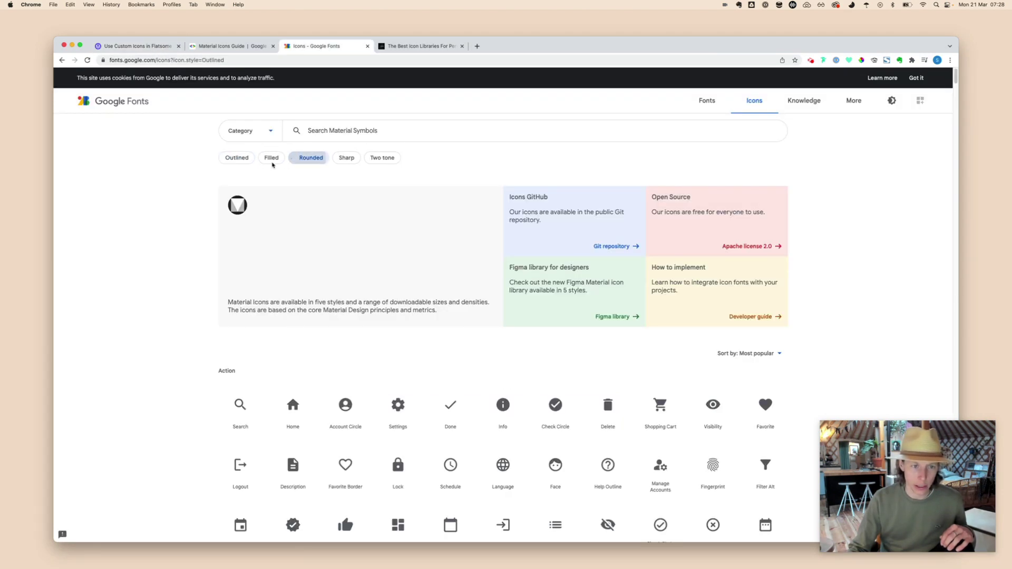
click(272, 161)
Check the stylesheet link code in the Material Icons Guide against the tutorial.
click(245, 46)
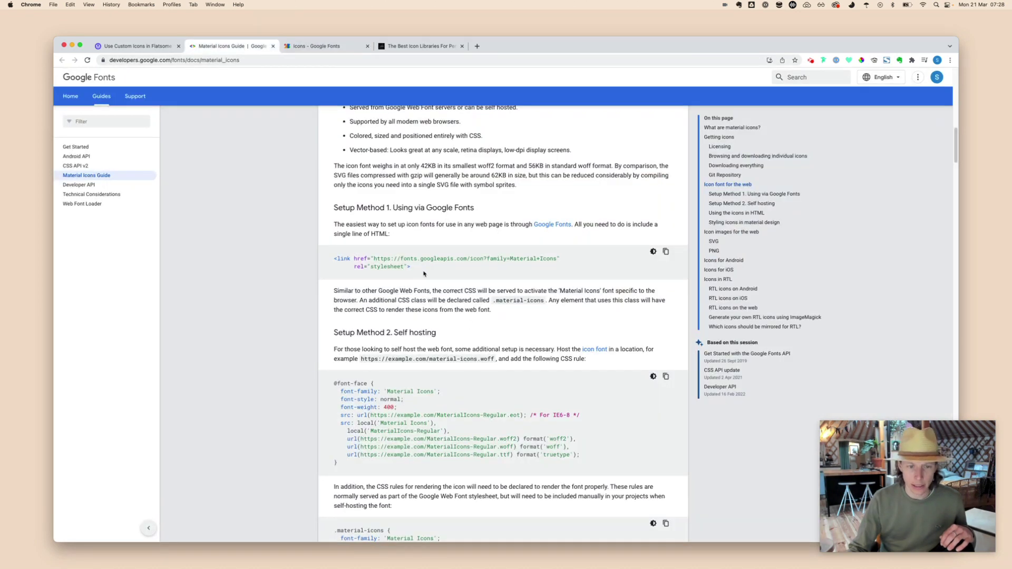
drag(424, 272, 335, 259)
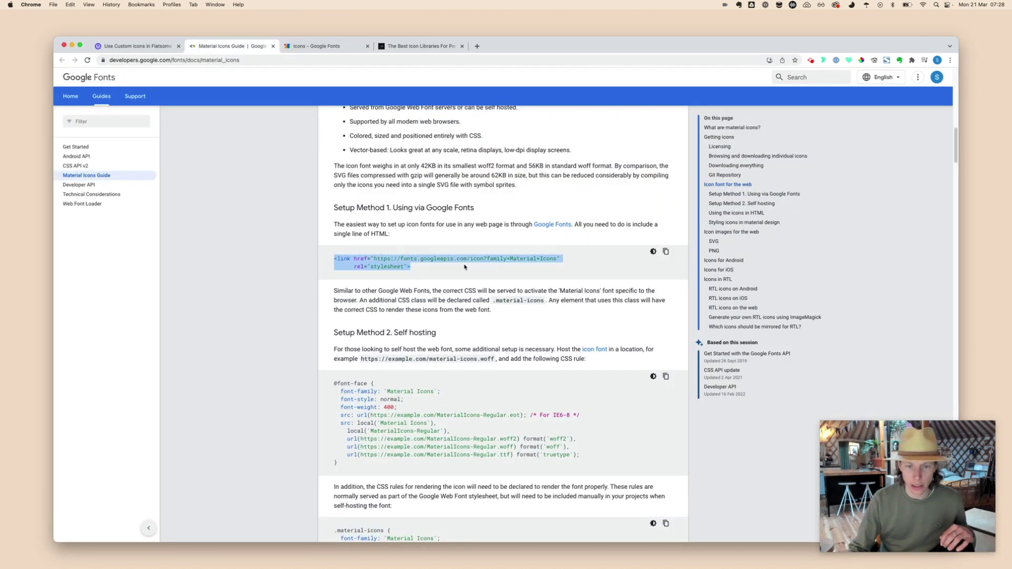
click(350, 44)
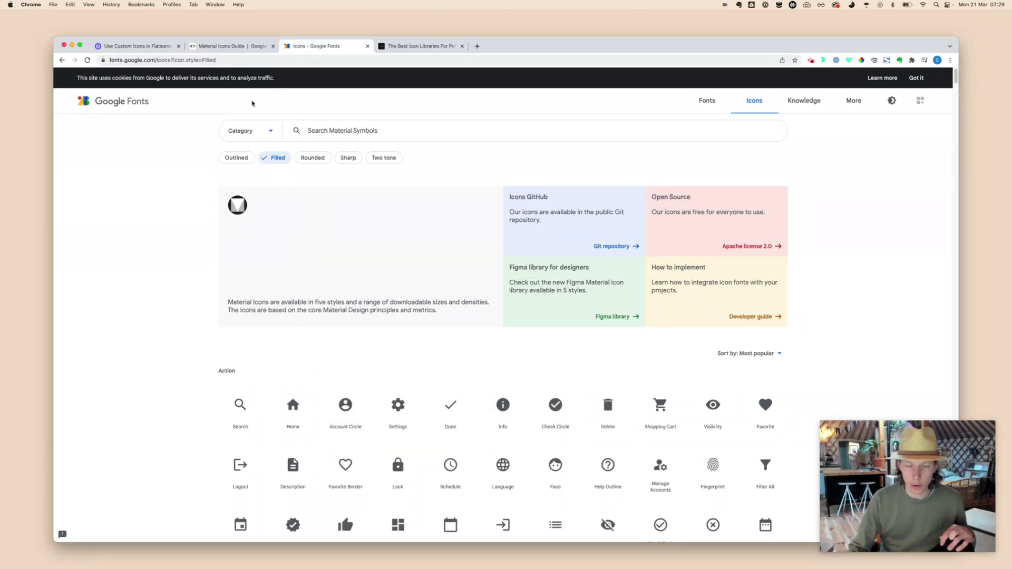
click(232, 46)
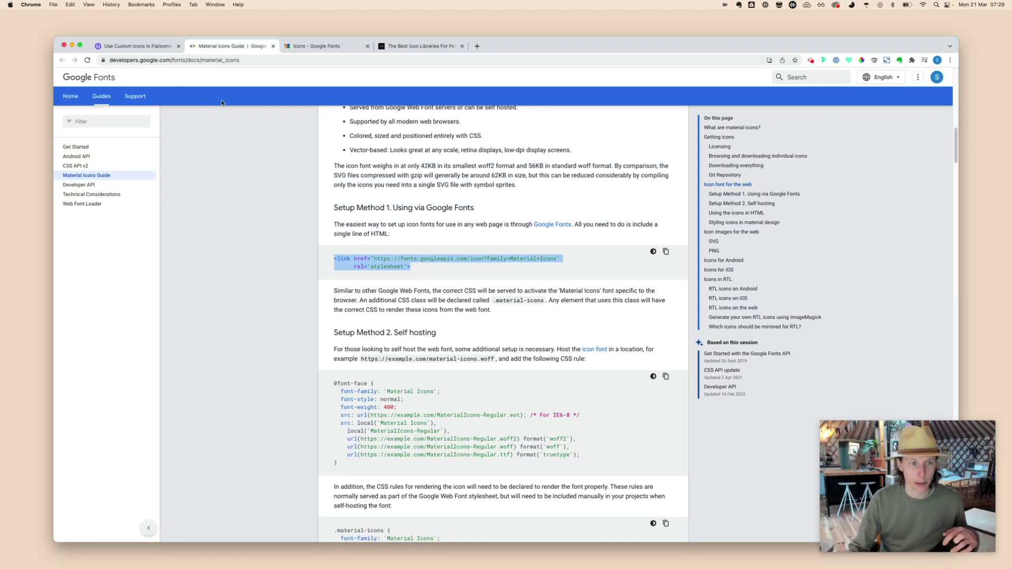
key(super+alt+Left)
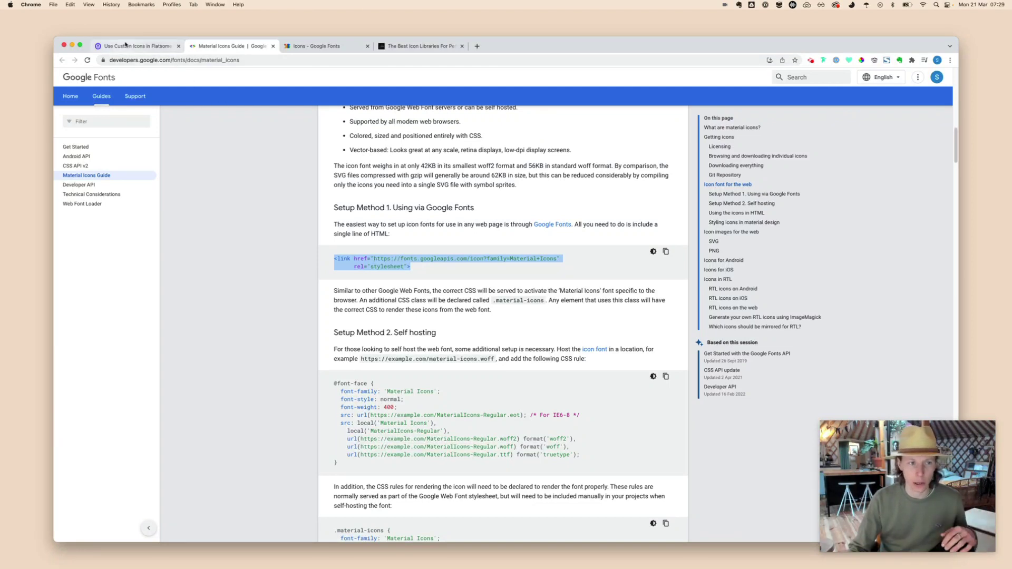
Copy the tutorial's Google Fonts header code and view the Header Scripts example screenshot.
click(465, 409)
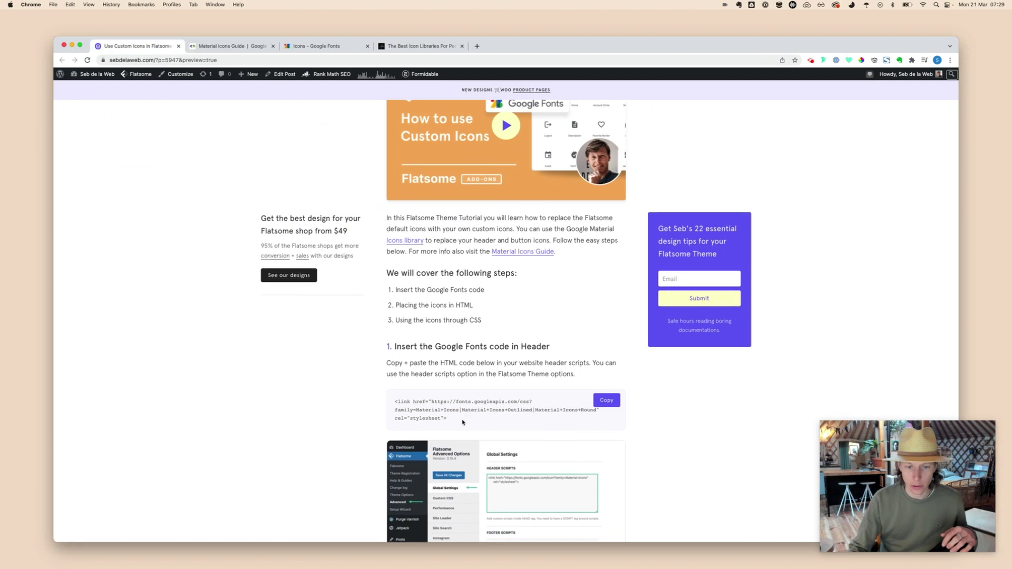
scroll(467, 424, down, 1)
scroll(459, 408, down, 3)
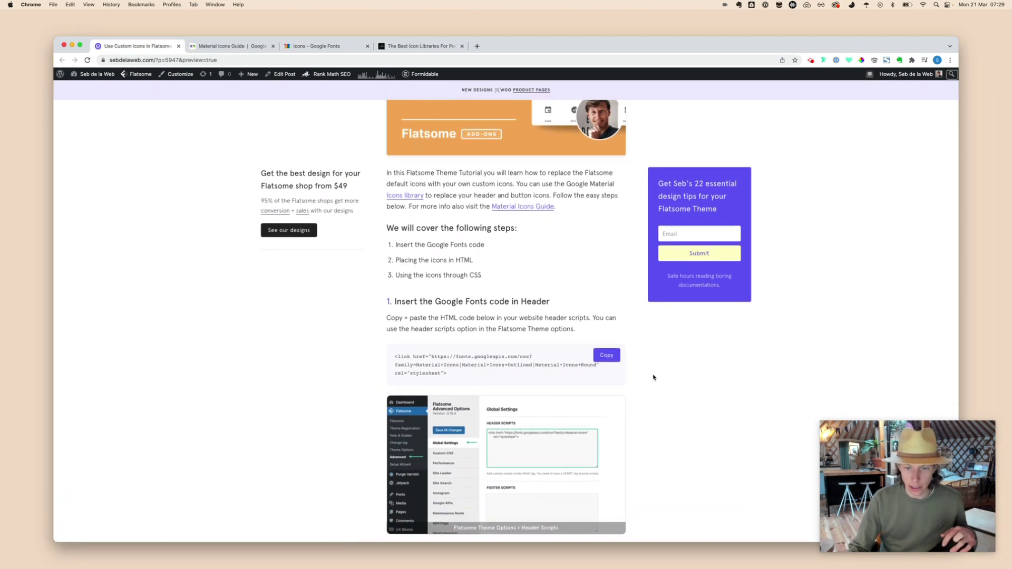
click(606, 356)
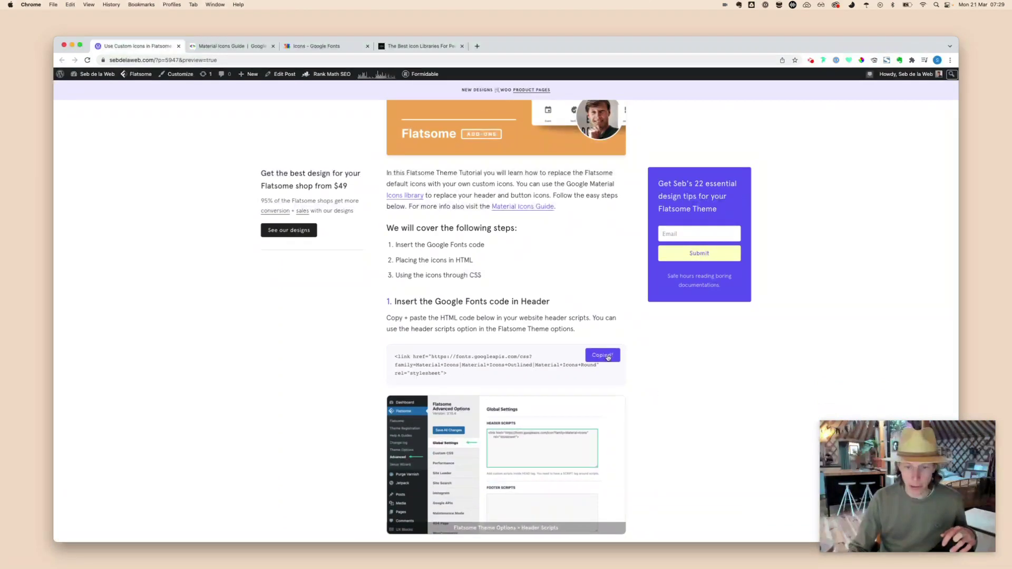
scroll(469, 428, down, 1)
click(459, 432)
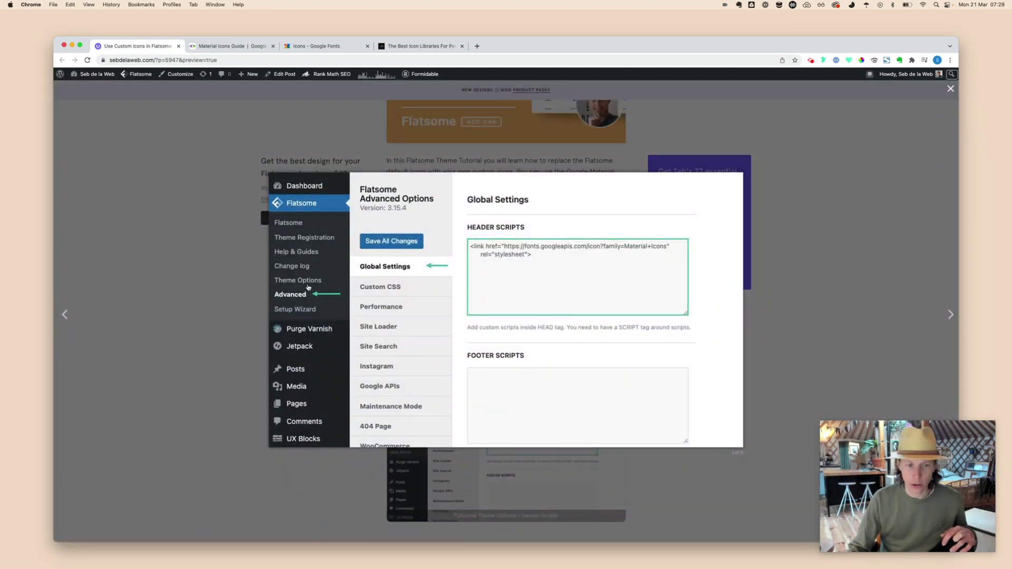
click(187, 285)
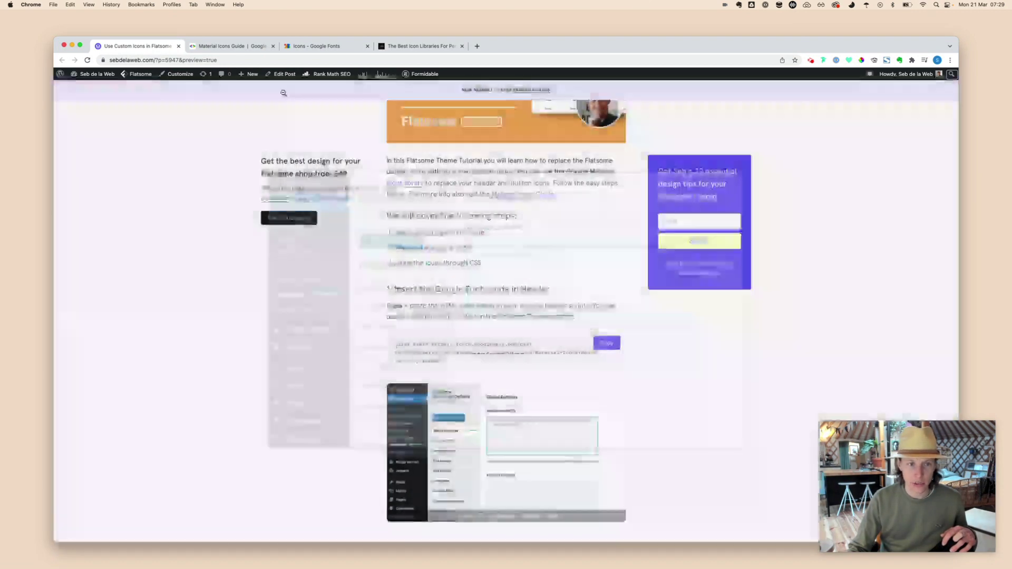
scroll(475, 264, up, 10)
Open the Snuf template's live demo from the Flatsome templates catalogue, then its admin dashboard.
super+click(529, 120)
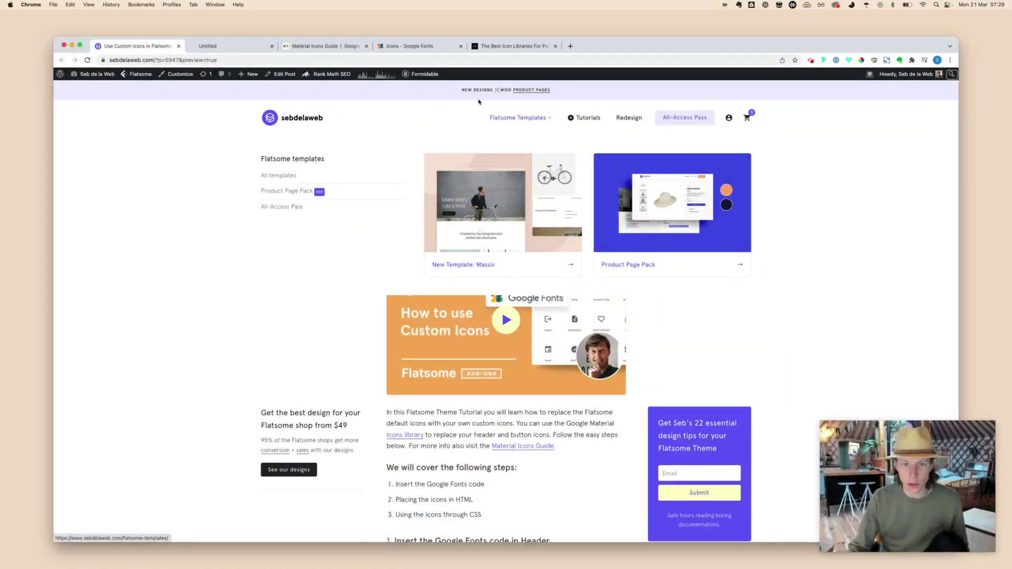
click(248, 46)
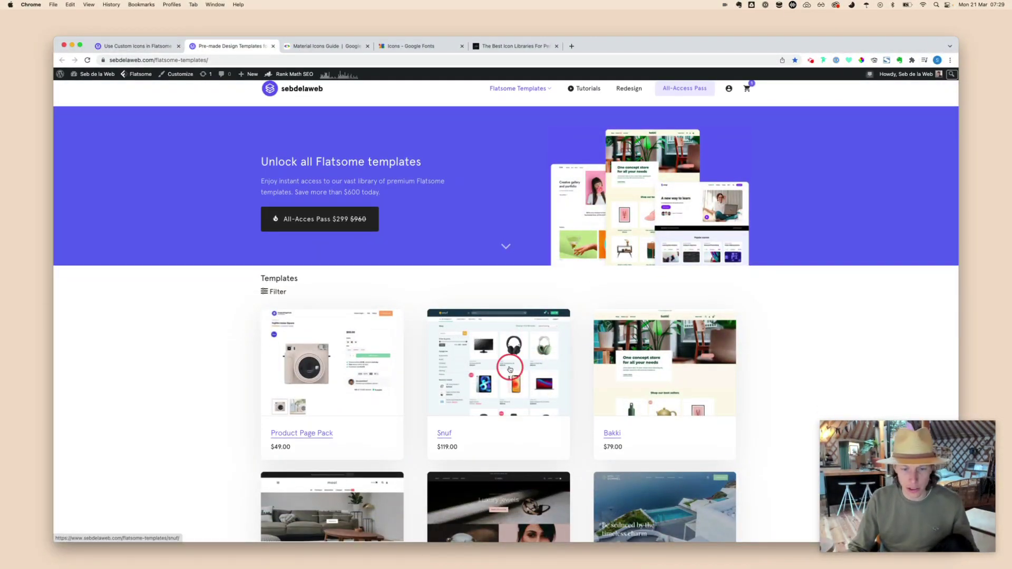
click(510, 369)
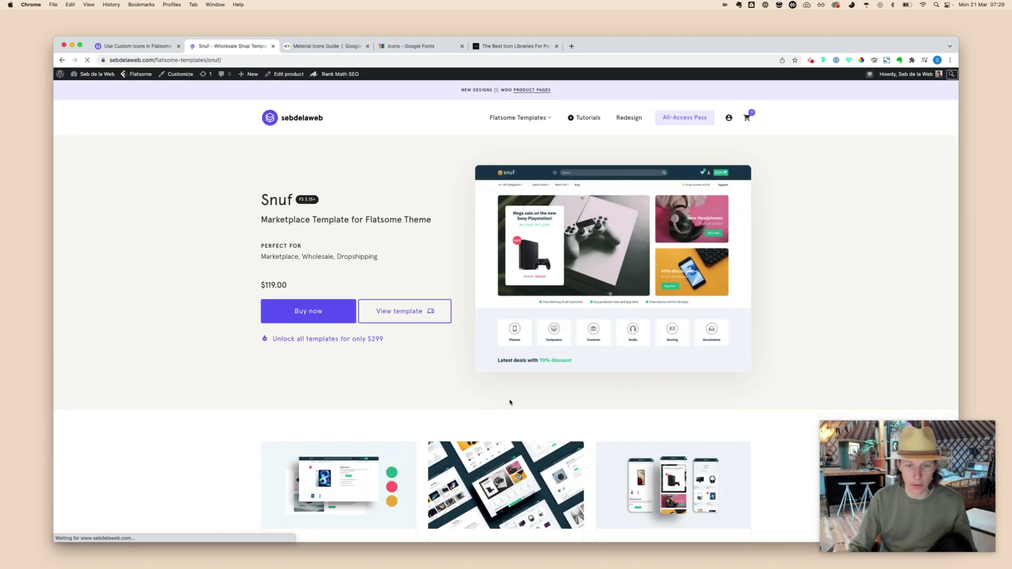
click(401, 316)
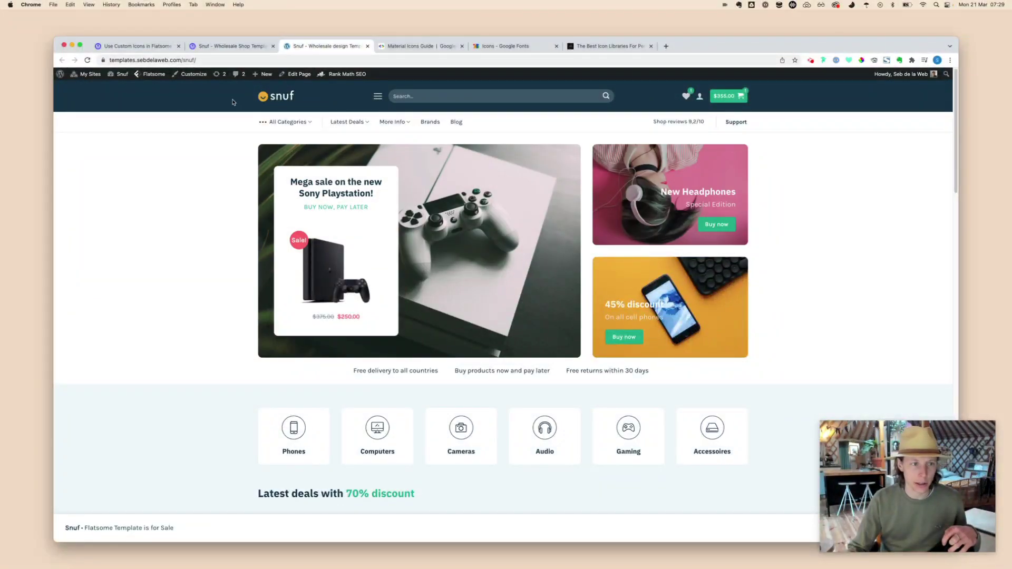
click(120, 74)
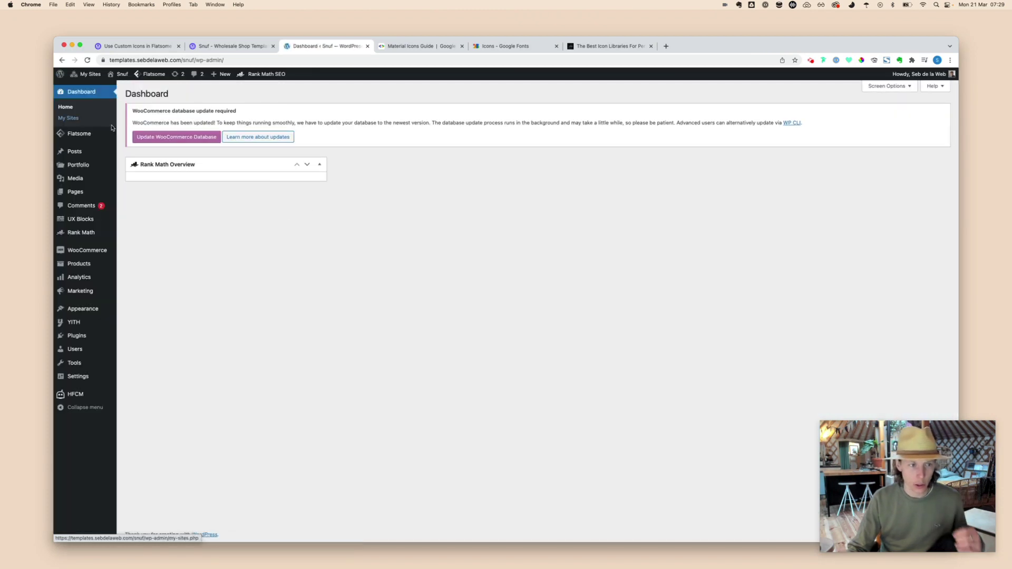
Paste the Google Fonts Material Icons link into Flatsome Advanced Header Scripts and save all changes.
mouse_move(101, 134)
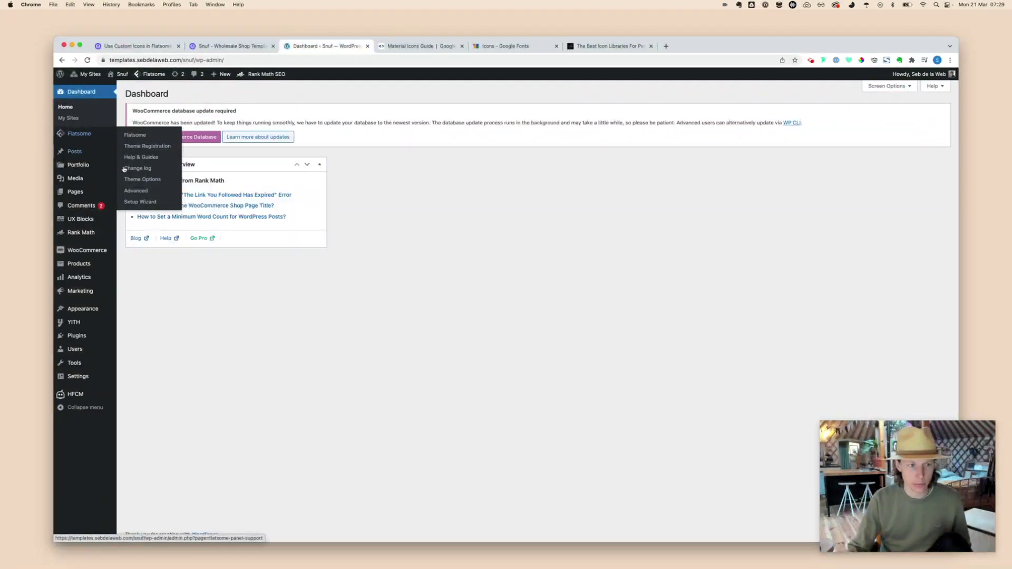
click(140, 191)
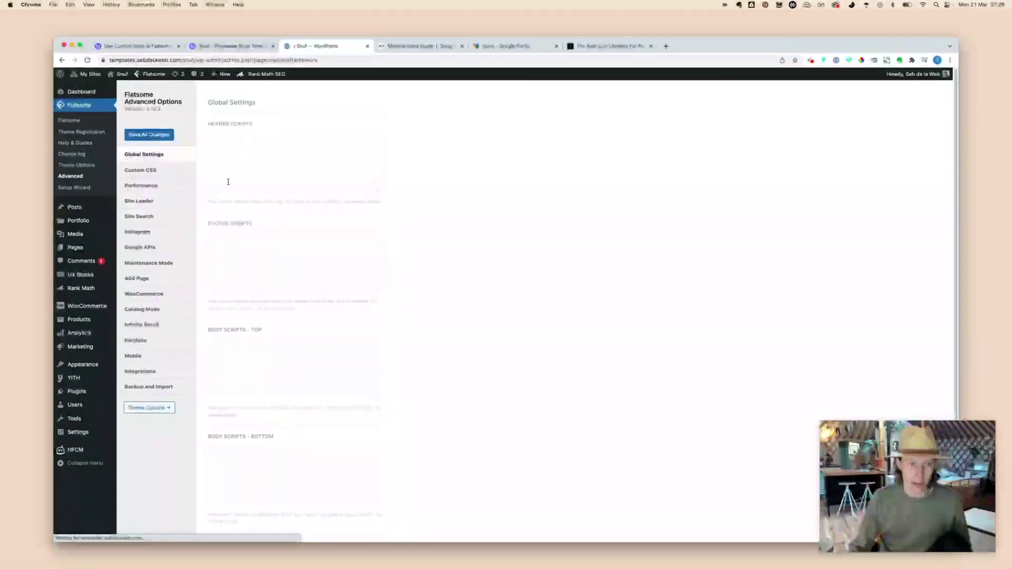
click(264, 154)
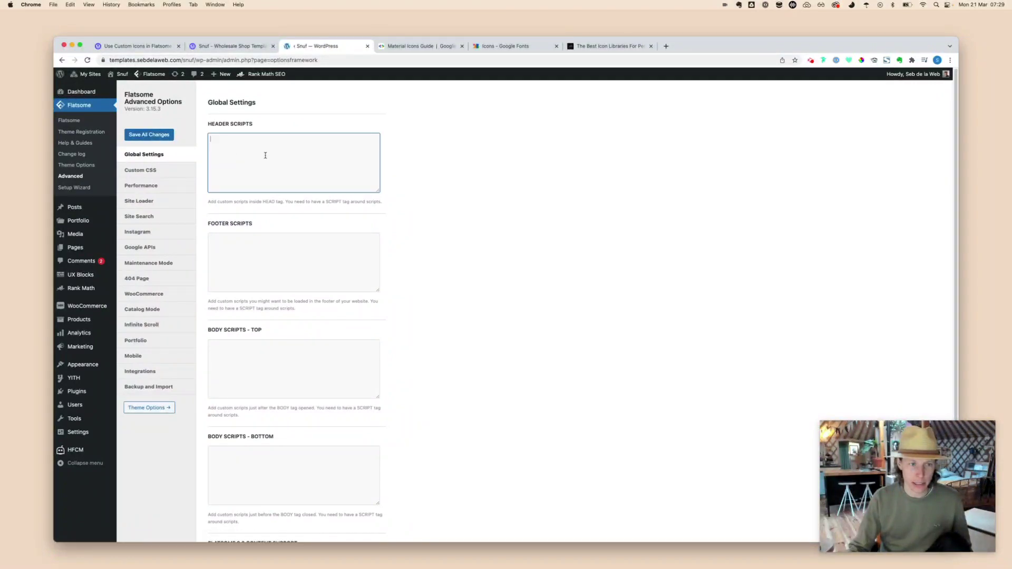
key(super+v)
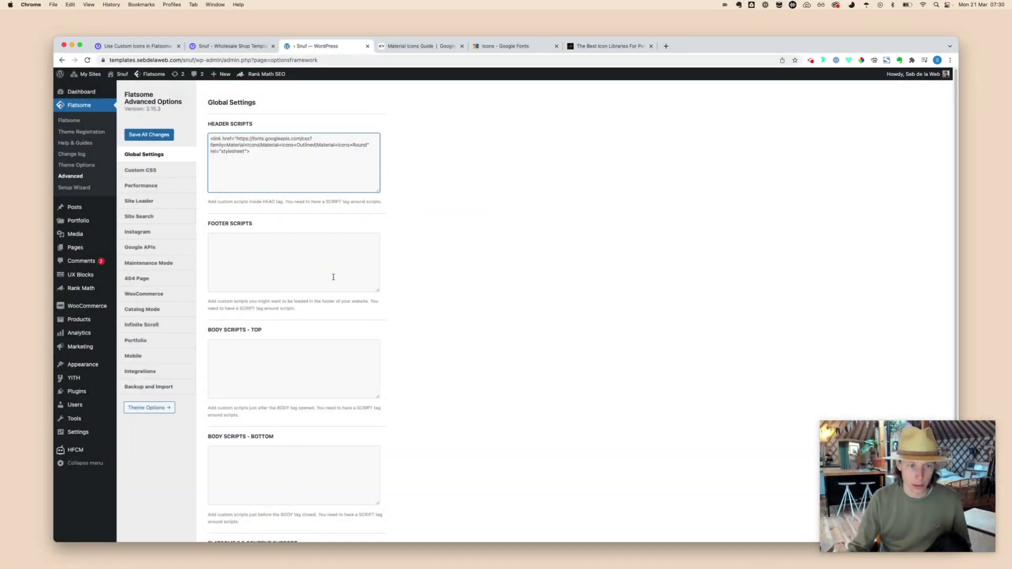
scroll(334, 280, down, 3)
click(223, 495)
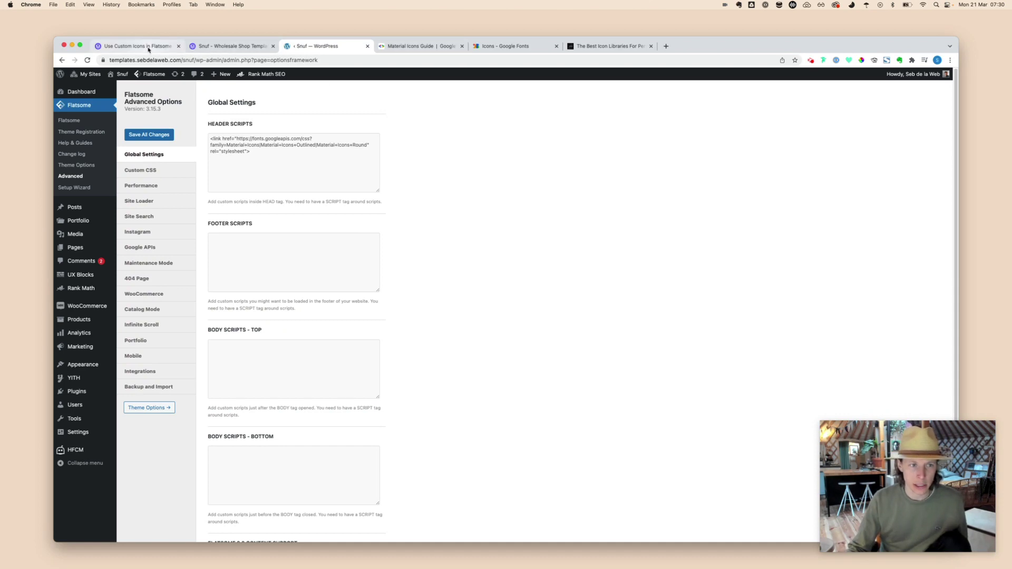
Read the tutorial's 'Placing the icons in HTML' step, then visit the Snuf site in a new tab.
click(148, 46)
scroll(487, 372, down, 3)
scroll(486, 371, down, 5)
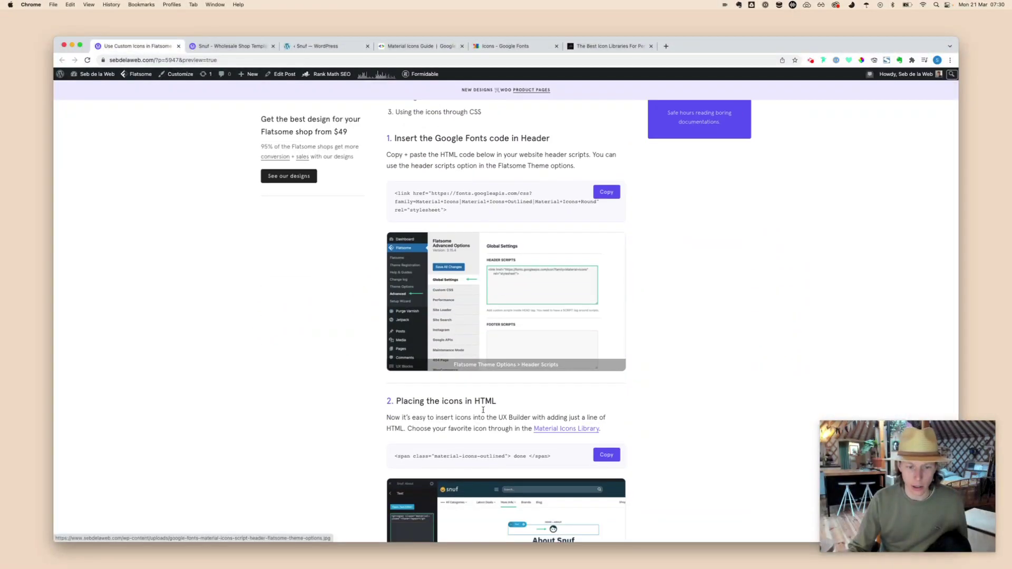
scroll(481, 449, down, 1)
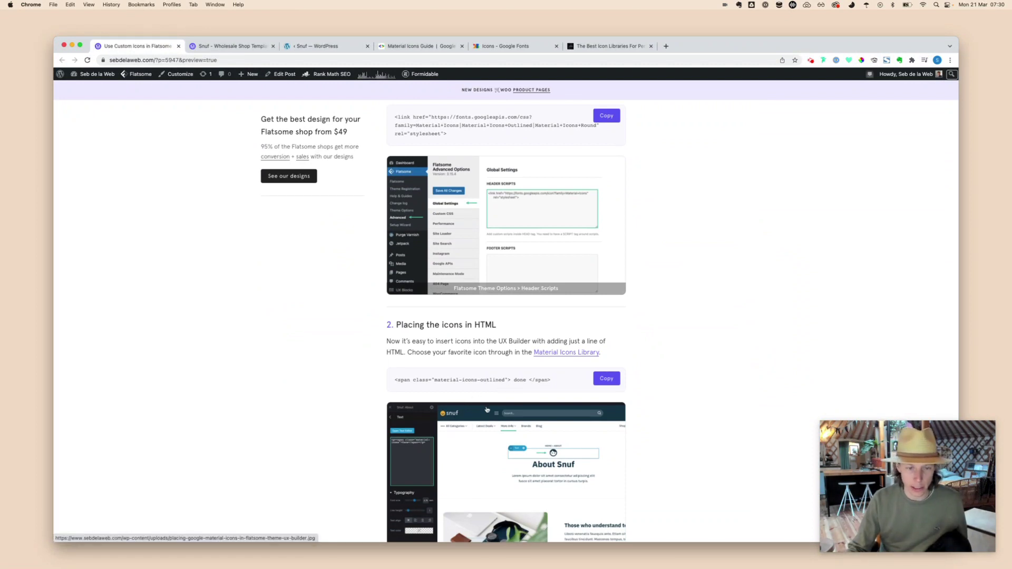
click(306, 46)
mouse_move(119, 75)
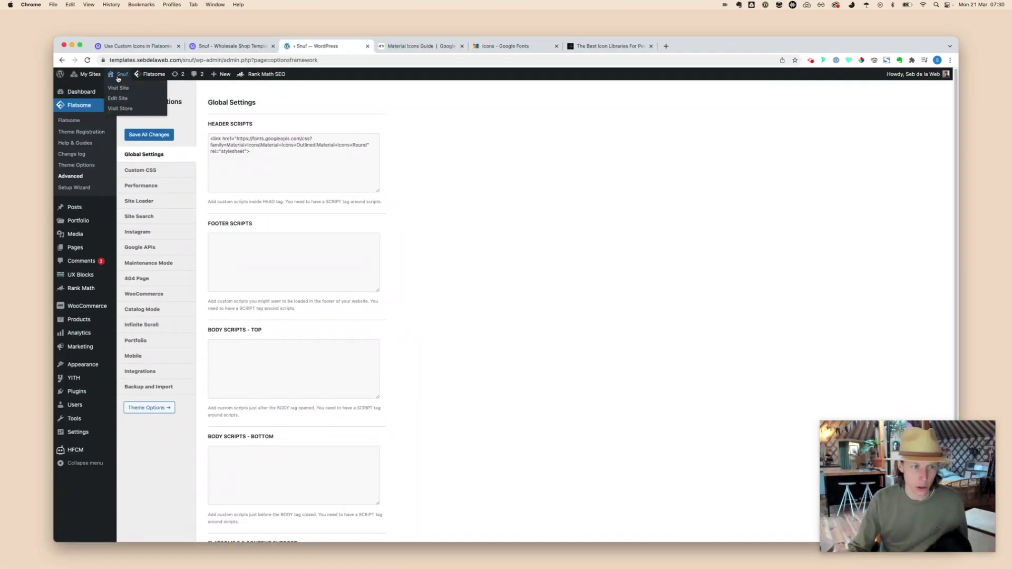
super+click(119, 88)
Go to the About Snuf page under More Info and edit it with UX Builder.
click(392, 47)
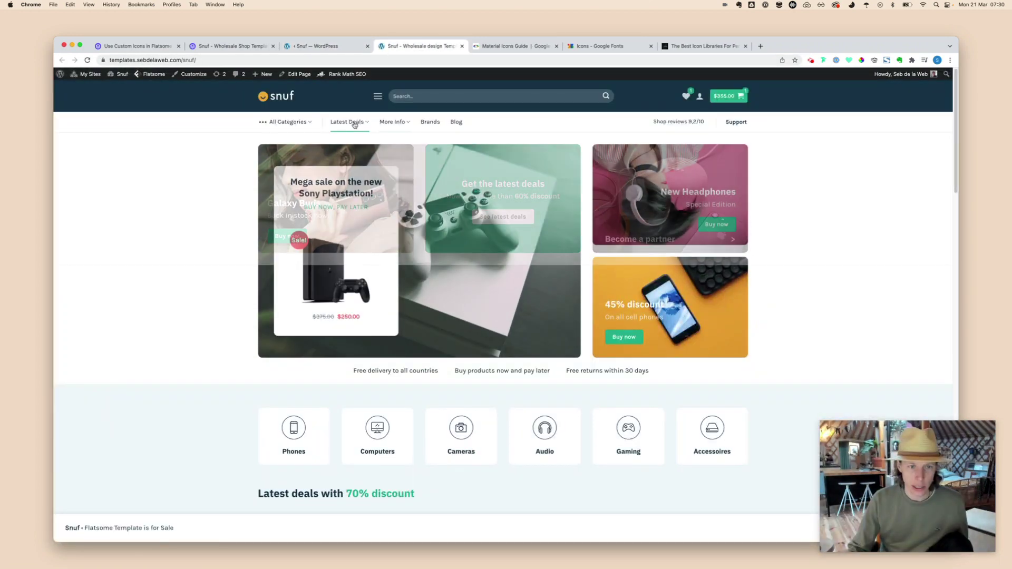
mouse_move(402, 121)
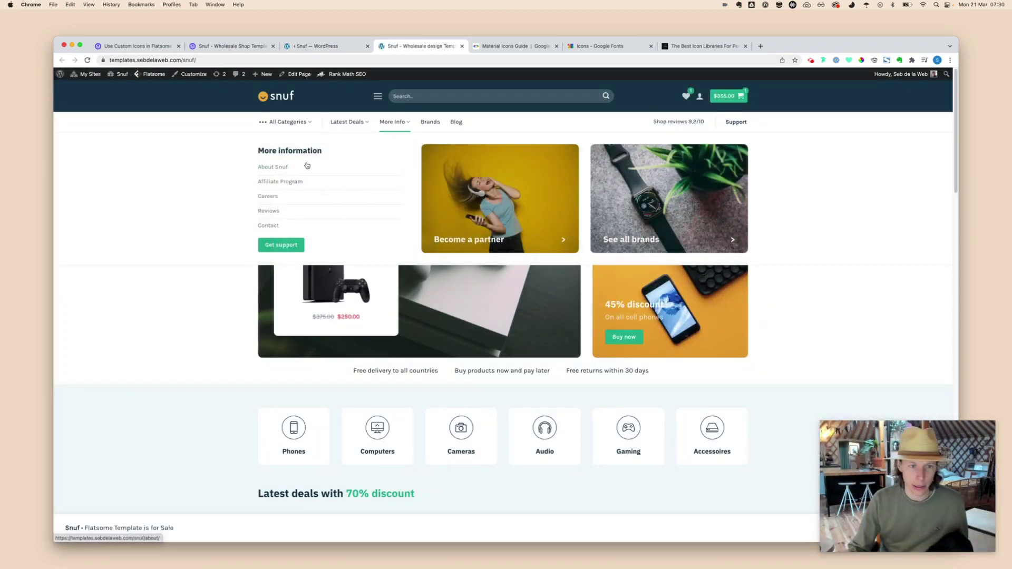
click(283, 165)
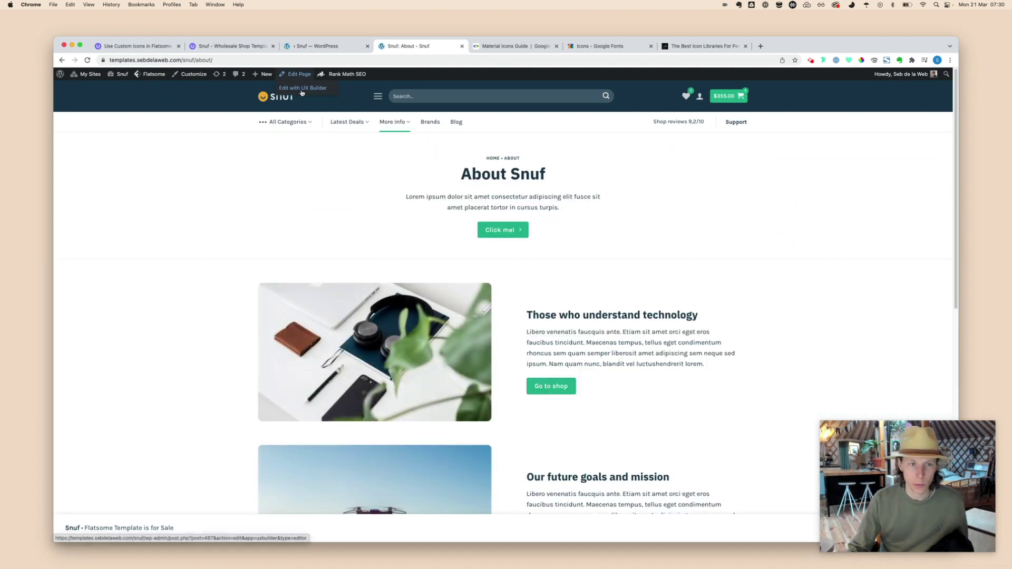
click(302, 89)
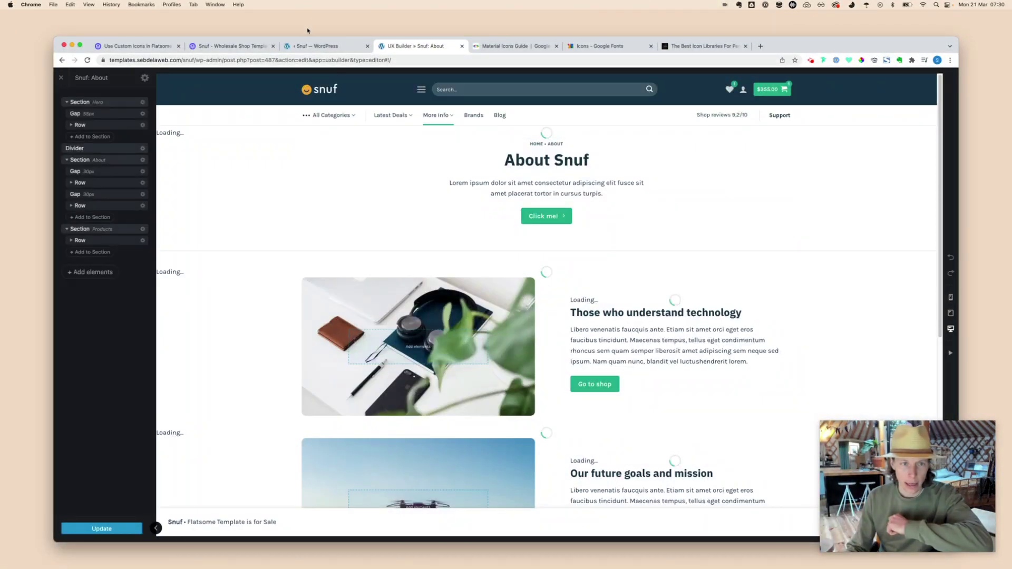
Close the Snuf template product page, check the tutorial, and return to the About page editor.
click(232, 45)
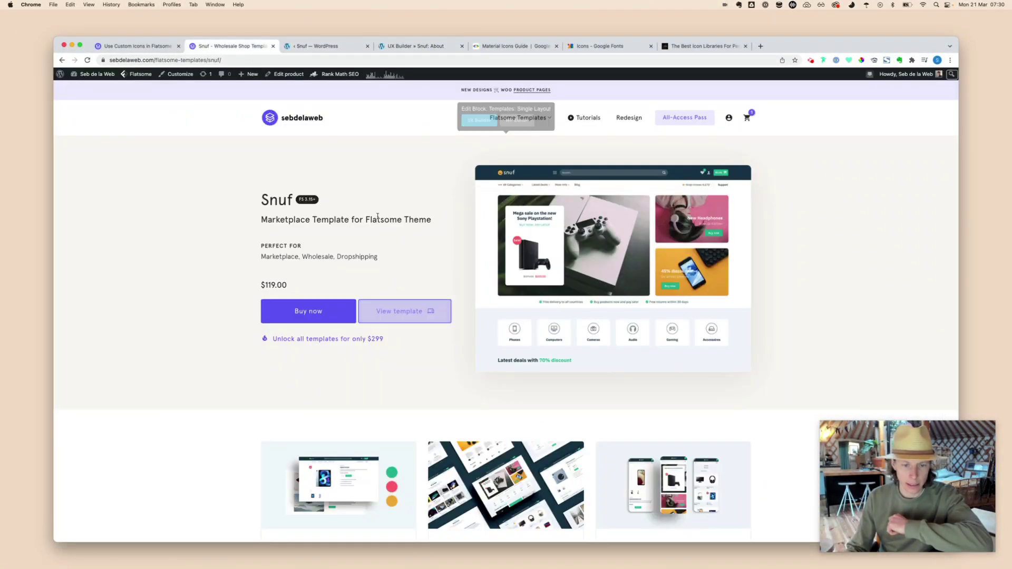
click(273, 46)
click(136, 46)
scroll(506, 343, down, 3)
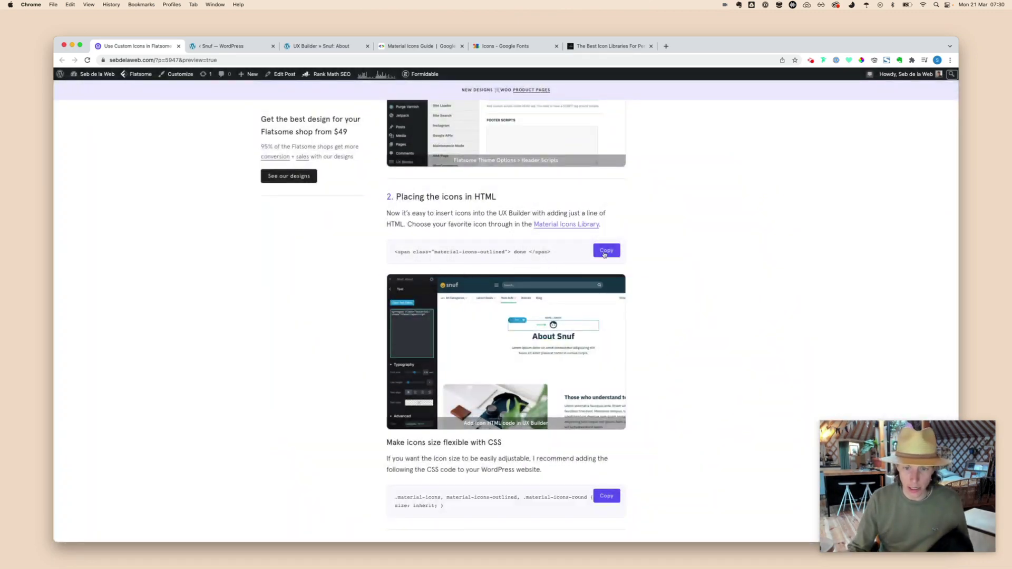
click(321, 46)
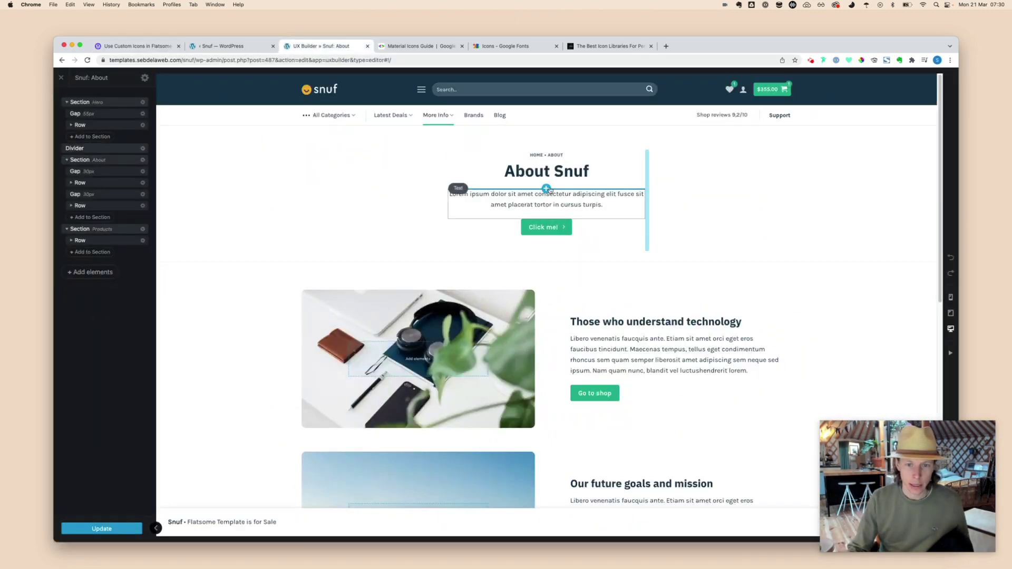
Add a Text block above About Snuf containing <span class="material-icons-outlined">done</span>.
click(547, 160)
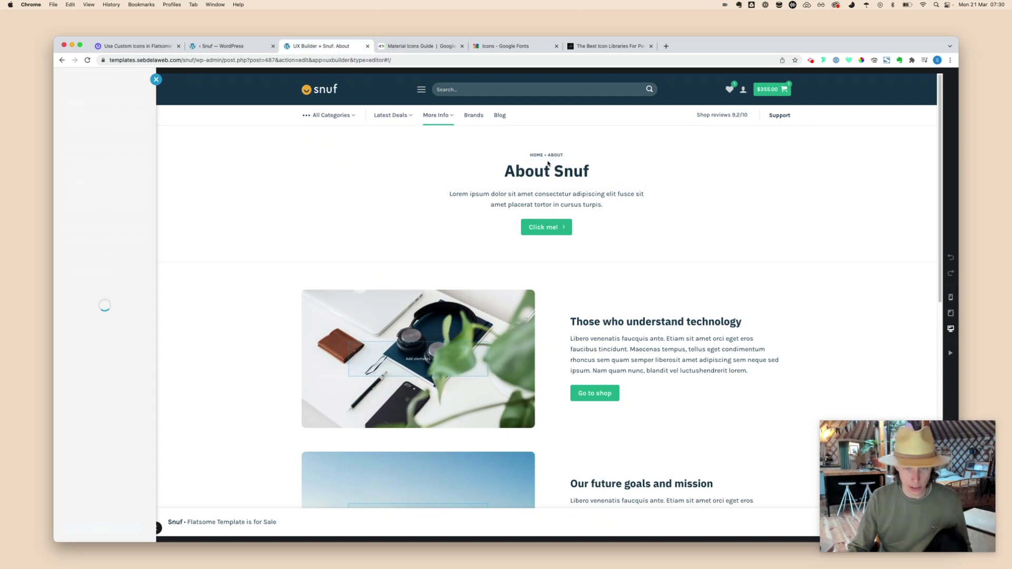
text(htm)
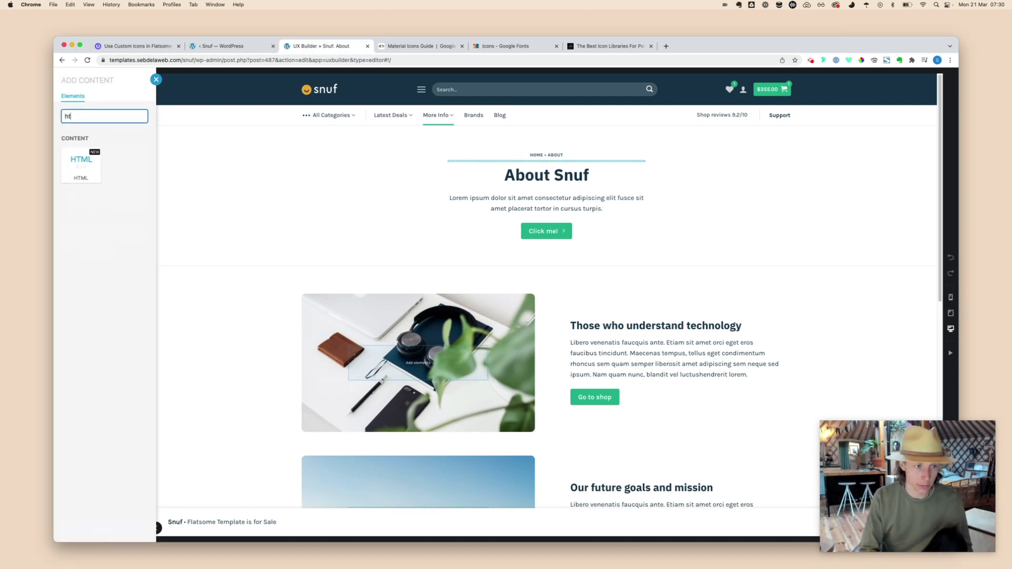
key(BackSpace)
key(BackSpace)
key(BackSpace)
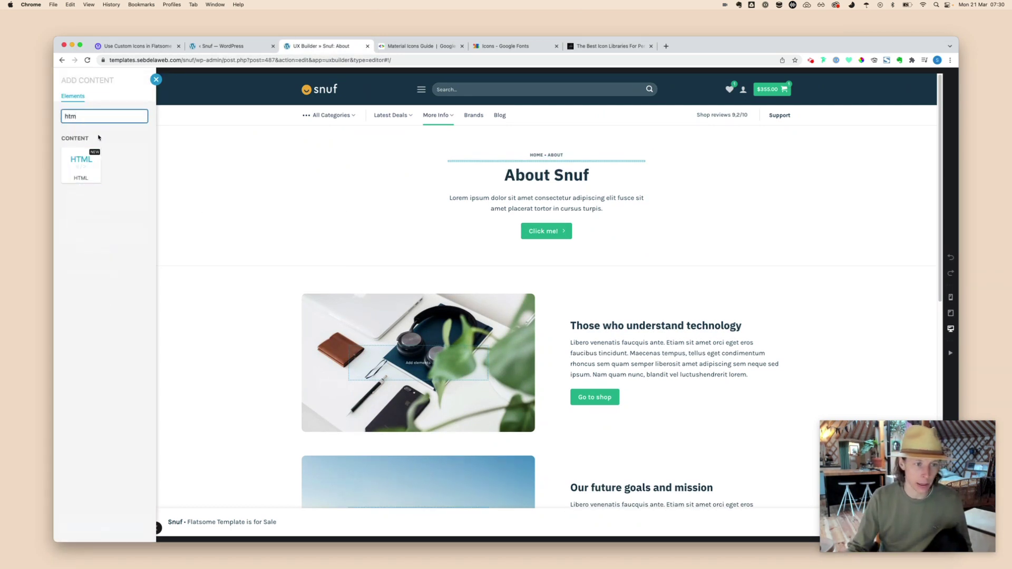
text(tex)
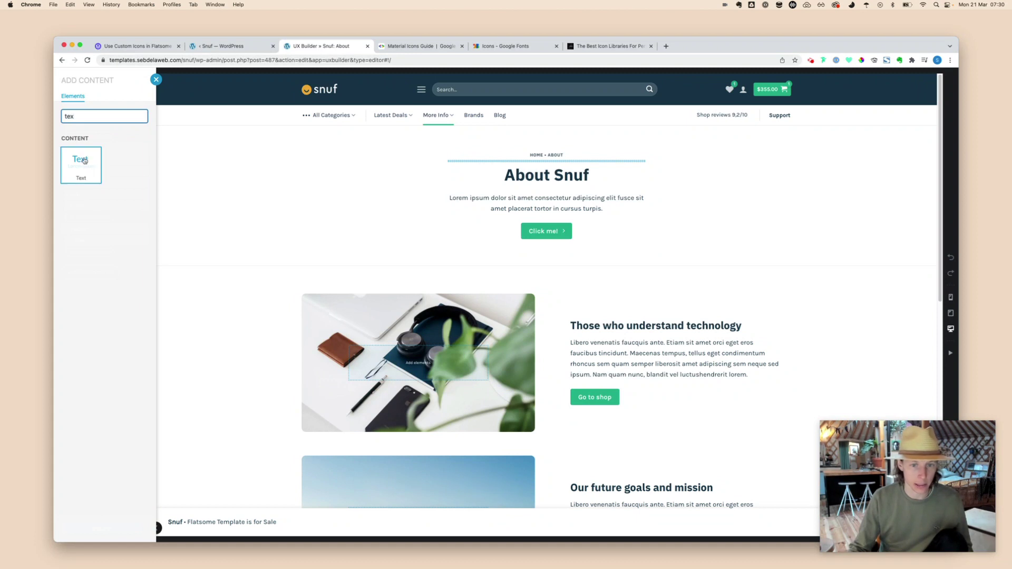
click(81, 163)
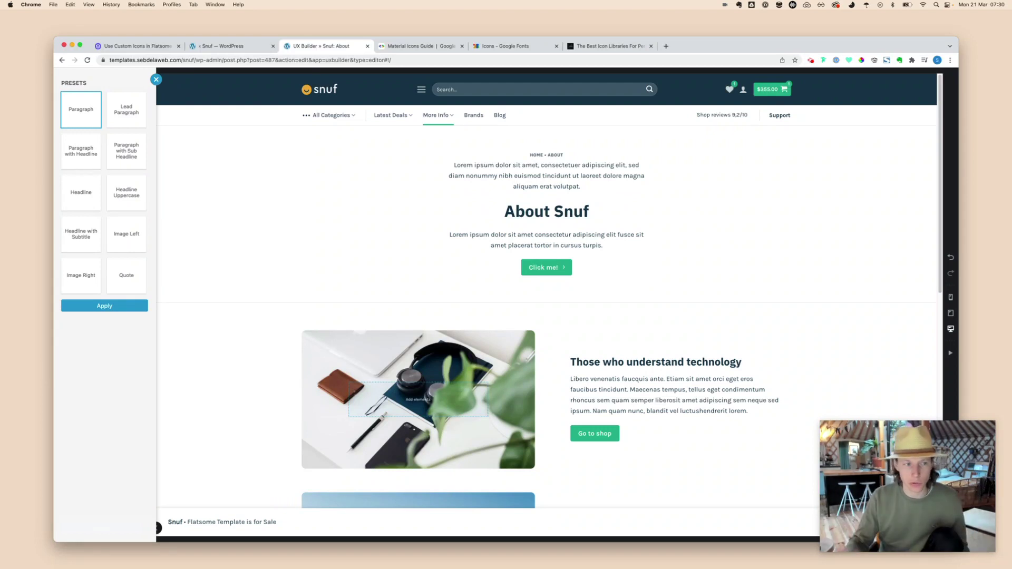
click(119, 311)
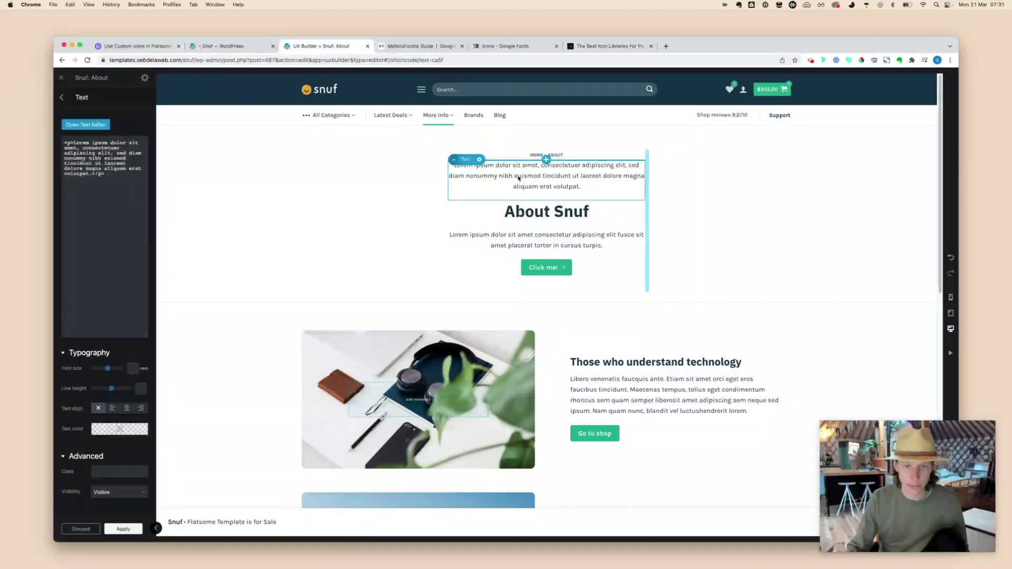
click(97, 197)
key(super+a)
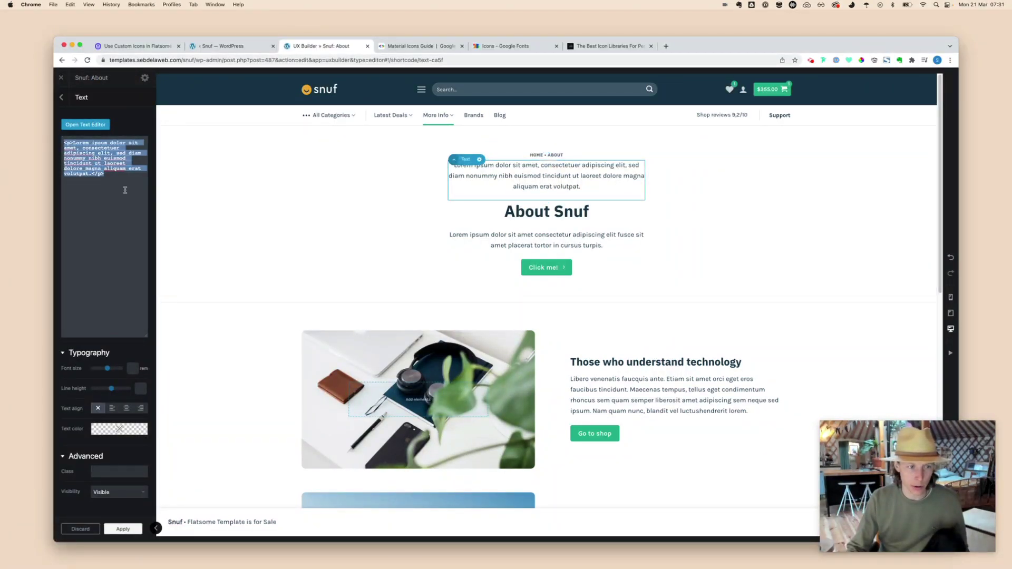
text(<span class="material-icons-outlined"> done </span>)
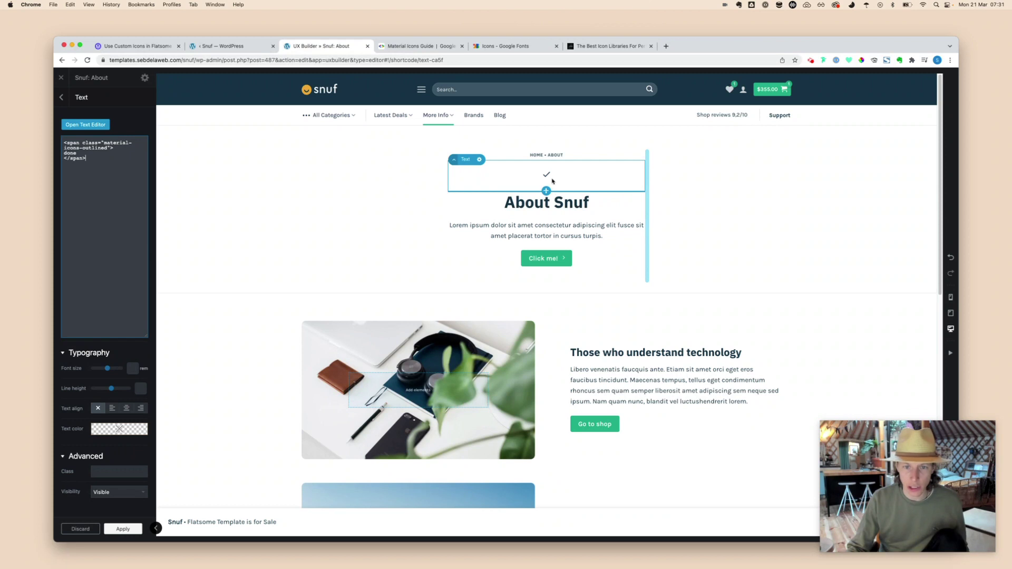
click(525, 47)
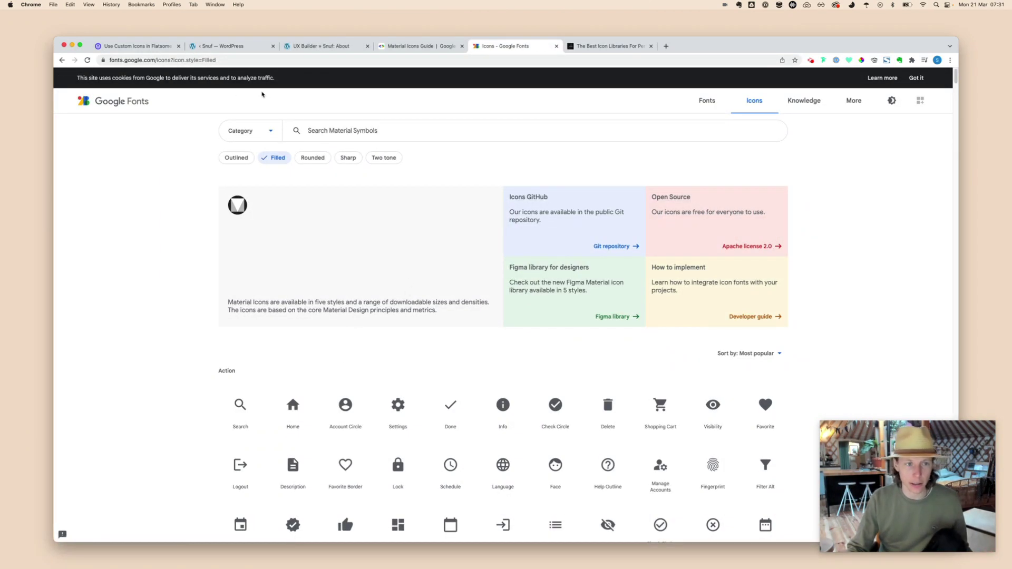
Reopen the Material Icons Library from the tutorial and close the duplicate icons page.
click(147, 46)
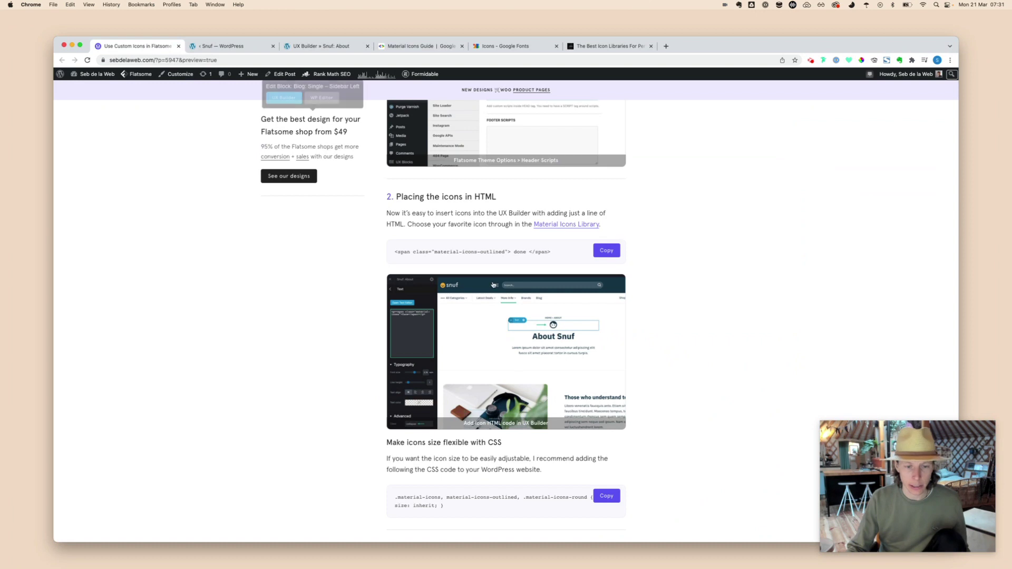
click(569, 226)
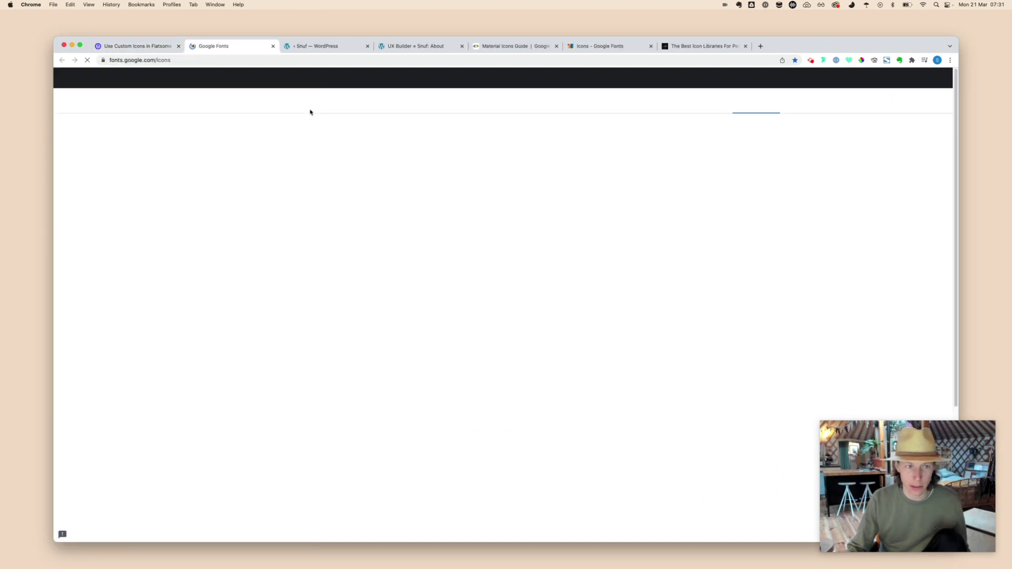
click(272, 46)
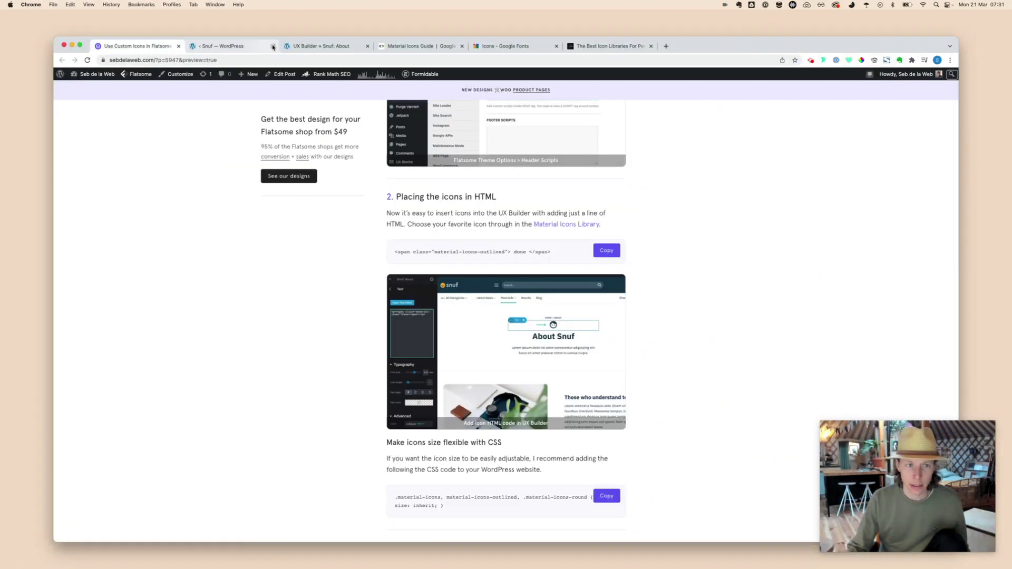
click(490, 47)
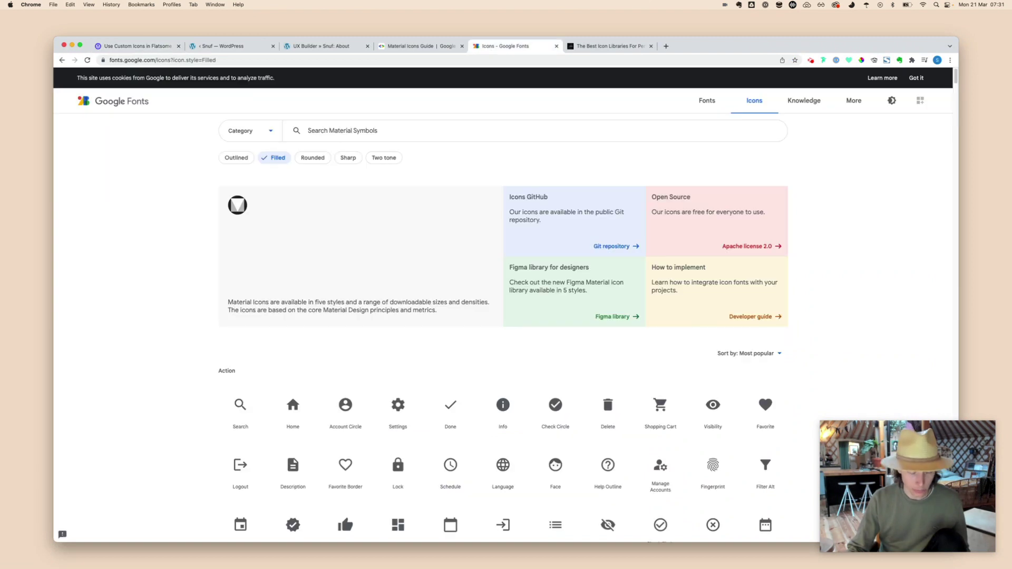
Search the icons for 'smile' and open the Emoji Emotions icon's code details.
click(335, 131)
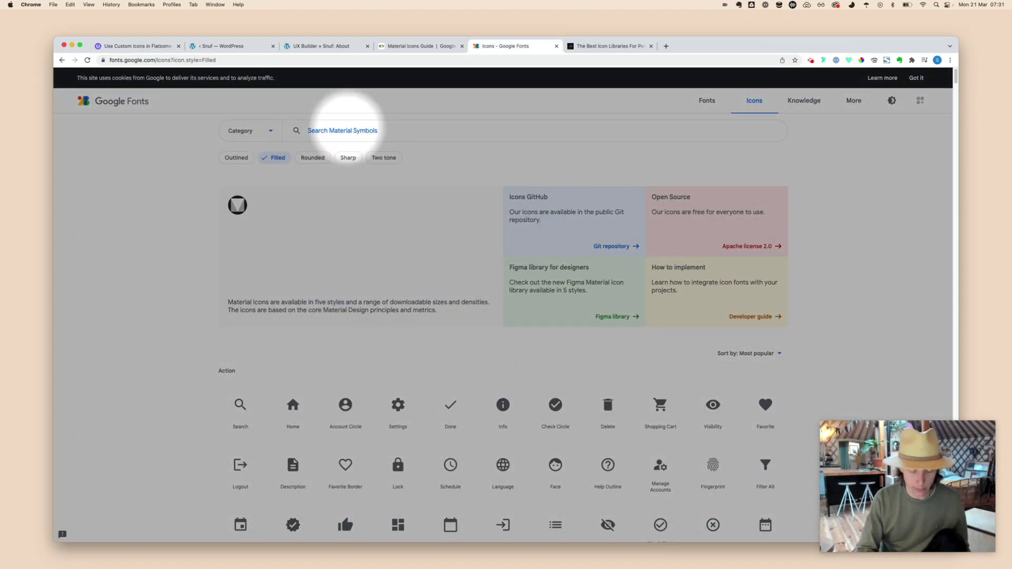
text(smile)
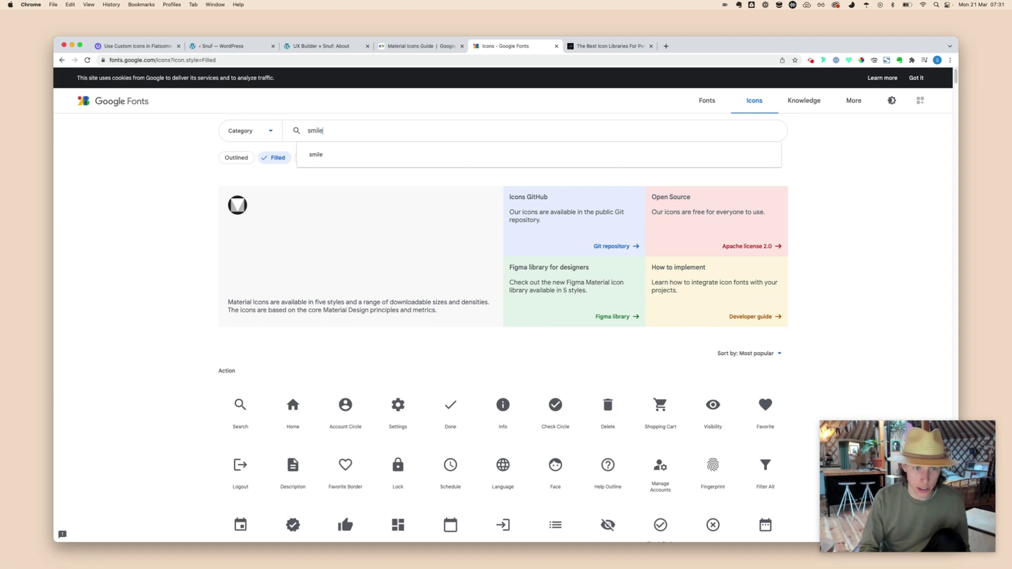
key(Return)
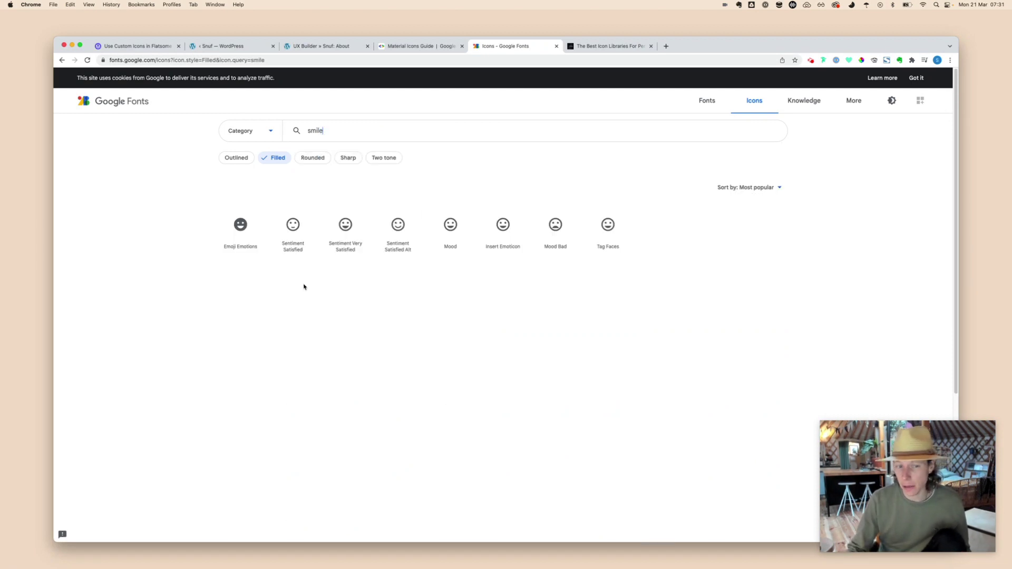
click(242, 229)
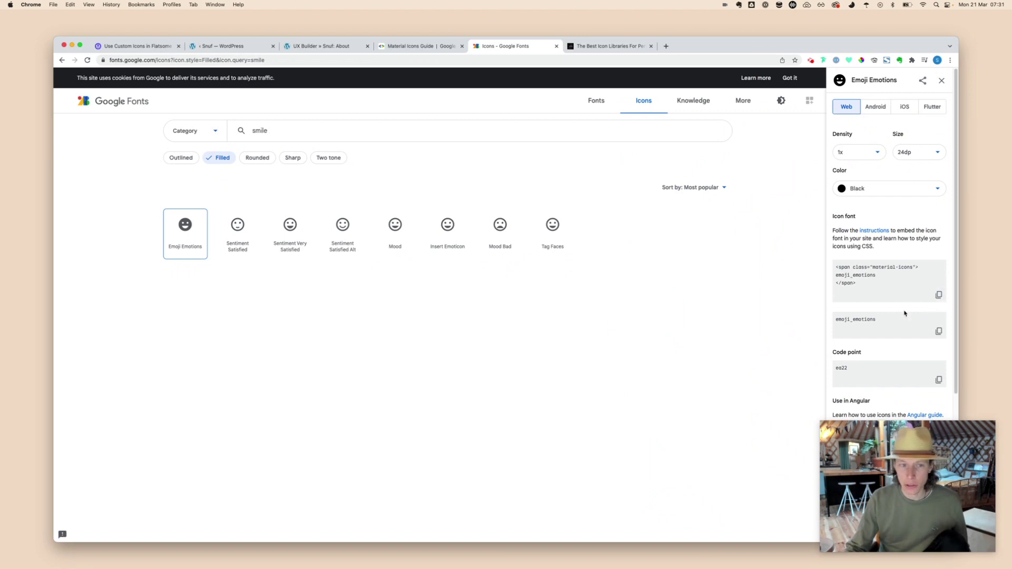
click(322, 46)
Replace the Text element's code with the material-icons emoji_emotions span.
click(115, 168)
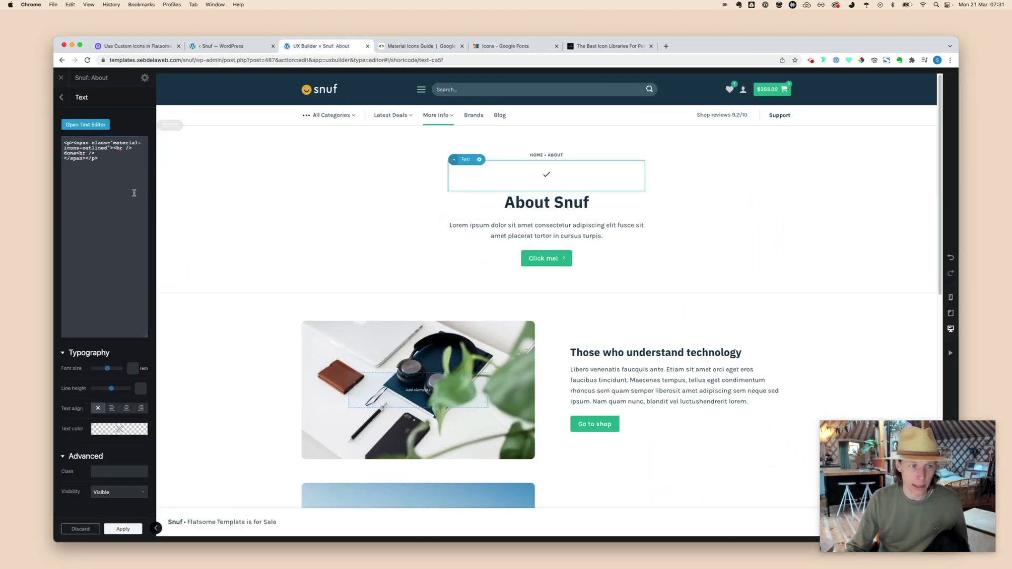
key(super+a)
text(<span class="material-icons"> emoji_emotions </span>)
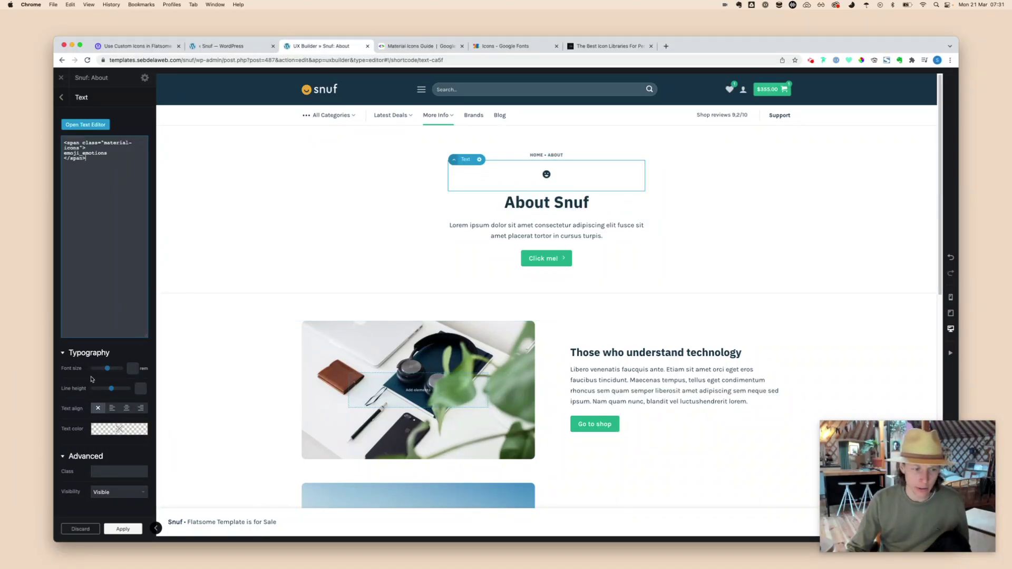
Try a 4 rem font size on the icon, then undo it back to the default size.
drag(107, 370, 126, 370)
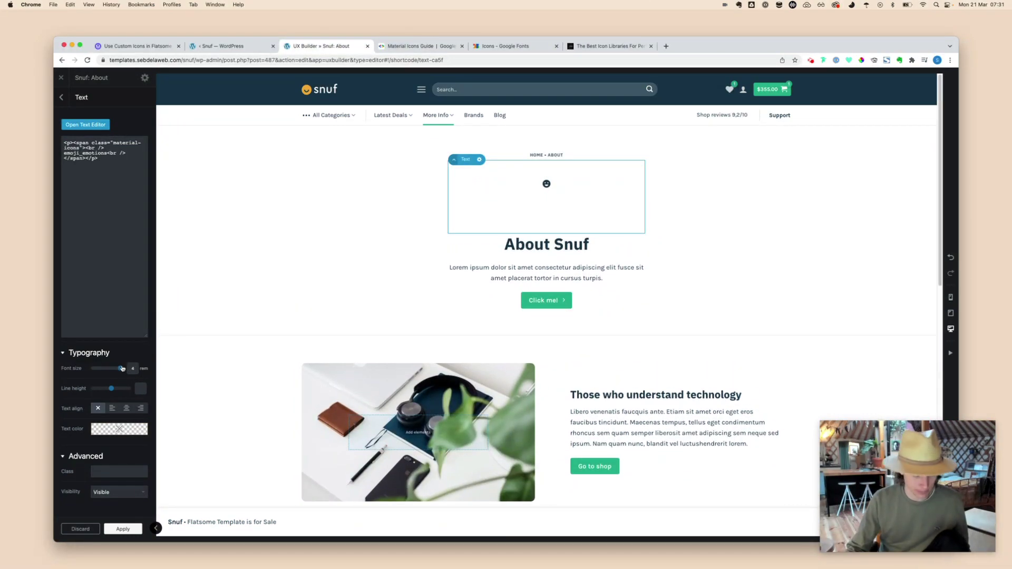
key(super+z)
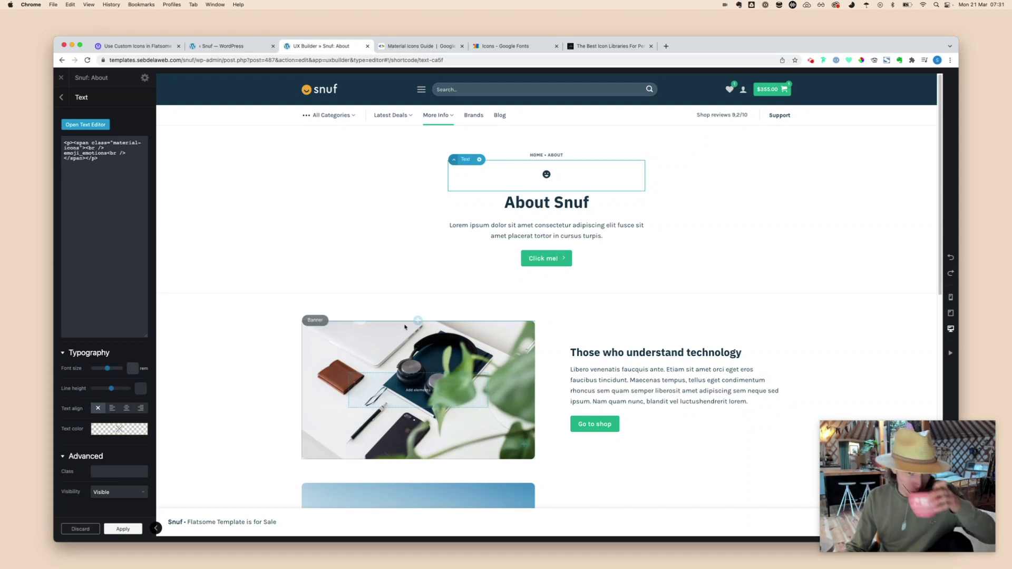
click(529, 209)
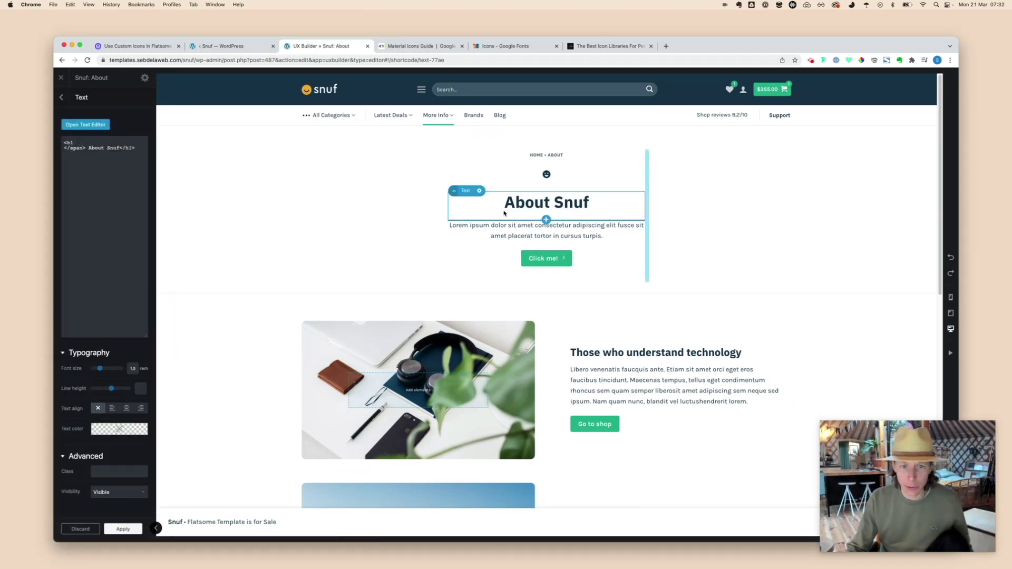
Paste the emoji_emotions span inside the h1 before 'About Snuf', apply, and update the page.
click(88, 148)
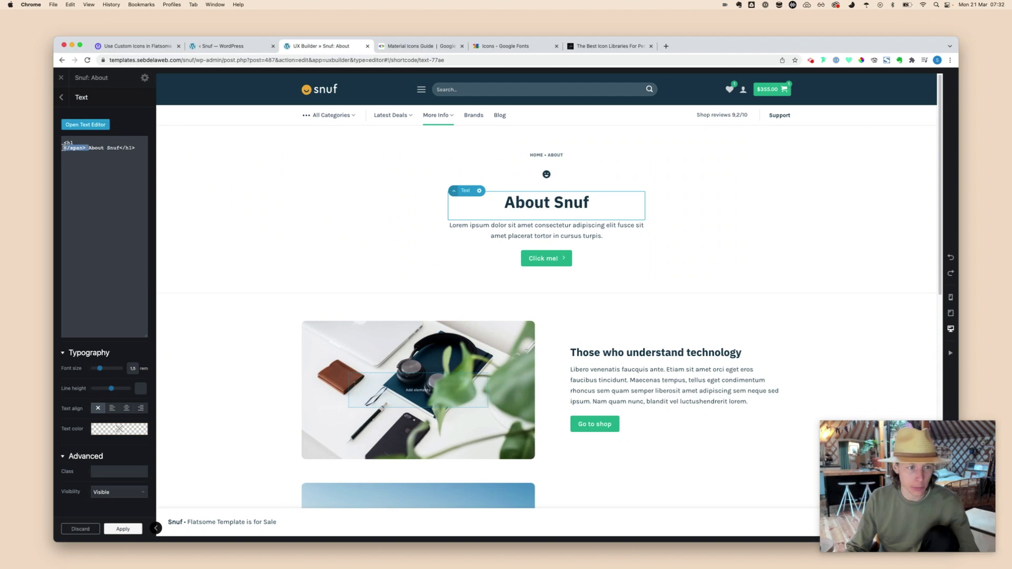
key(BackSpace)
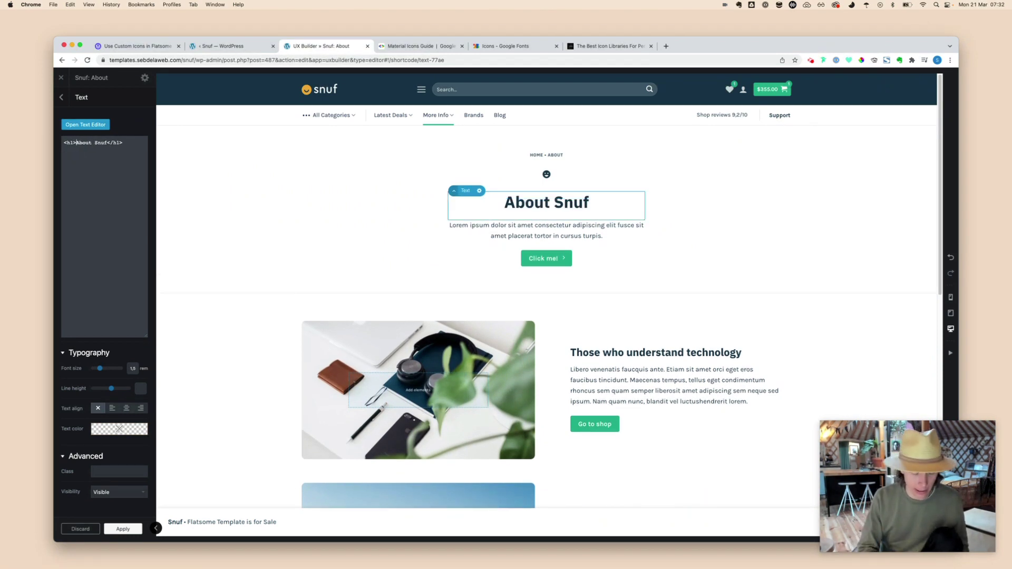
text(<span class="material-icons"> emoji_emotions </span>)
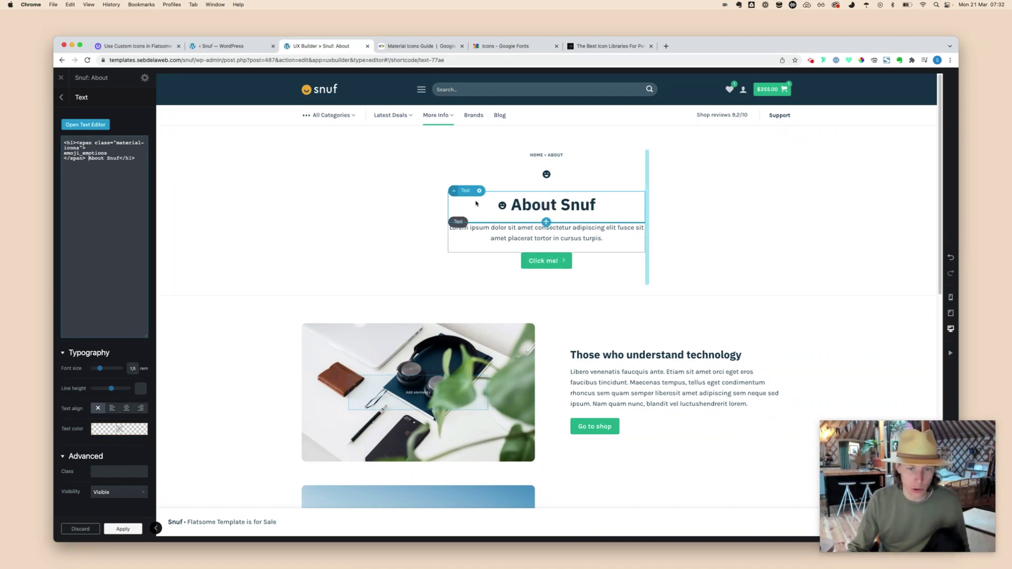
click(127, 529)
click(126, 528)
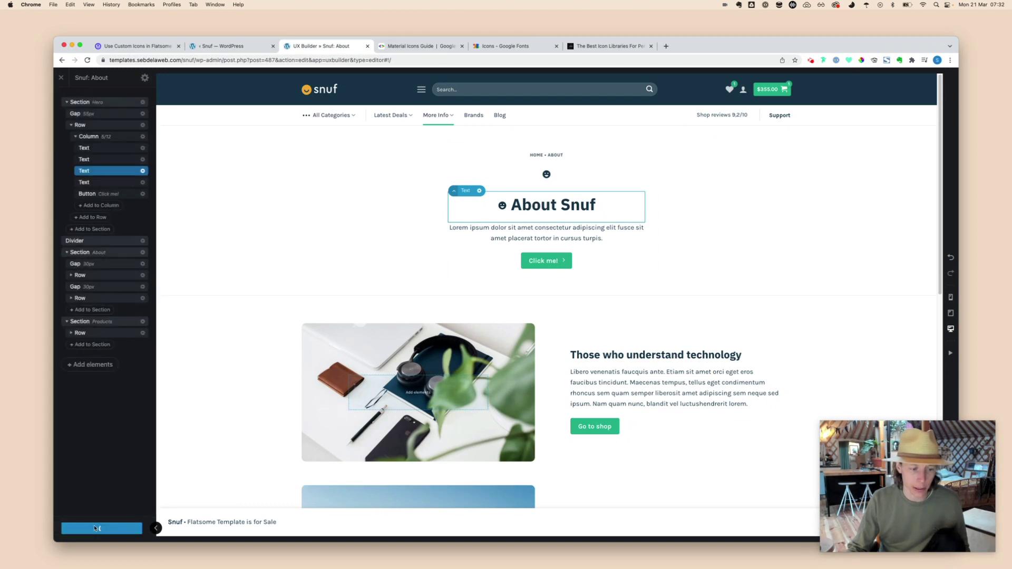
click(514, 46)
Scroll the Material Icons guide to the Sizing section and select its four icon size rules.
click(432, 46)
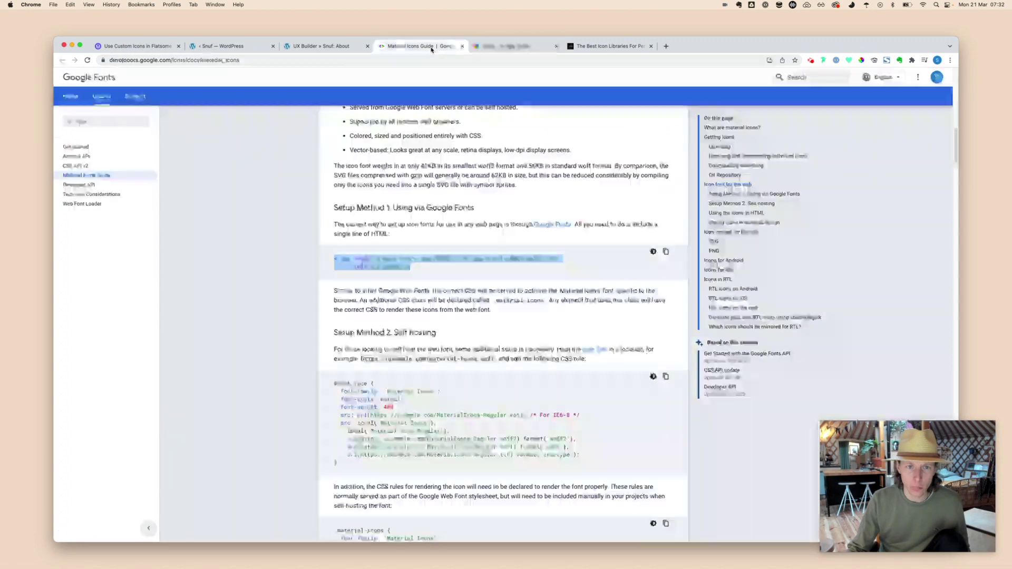
scroll(477, 352, down, 8)
scroll(476, 351, down, 10)
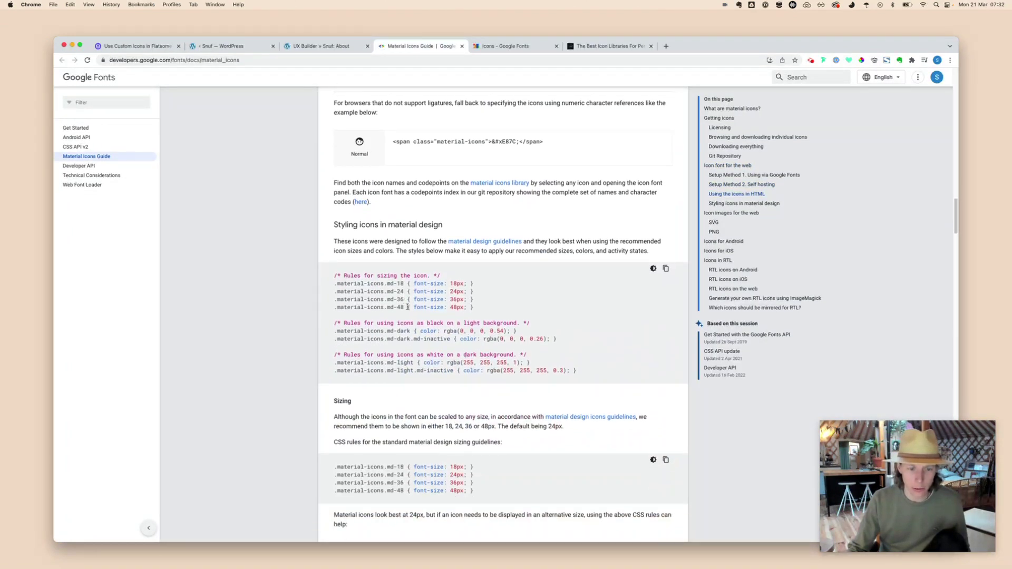
scroll(423, 401, down, 1)
drag(486, 479, 334, 453)
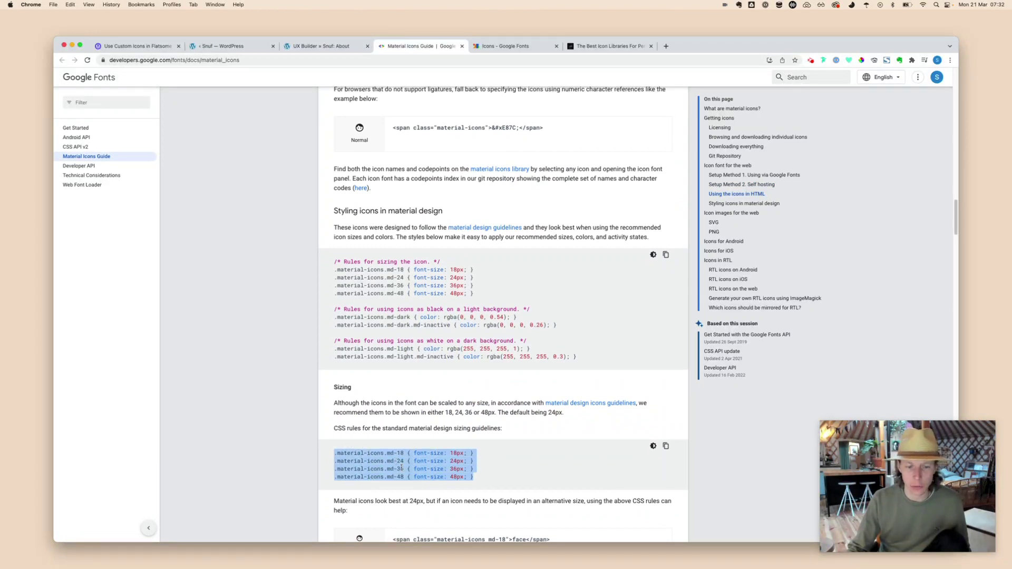
Copy the tutorial's font-size: inherit flexible icon-size CSS snippet.
click(147, 48)
scroll(441, 442, down, 3)
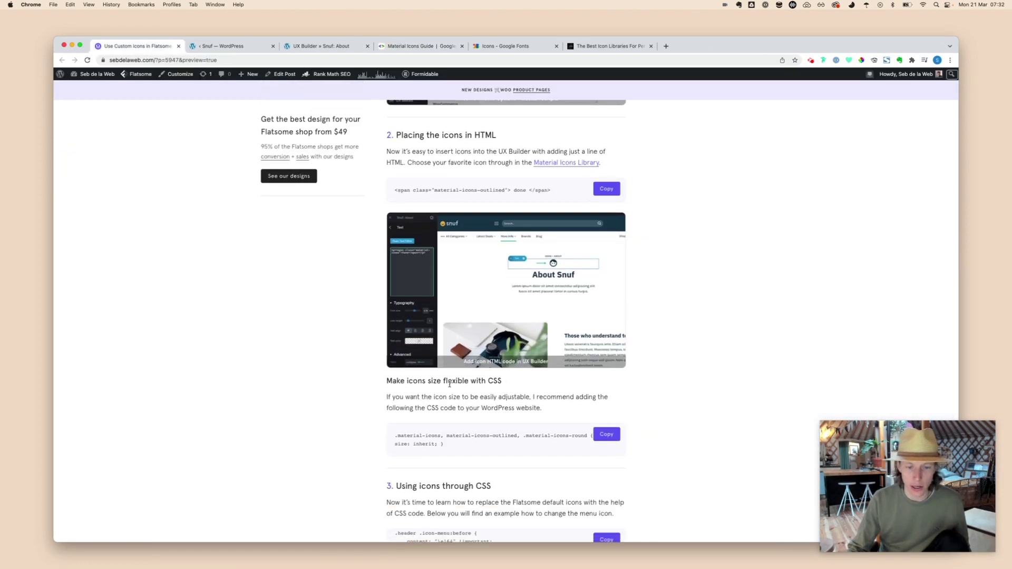
drag(454, 451, 407, 435)
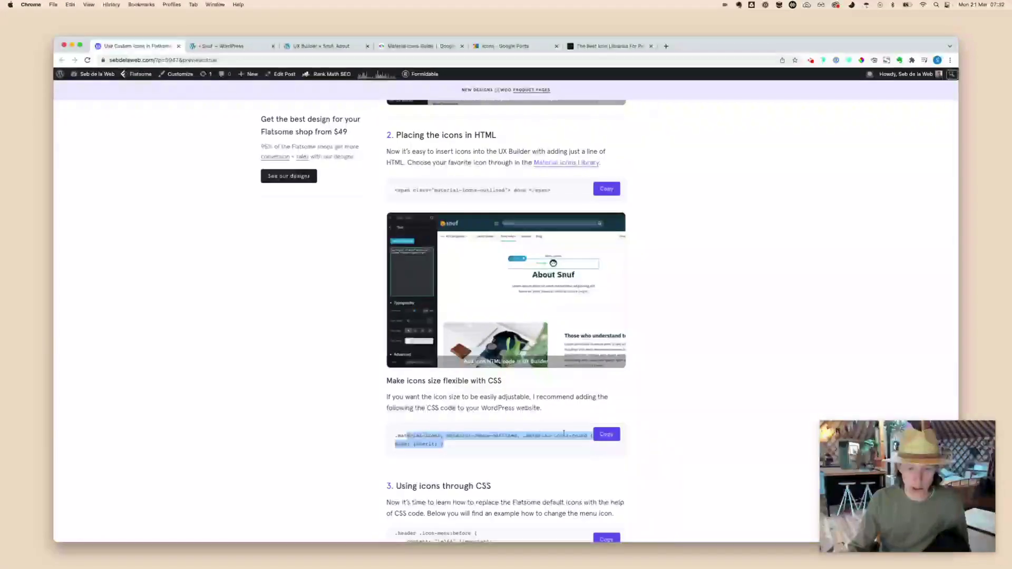
click(606, 436)
click(249, 50)
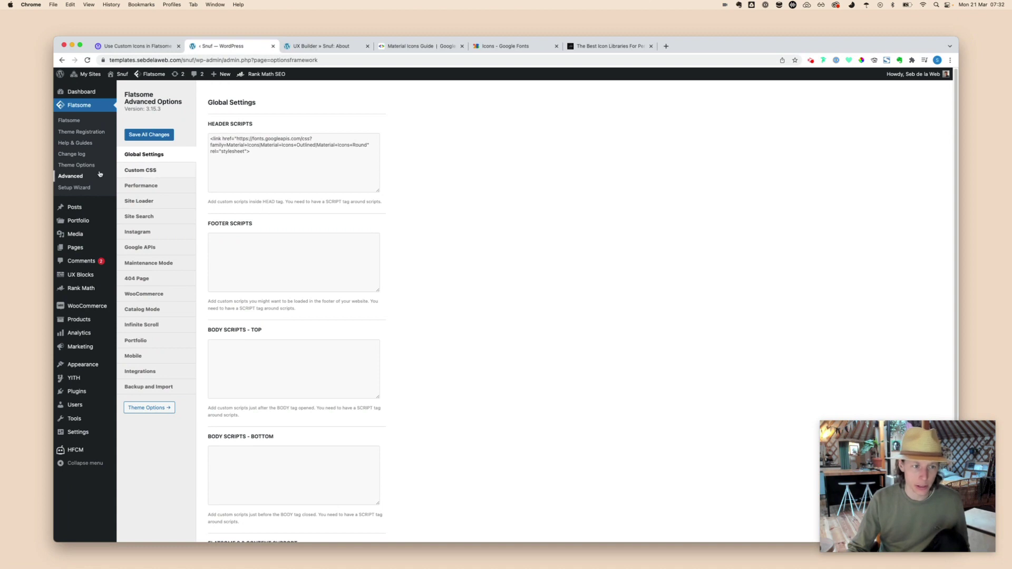
Paste the material-icons font-size: inherit rule atop the All Screens Custom CSS and save.
click(149, 171)
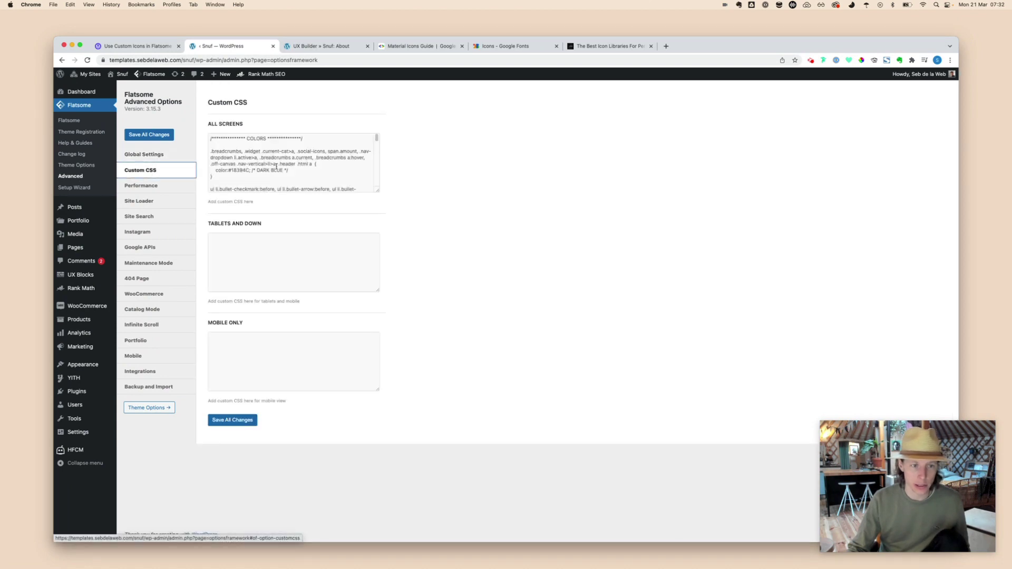
click(230, 137)
key(Return)
key(Return)
key(Return)
key(Up)
key(Up)
key(Up)
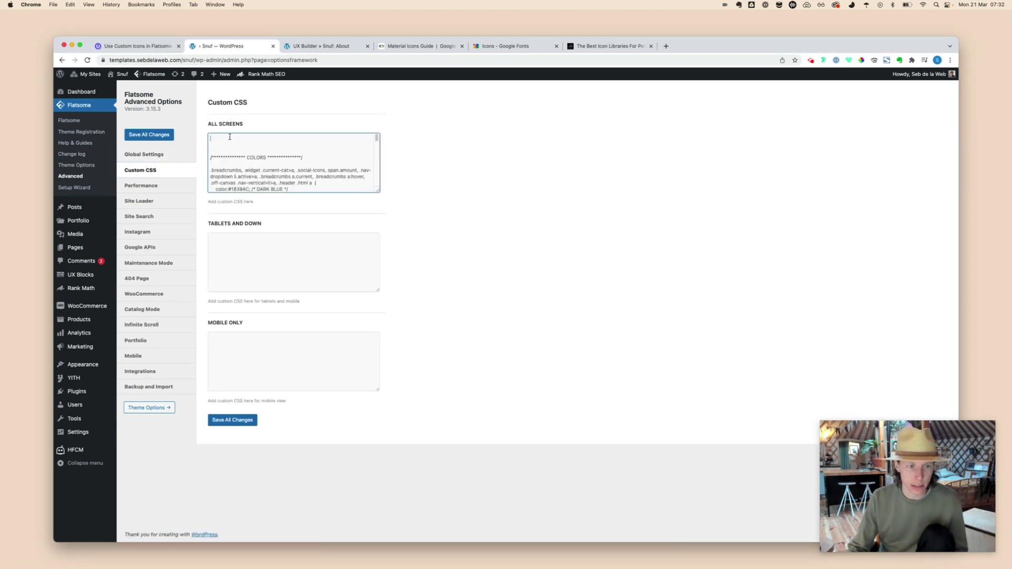
key(super+v)
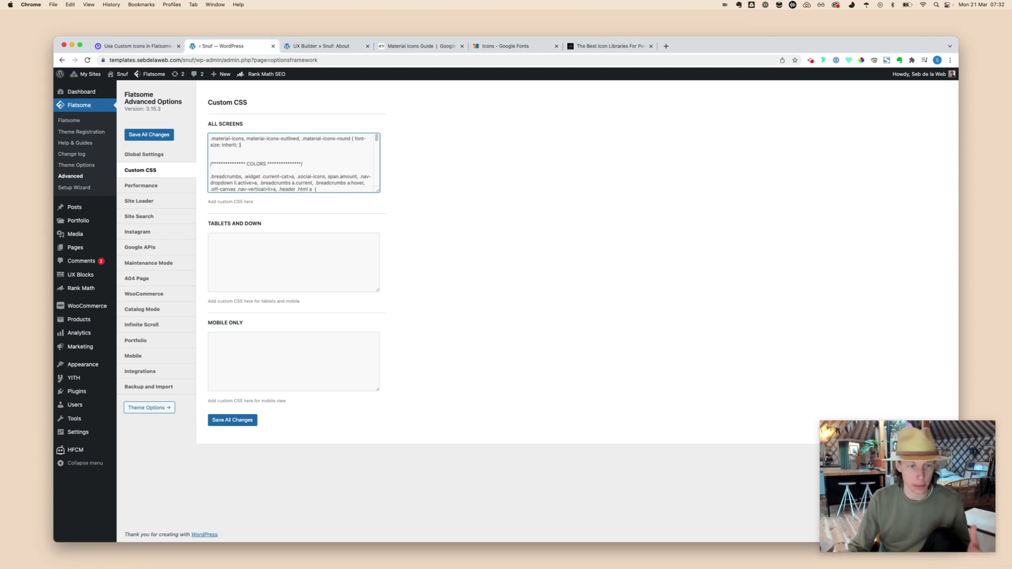
text(})
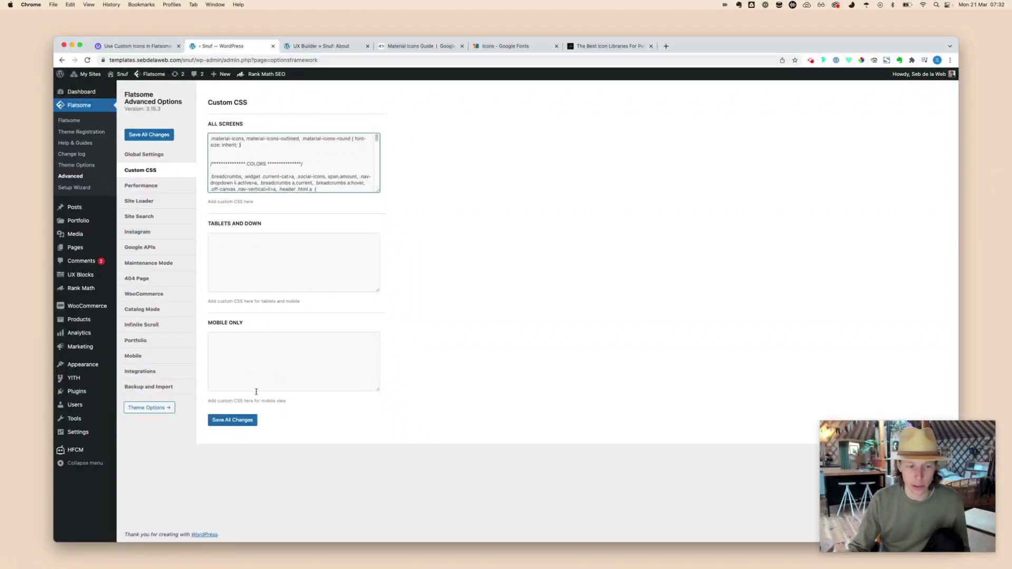
click(242, 422)
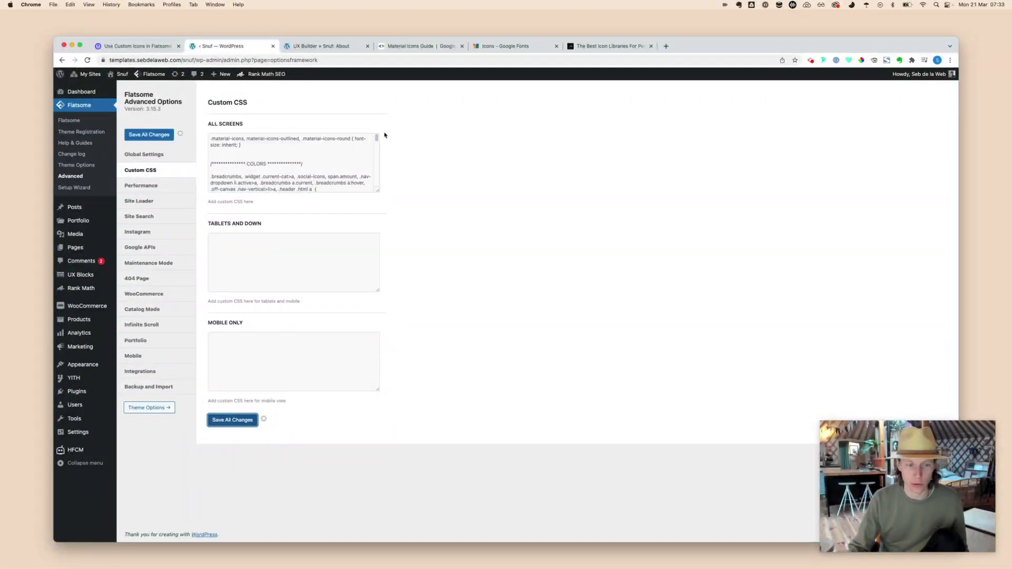
click(342, 48)
key(super+s)
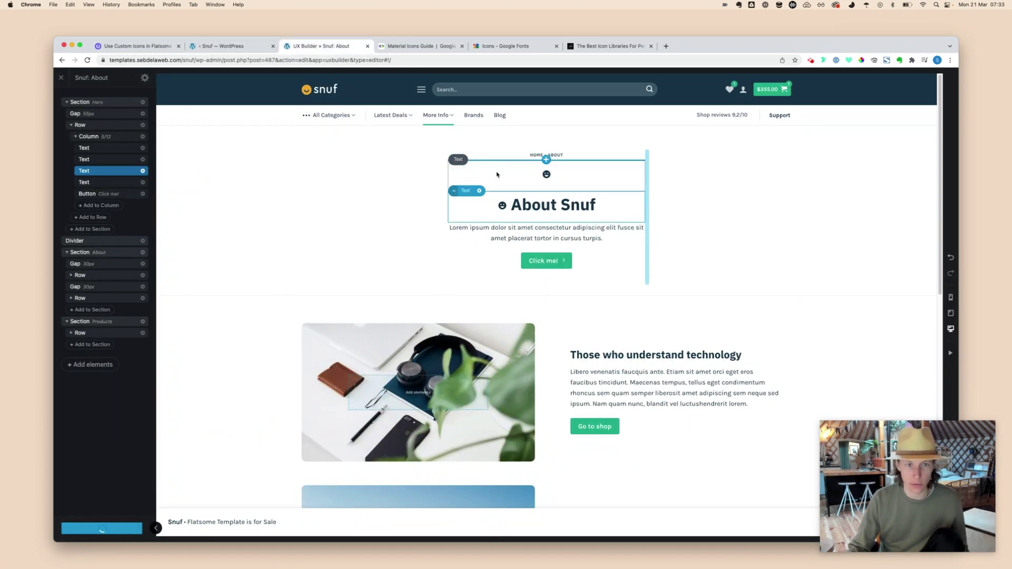
Reload the builder, then select the small emoji Text element above the About Snuf heading.
key(super+r)
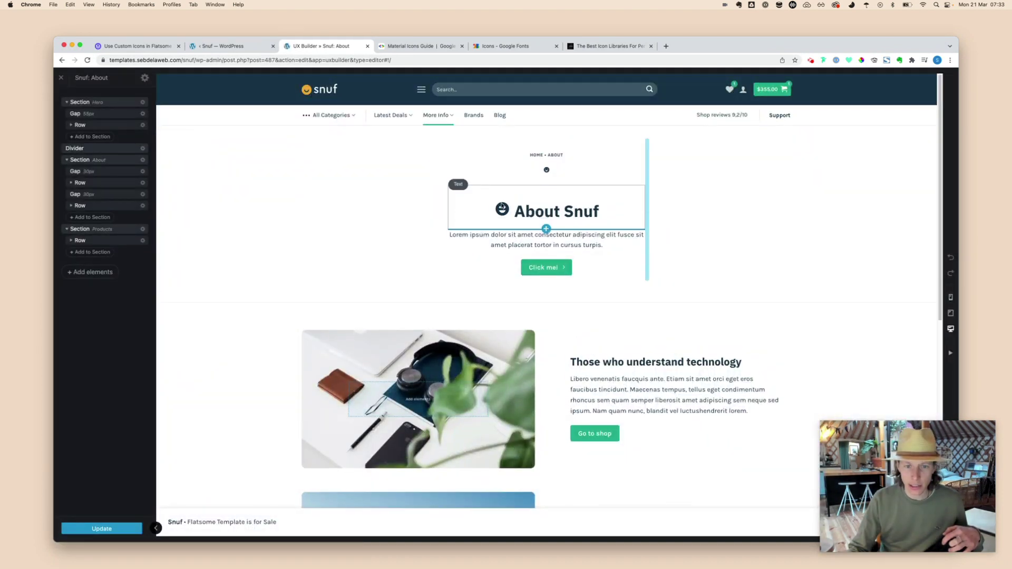
click(502, 215)
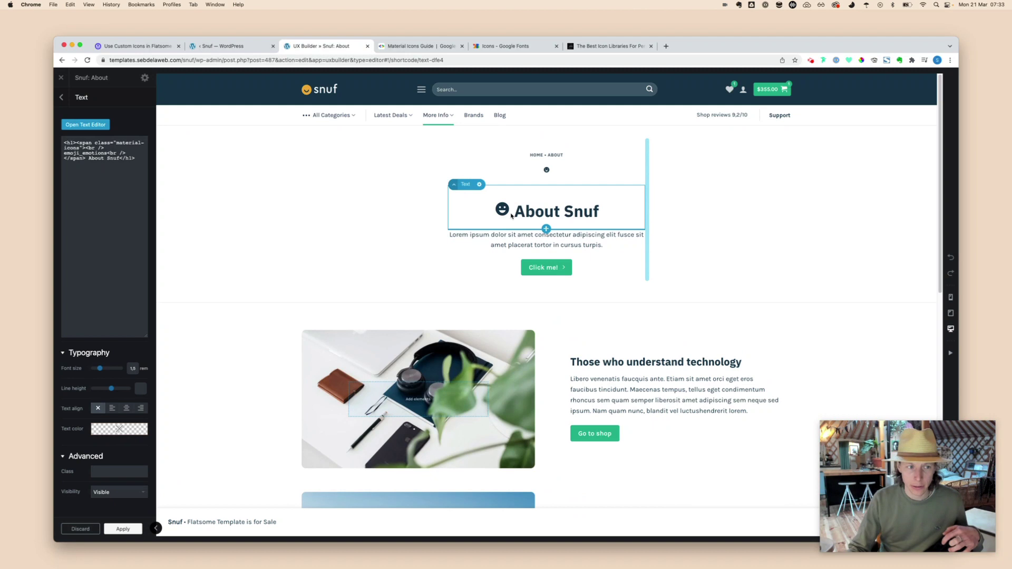
click(80, 149)
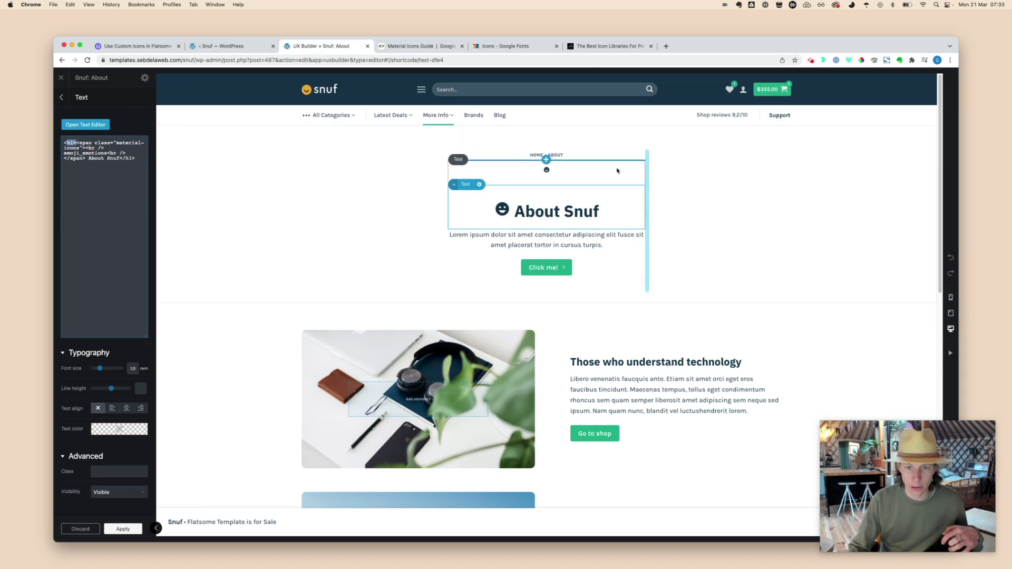
click(545, 171)
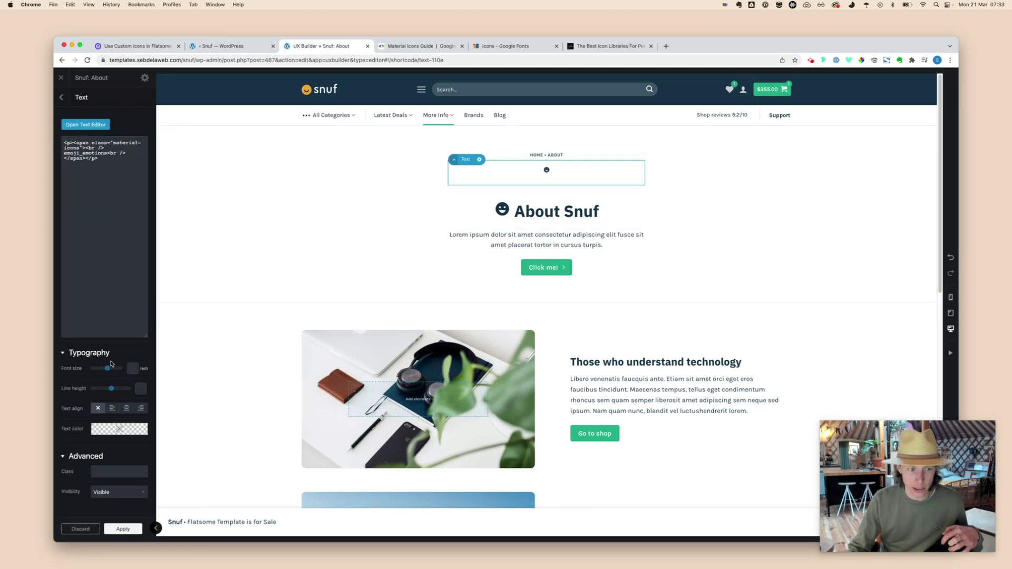
Enlarge the emoji icon to 4 rem, then leave the builder without saving changes.
drag(109, 372, 121, 371)
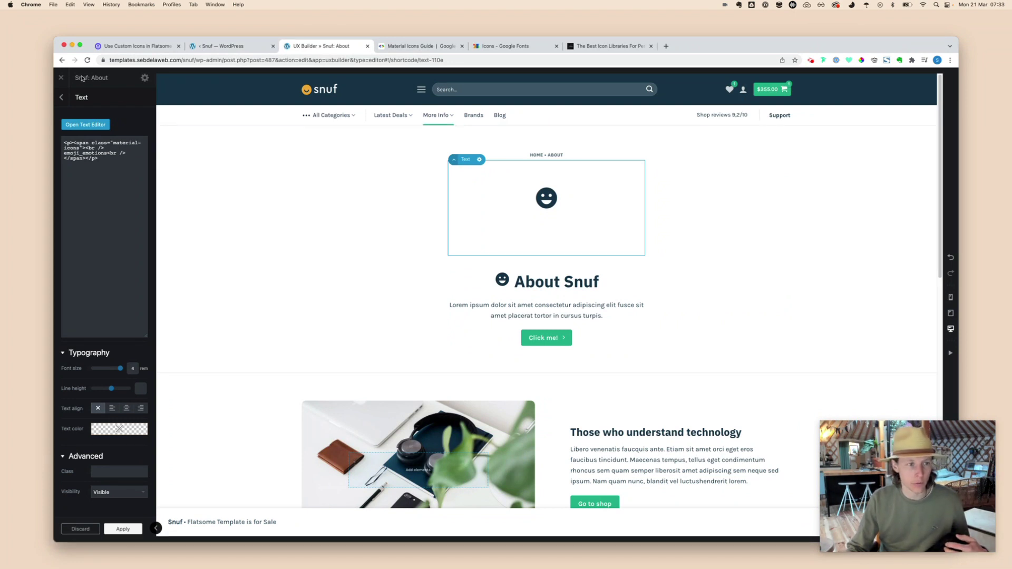
click(62, 78)
click(582, 105)
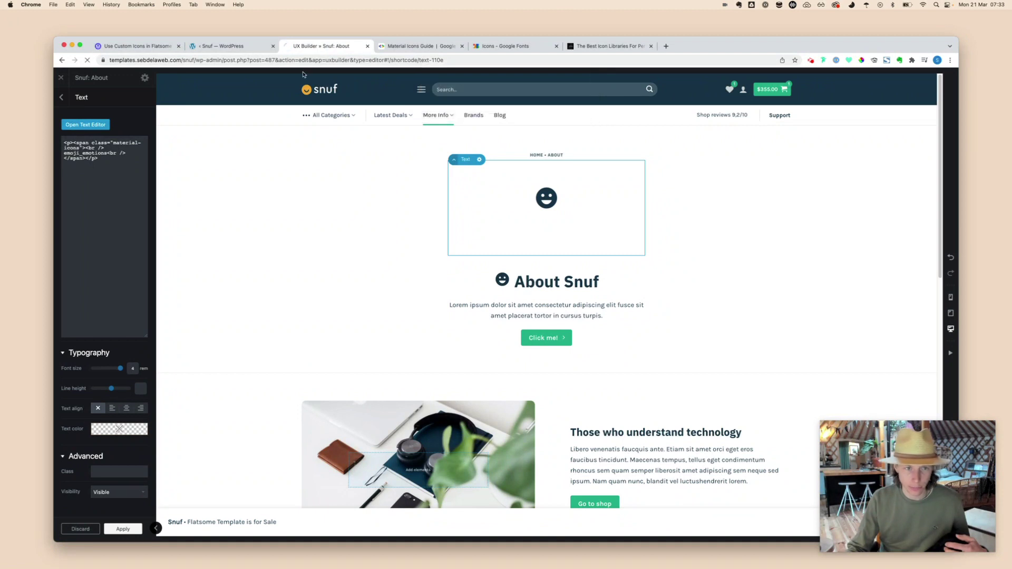
Scroll the tutorial to 'Using icons through CSS' and copy its menu-icon CSS example.
click(133, 52)
scroll(701, 354, down, 5)
scroll(405, 327, down, 1)
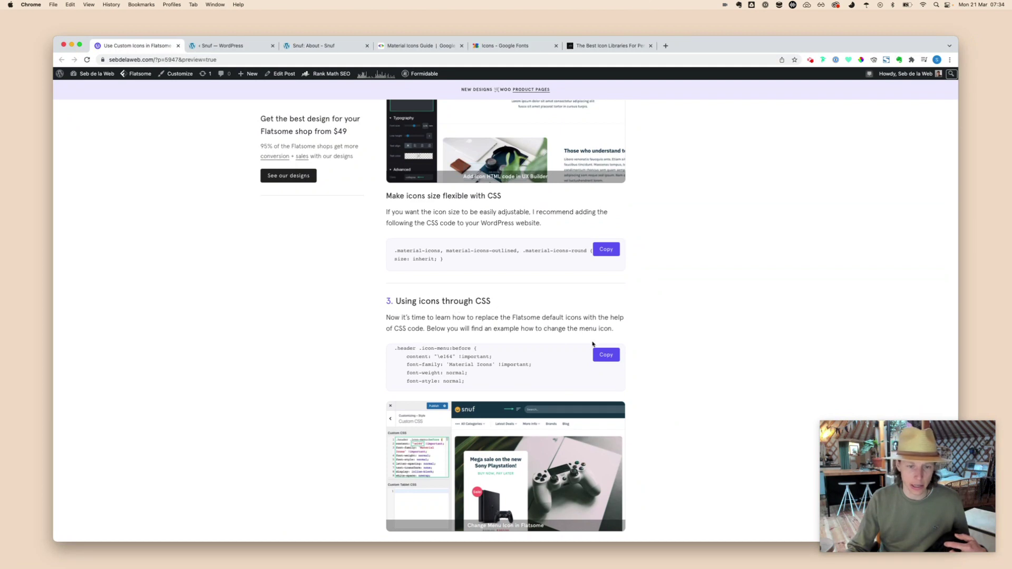
scroll(527, 353, down, 1)
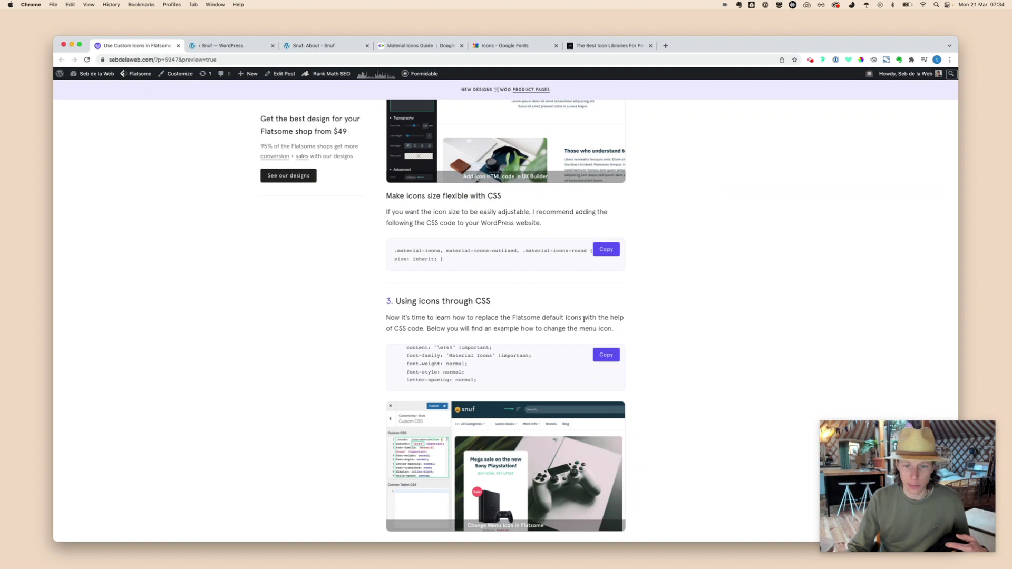
scroll(501, 321, down, 1)
scroll(437, 321, up, 1)
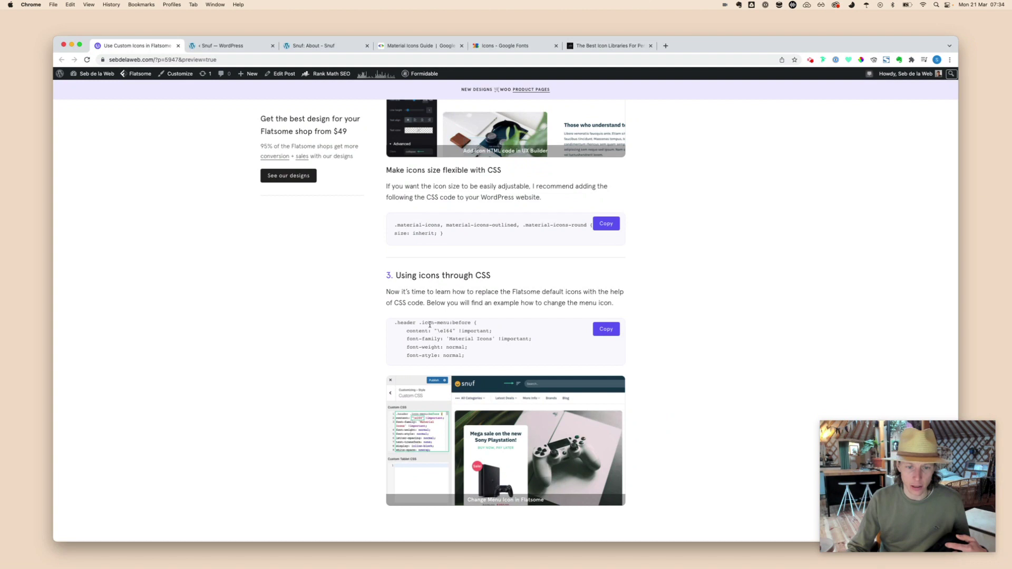
click(607, 329)
Paste the .header .icon-menu:before rule atop All Screens CSS, save, and reload the About page.
click(257, 47)
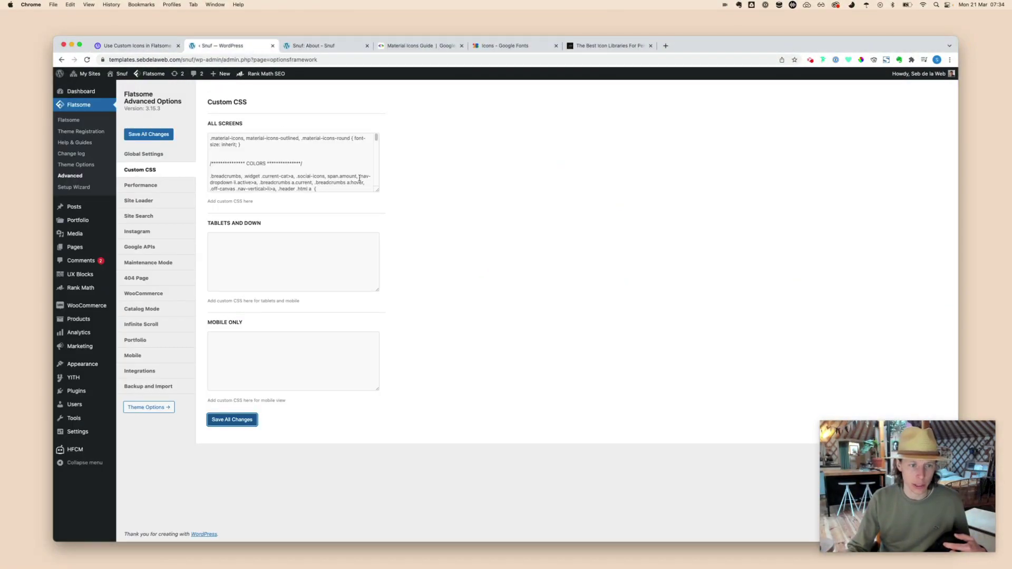
drag(376, 189, 377, 391)
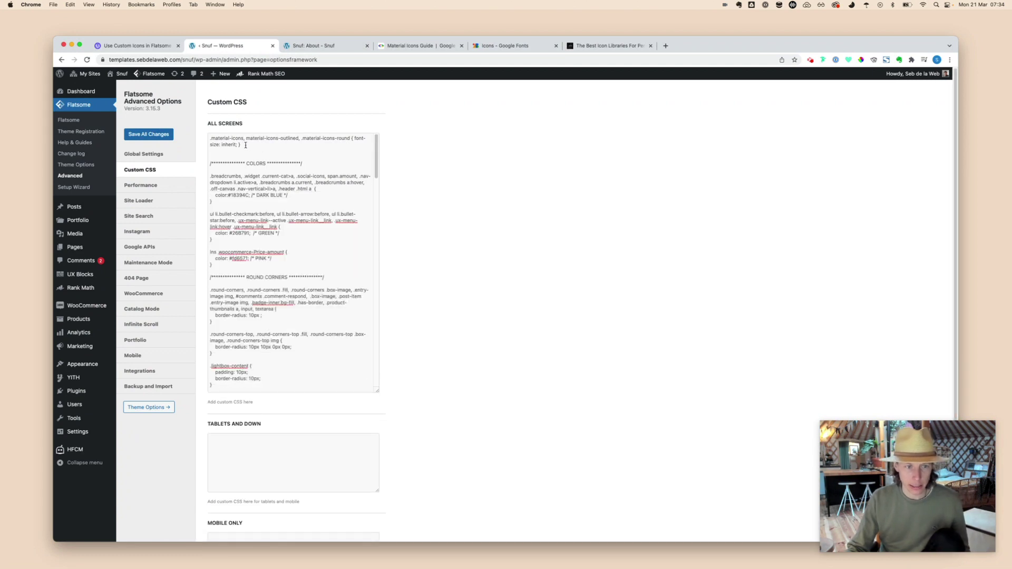
click(209, 138)
key(Return)
key(Return)
key(Return)
key(Up)
key(Up)
key(Up)
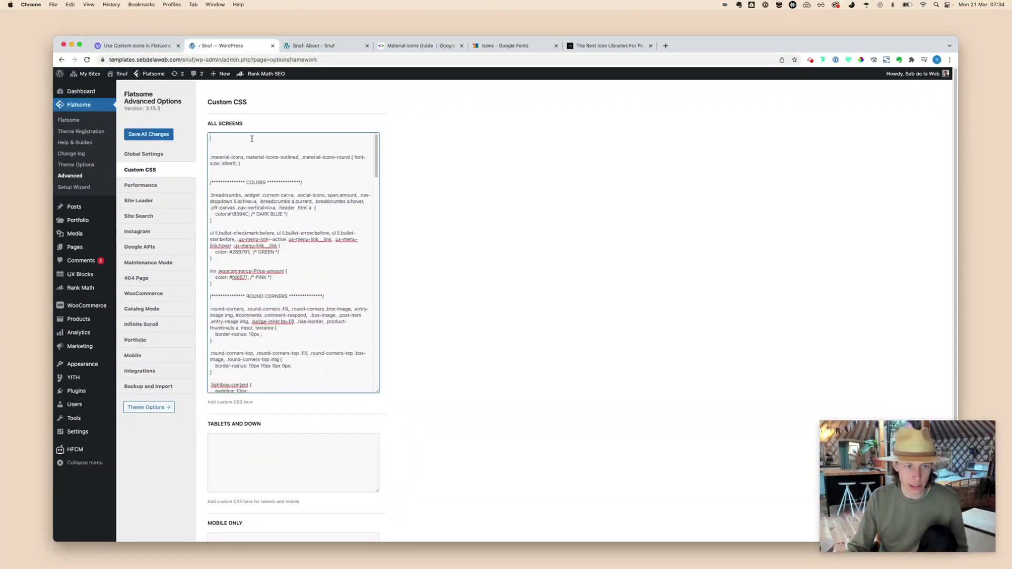
key(cmd+v)
scroll(457, 213, down, 5)
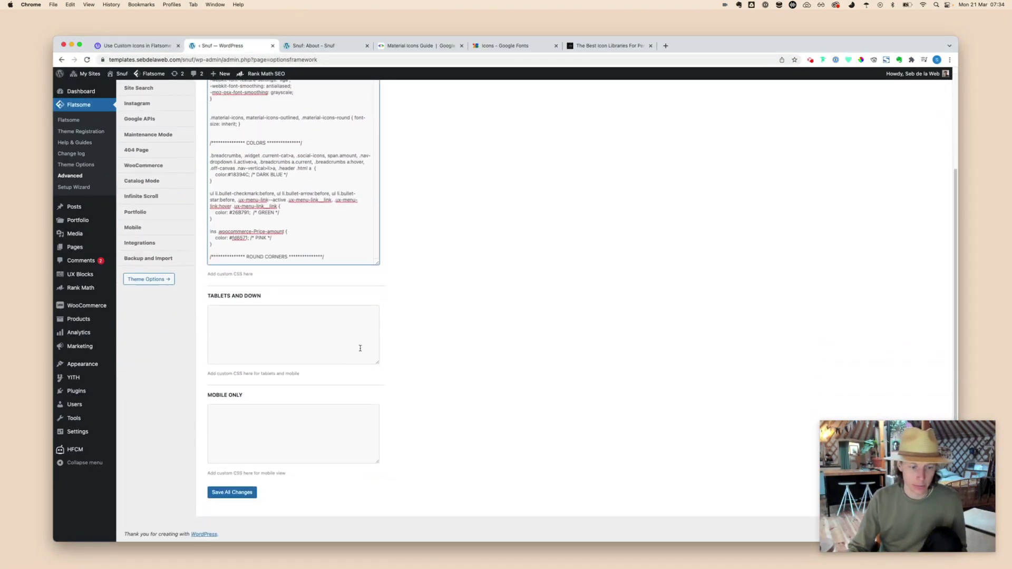
click(224, 492)
click(314, 45)
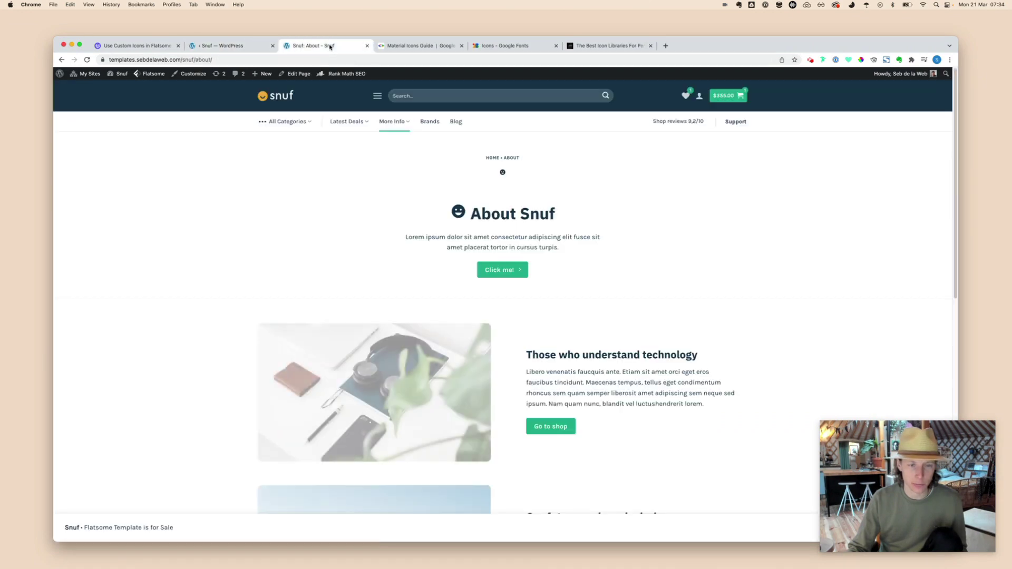
key(cmd+r)
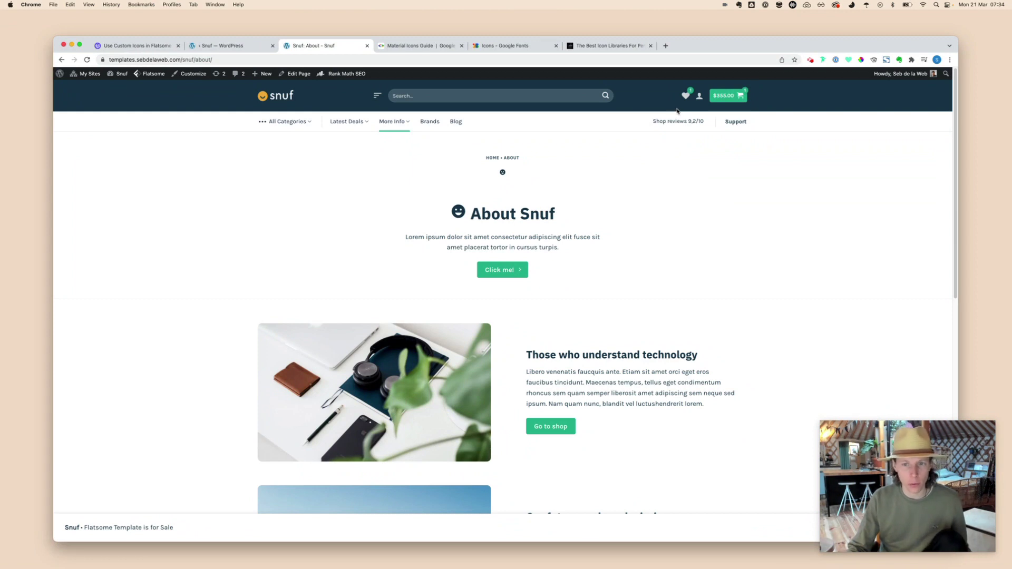
Inspect the wishlist heart icon's ::before pseudo-element in DevTools and copy its .icon-heart:before rule.
right_click(686, 100)
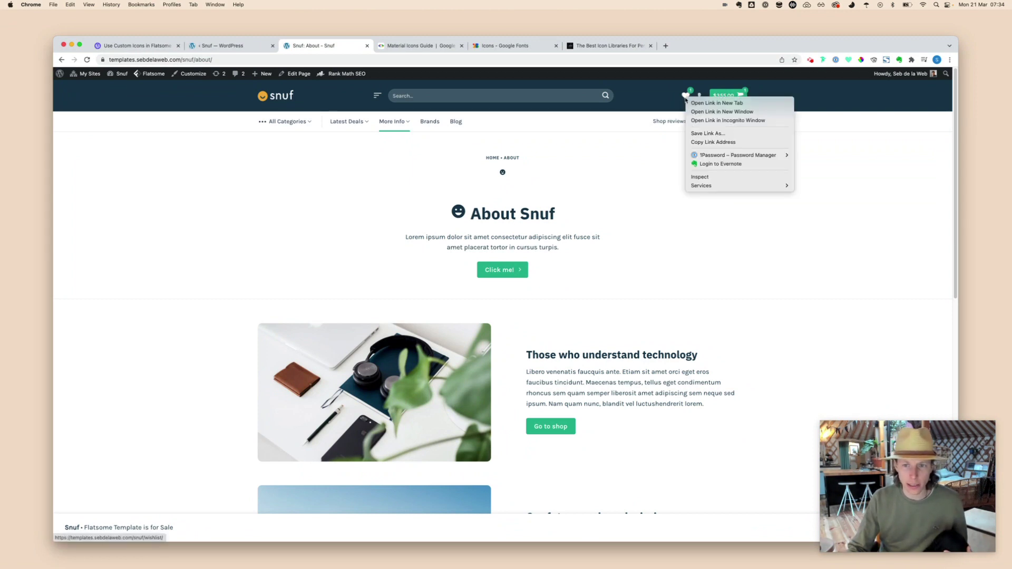
click(708, 177)
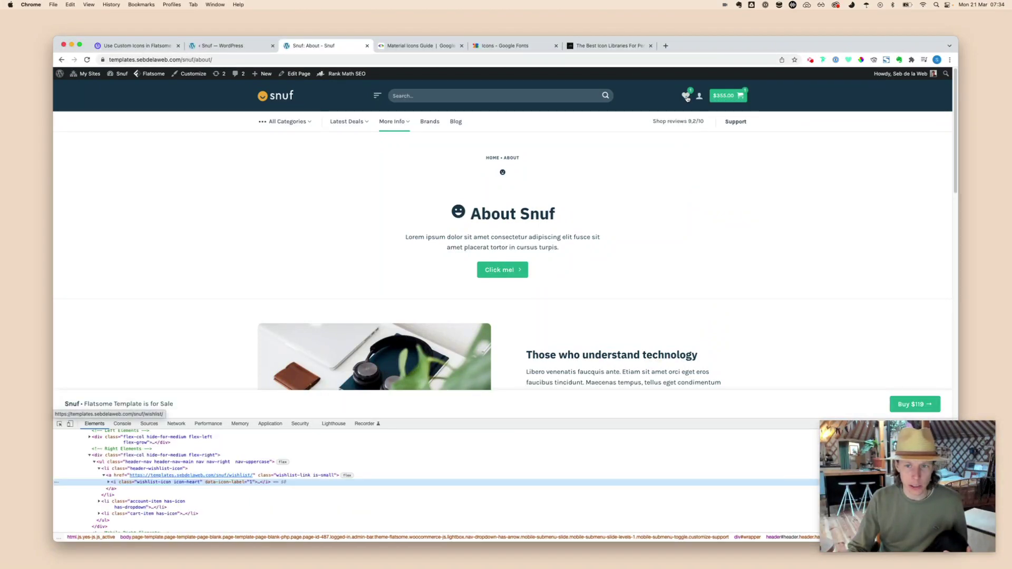
mouse_move(861, 434)
drag(861, 434, 851, 243)
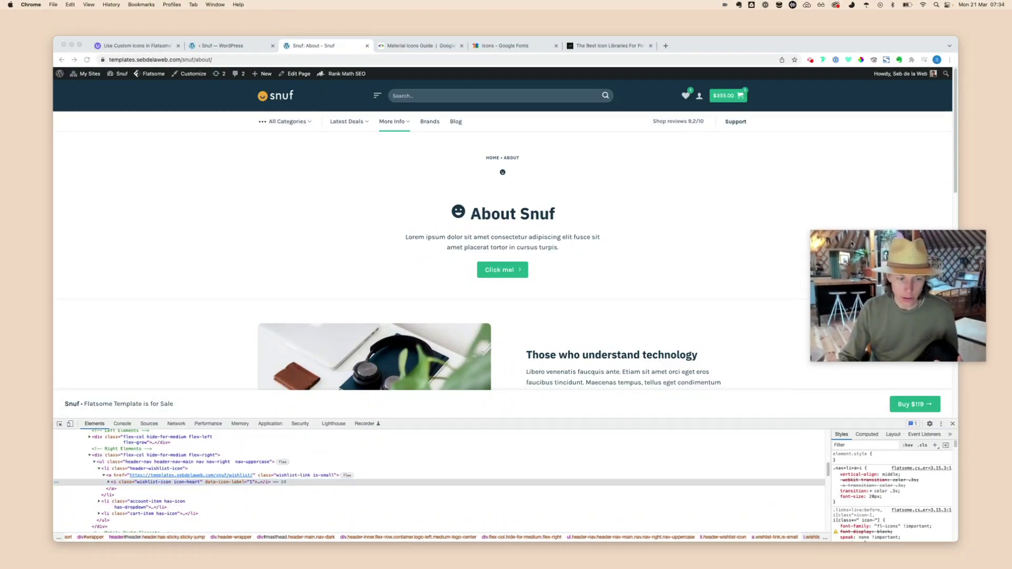
click(123, 484)
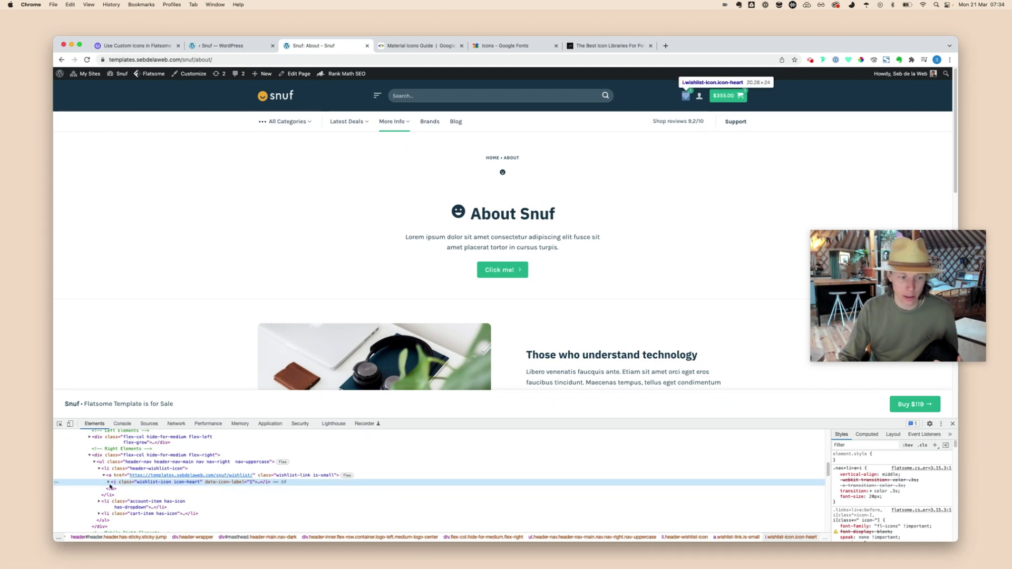
click(109, 482)
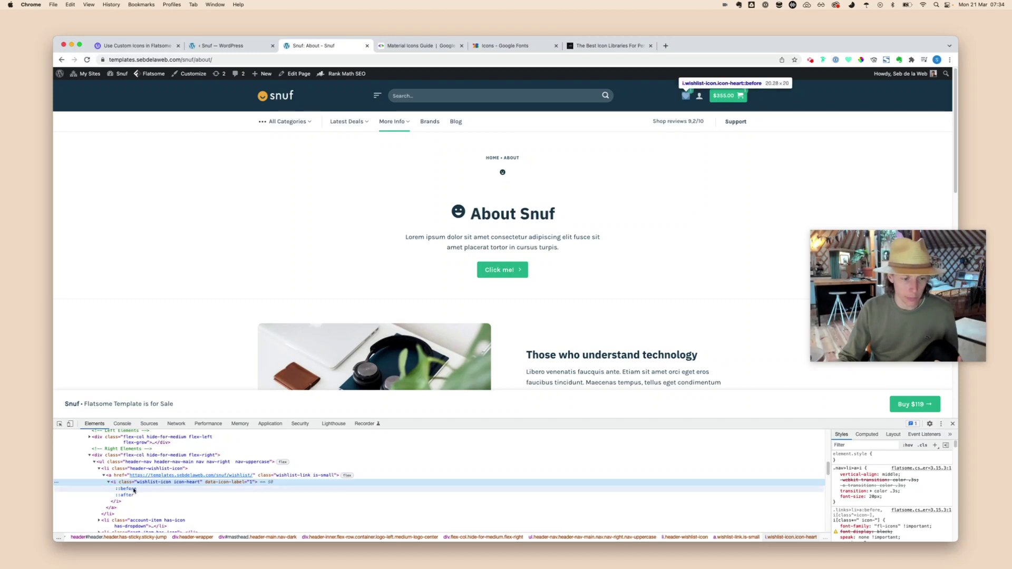
click(133, 489)
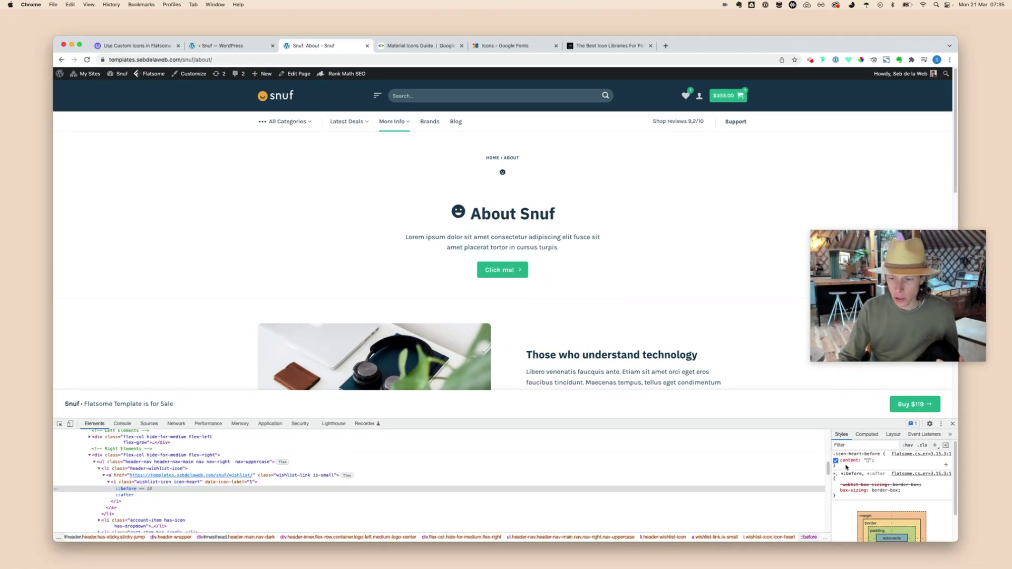
drag(846, 467, 833, 453)
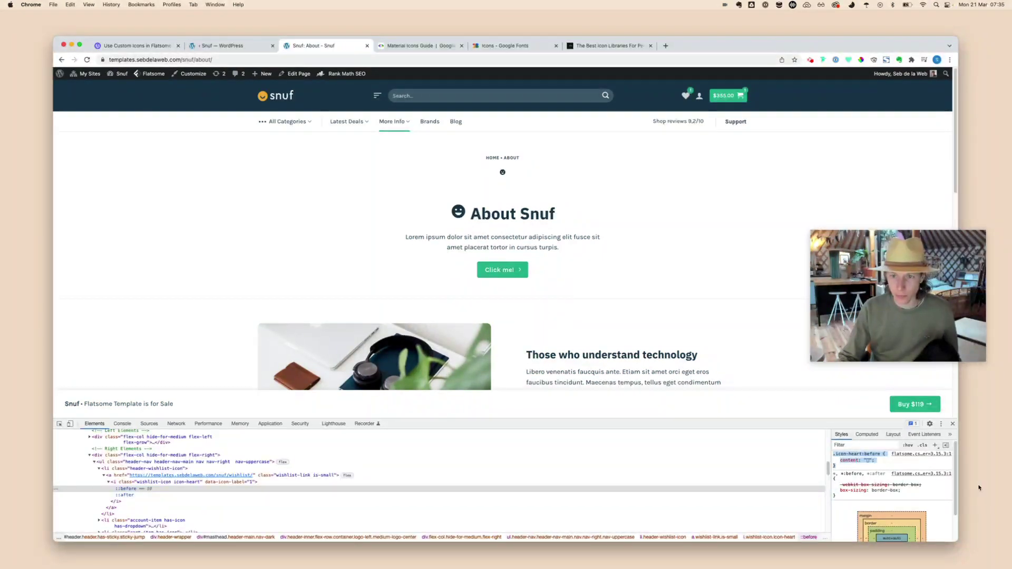
key(super+c)
Paste the .icon-heart:before rule atop All Screens CSS, swapping its content line for the Material Icons font properties.
click(227, 45)
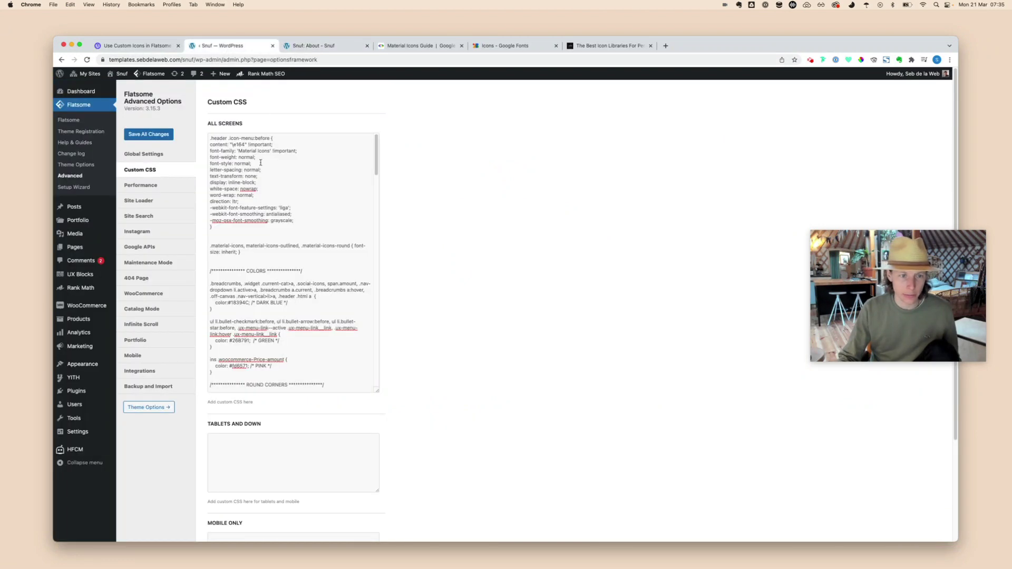
click(227, 140)
key(Return)
key(Return)
key(Return)
key(Return)
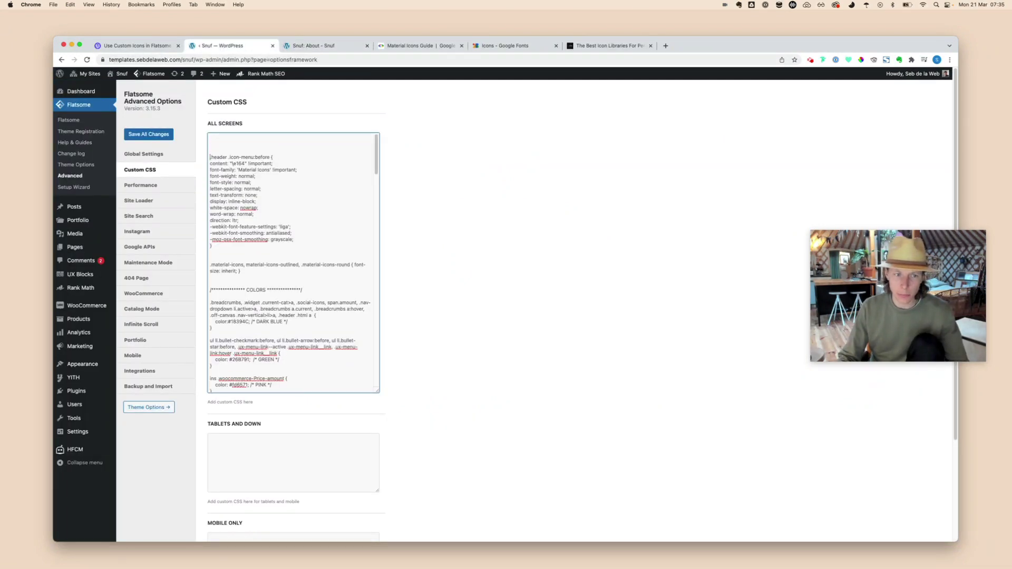
key(super+v)
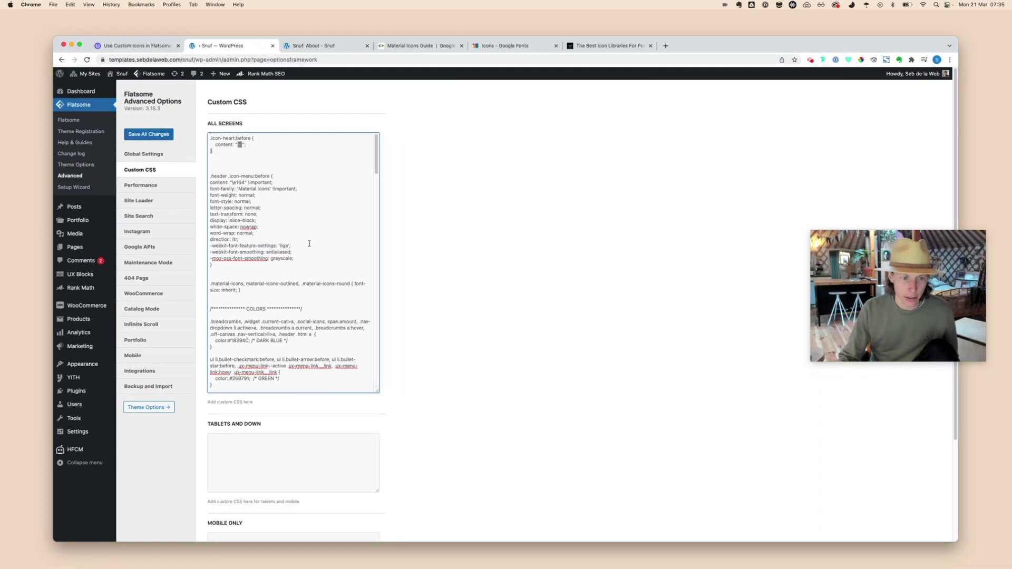
drag(309, 258, 204, 187)
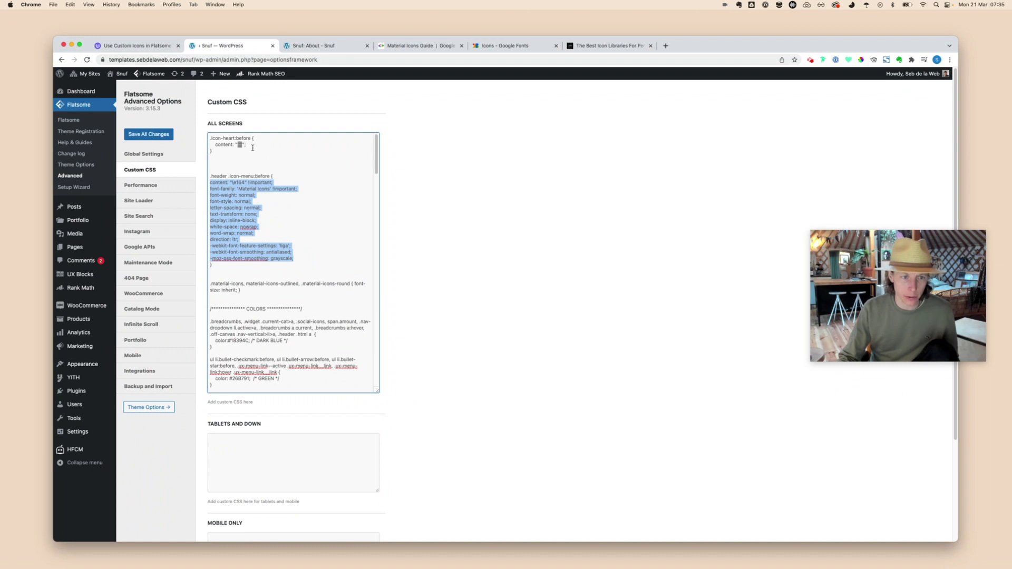
drag(247, 145, 216, 144)
key(super+v)
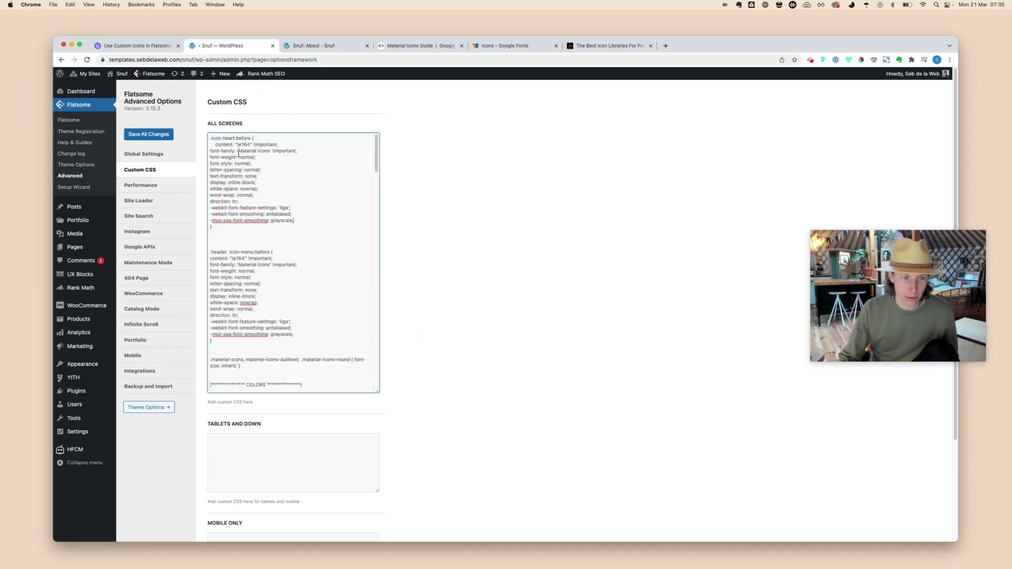
Save the custom CSS and reload the About page to check the new heart icon.
scroll(480, 348, down, 5)
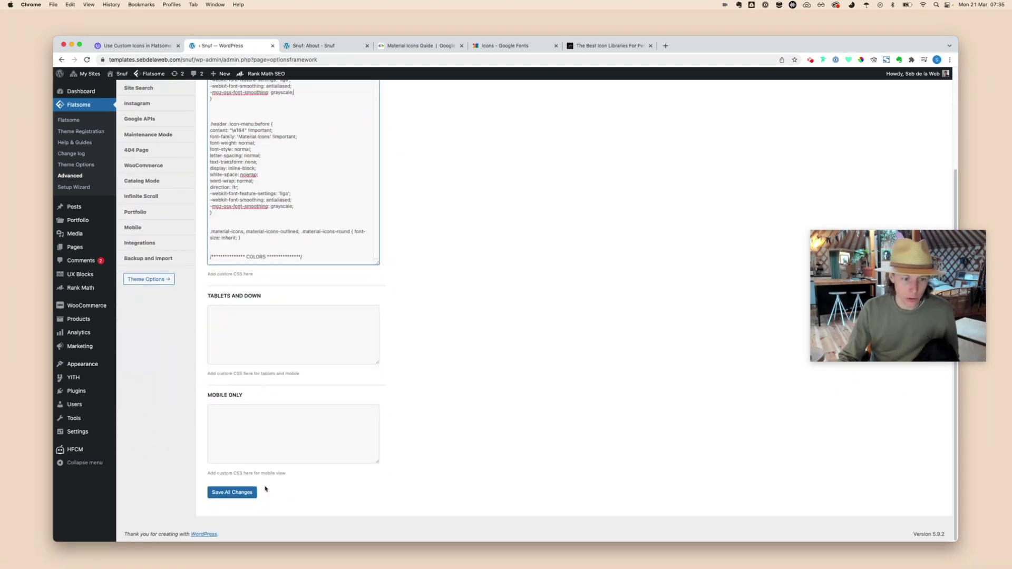
click(252, 492)
click(352, 46)
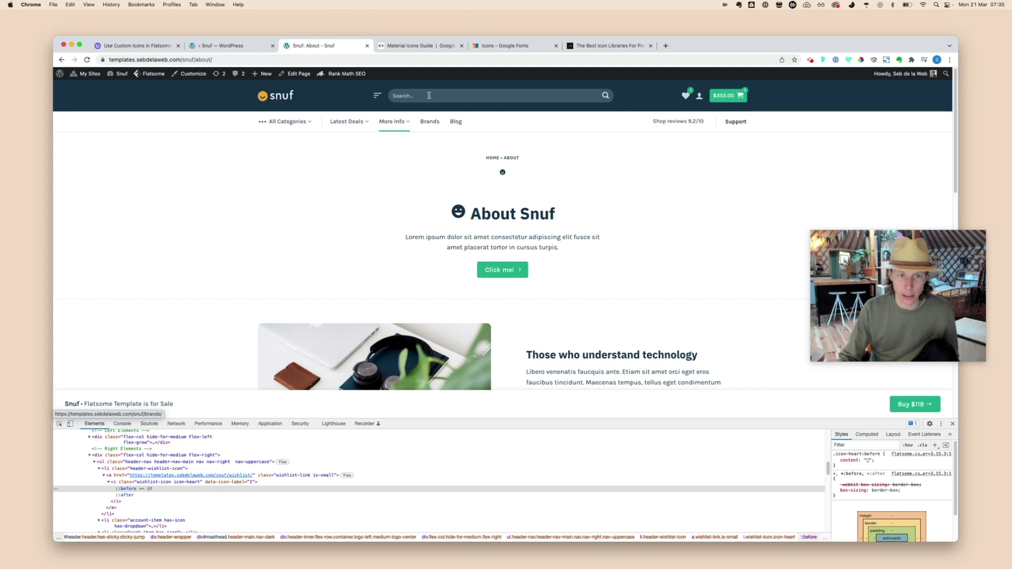
click(680, 123)
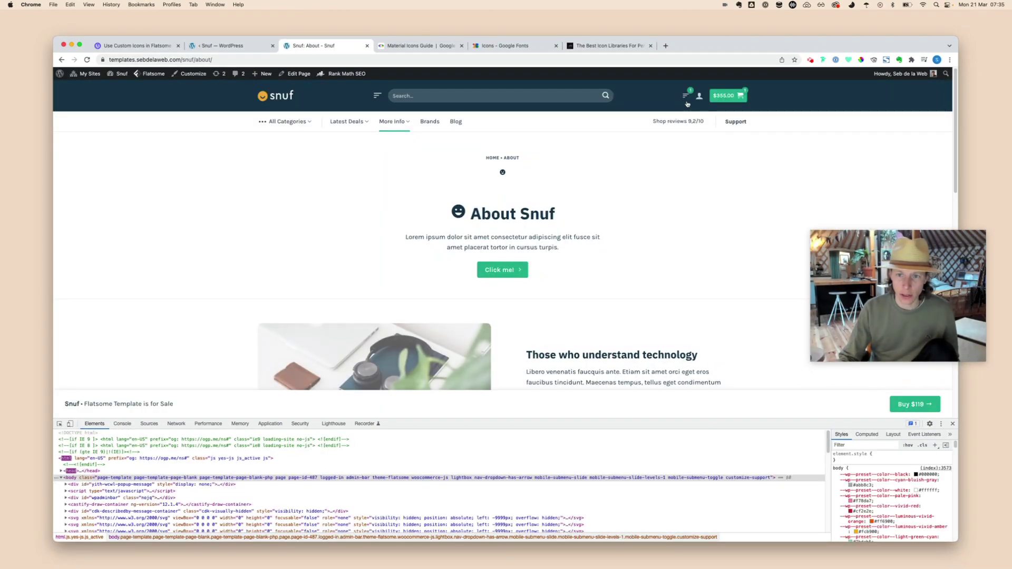
click(518, 48)
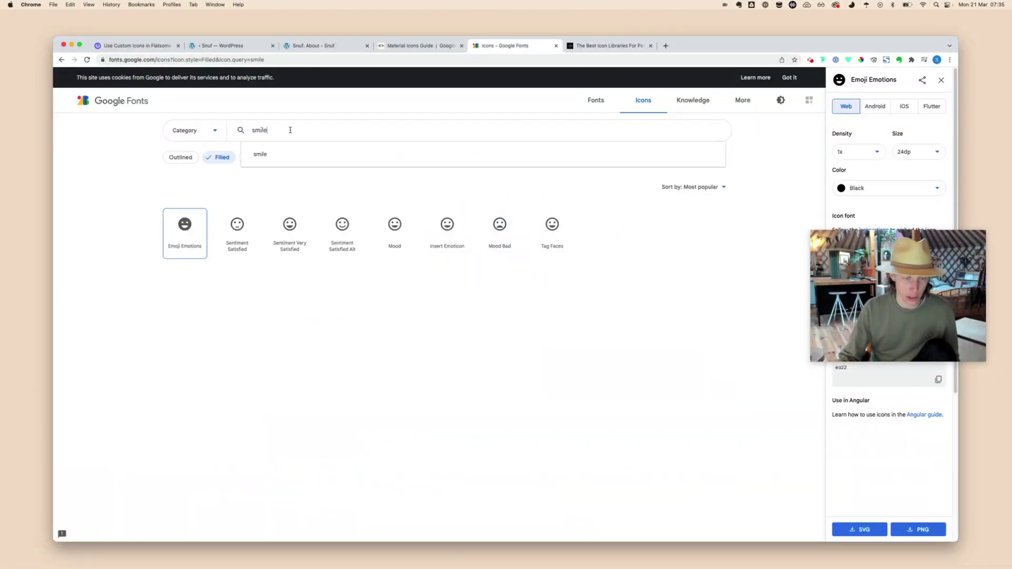
Search Google Fonts Icons for 'heart', pick Volunteer Activism and copy its code point e970.
double_click(287, 130)
text(heart)
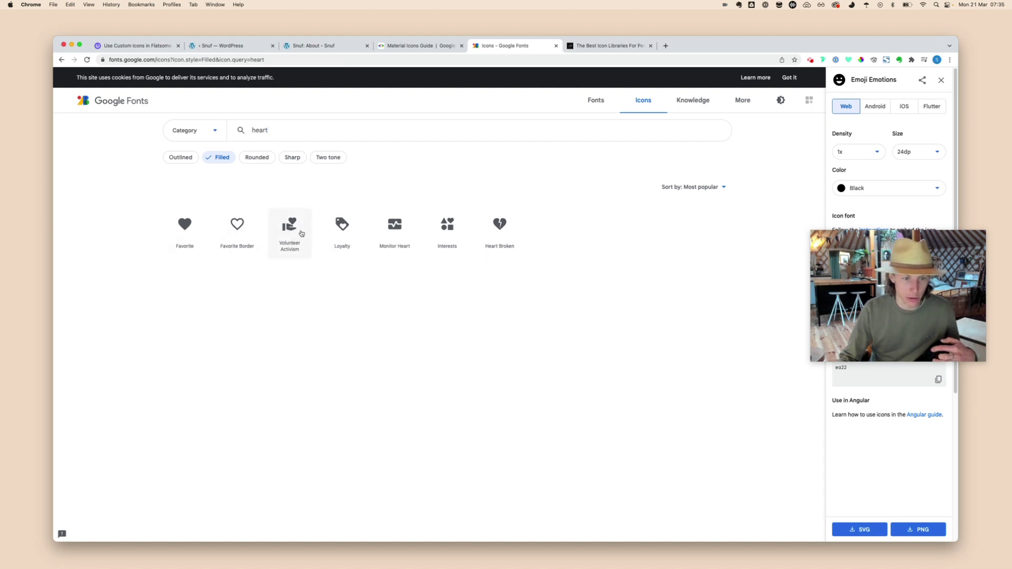
click(299, 232)
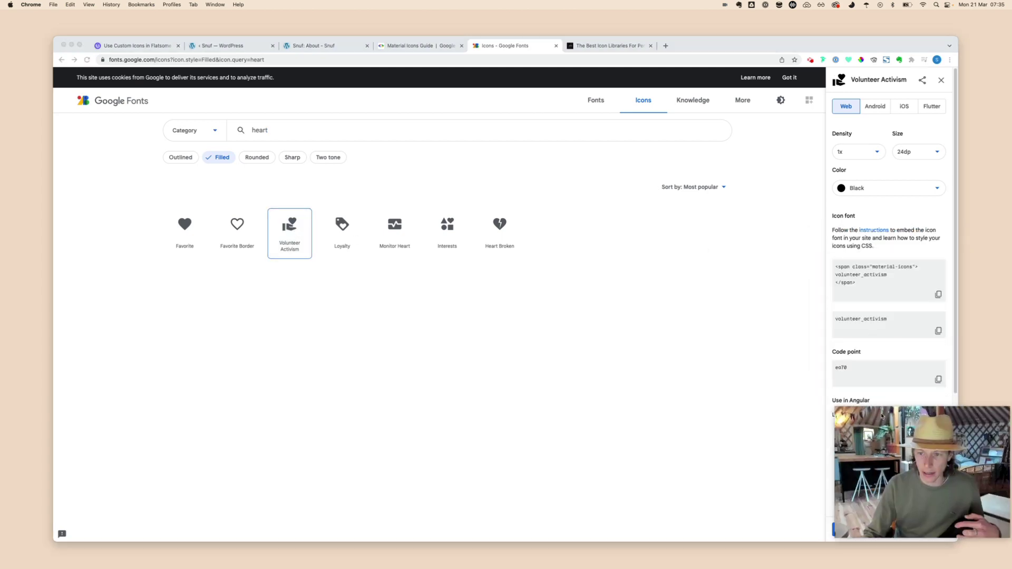
click(871, 286)
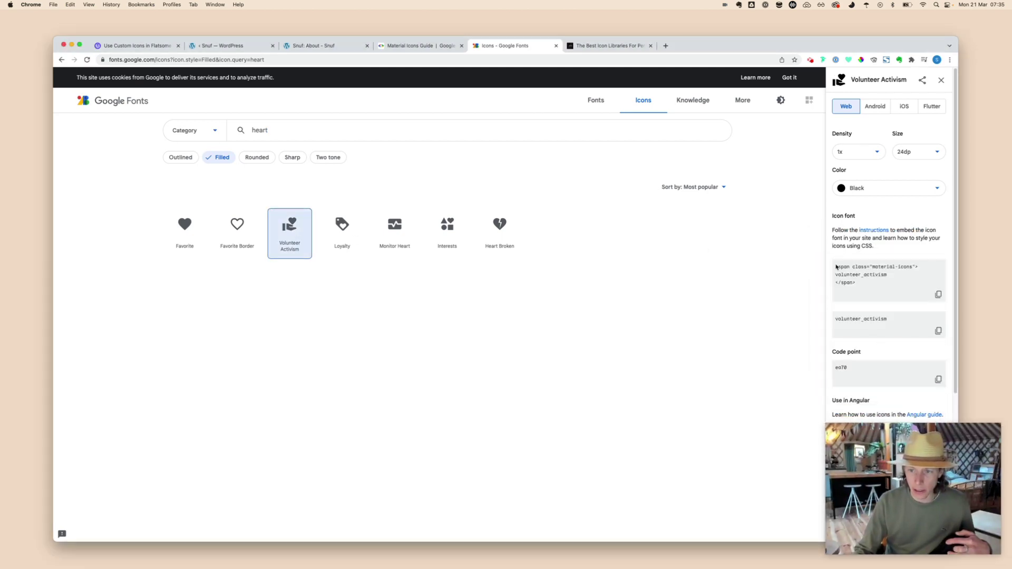
triple_click(858, 287)
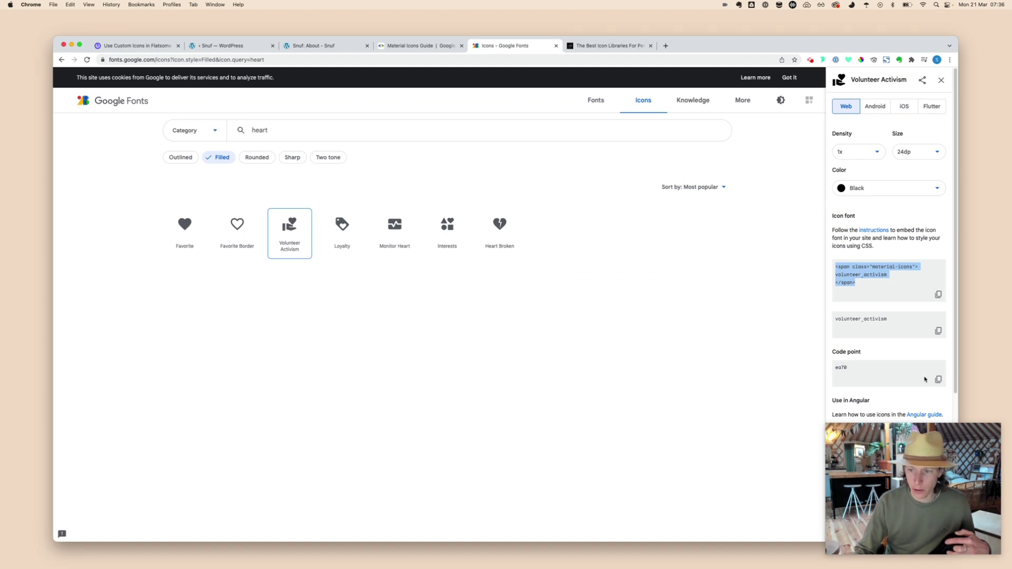
click(938, 381)
Save the Flatsome Custom CSS with the heart icon's new code point and open the Snuf About page.
click(224, 45)
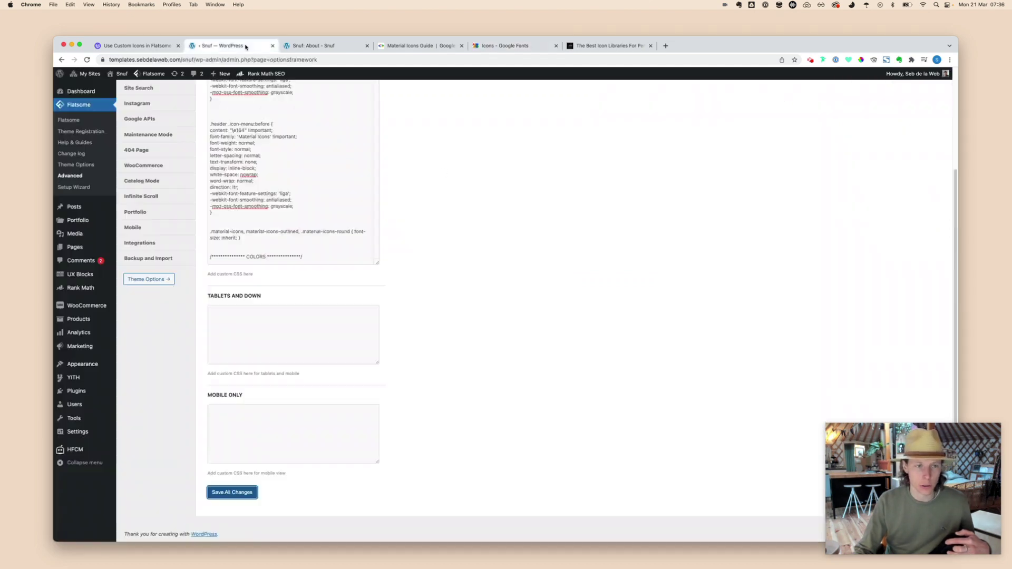
scroll(245, 254, up, 5)
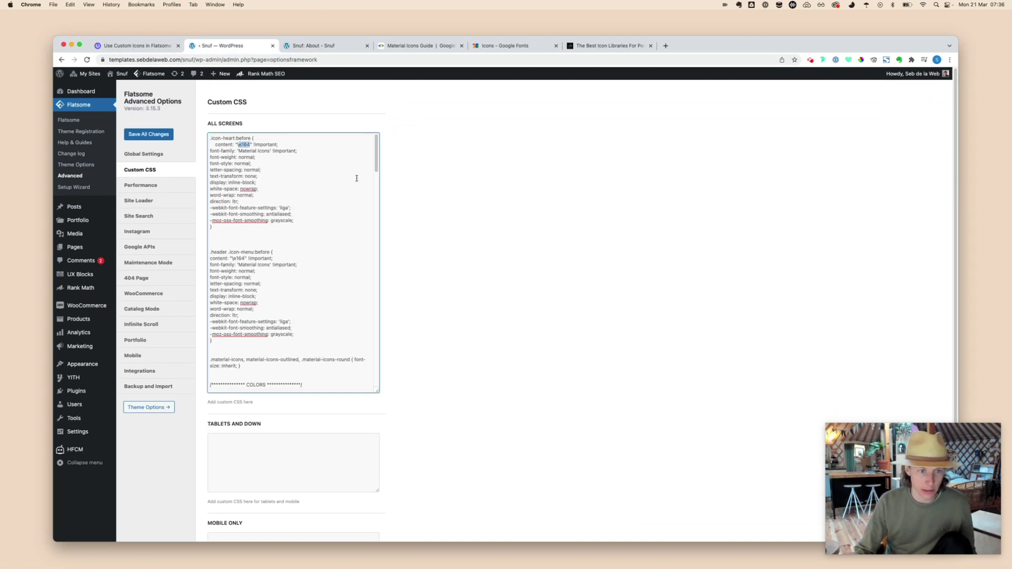
scroll(444, 282, down, 5)
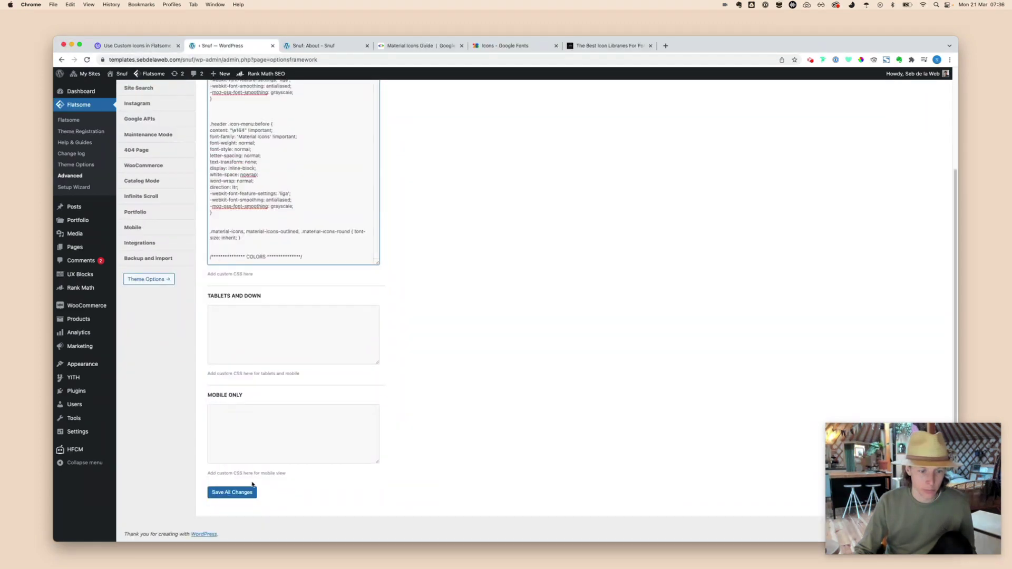
click(227, 494)
click(322, 45)
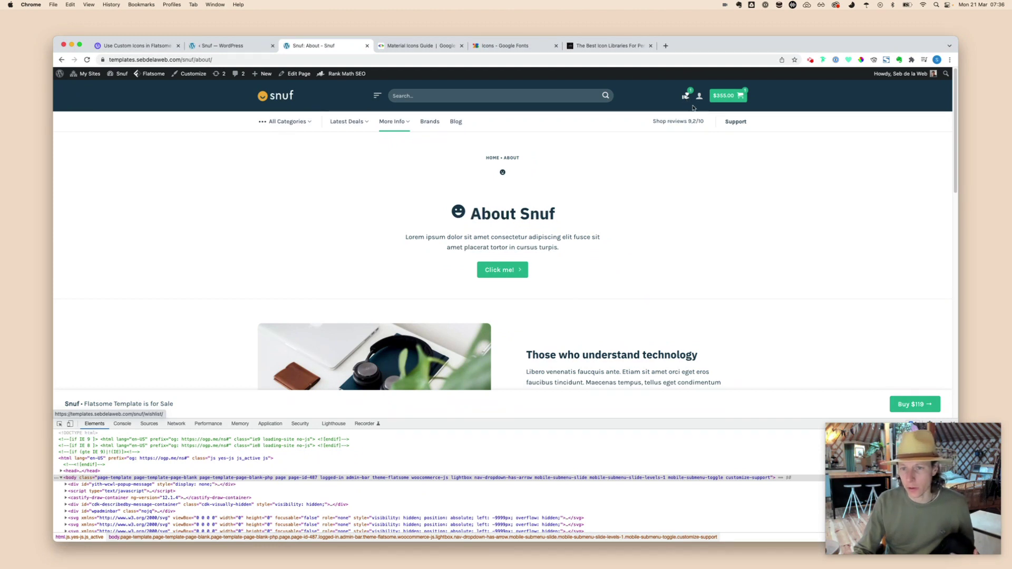
Inspect the header account icon and select its icon-user ::before pseudo-element in DevTools.
mouse_move(701, 105)
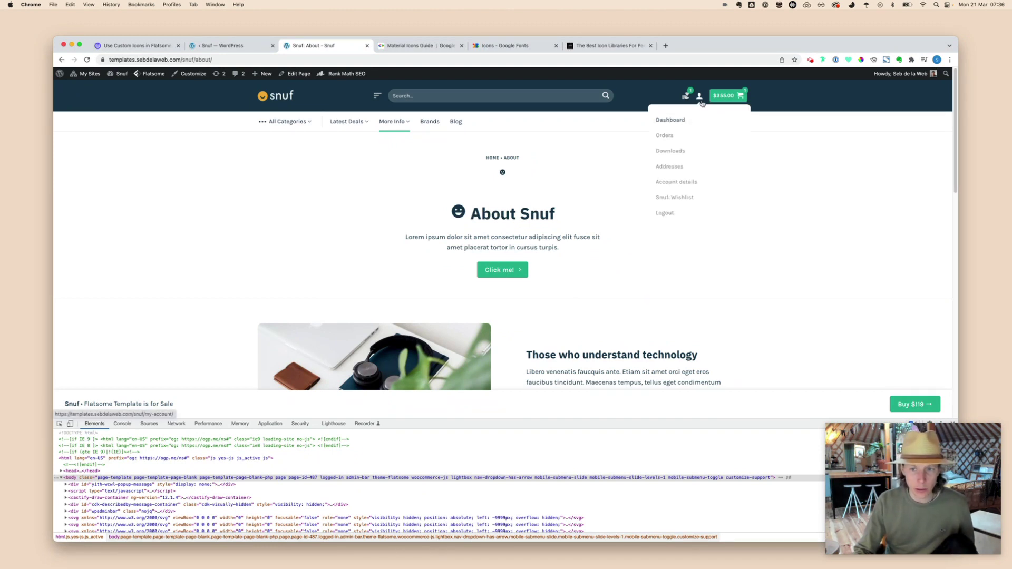
right_click(699, 99)
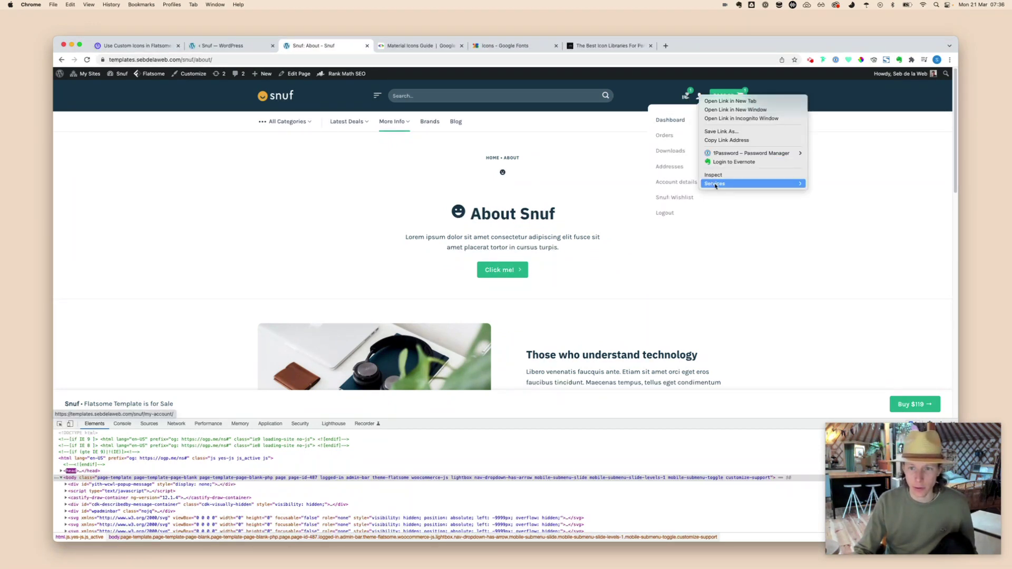
click(717, 175)
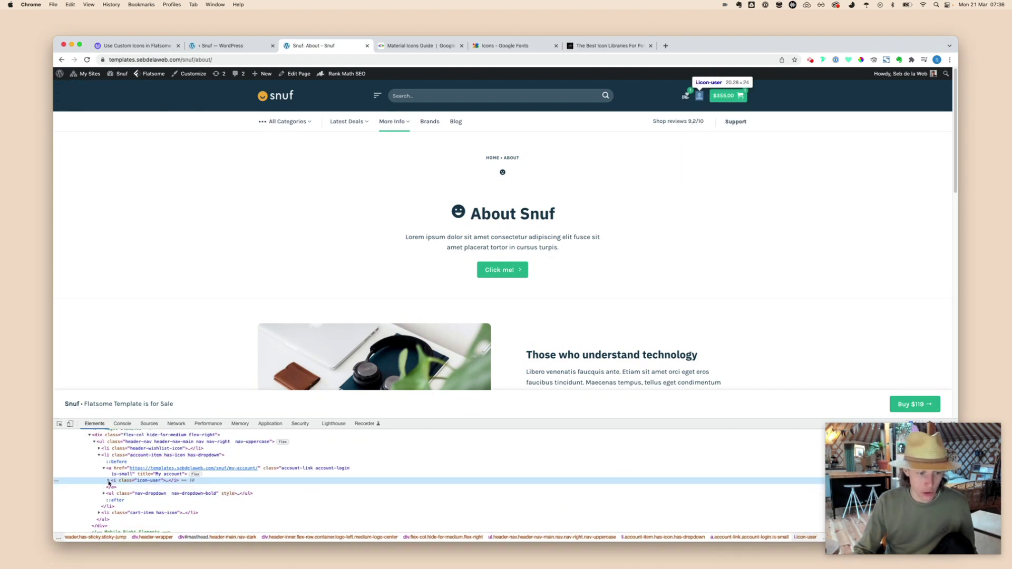
click(109, 481)
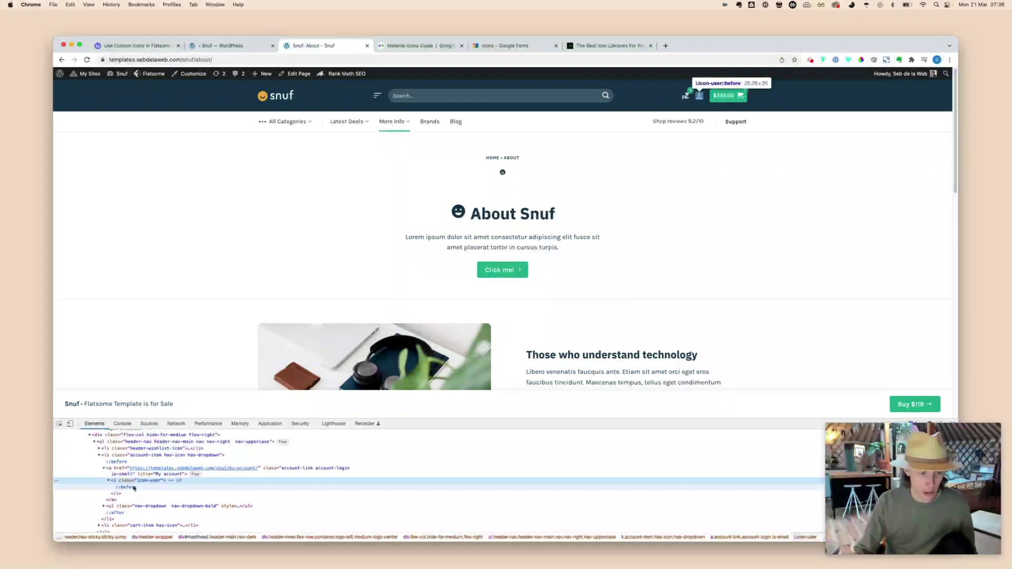
click(134, 487)
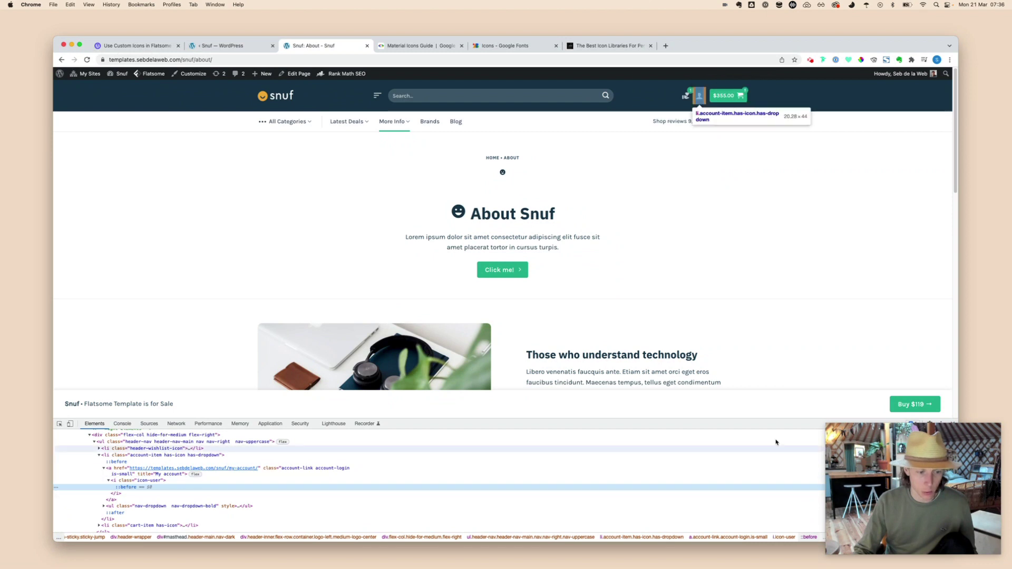
mouse_move(870, 445)
drag(871, 445, 857, 297)
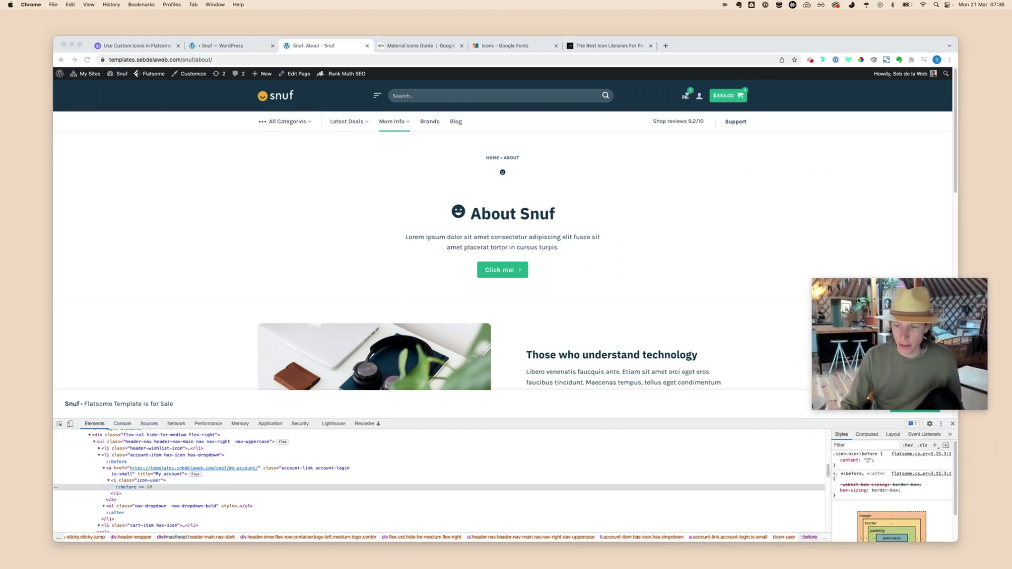
Toggle the icon's content rule, reload the About page and re-inspect the account icon's ::before.
click(839, 466)
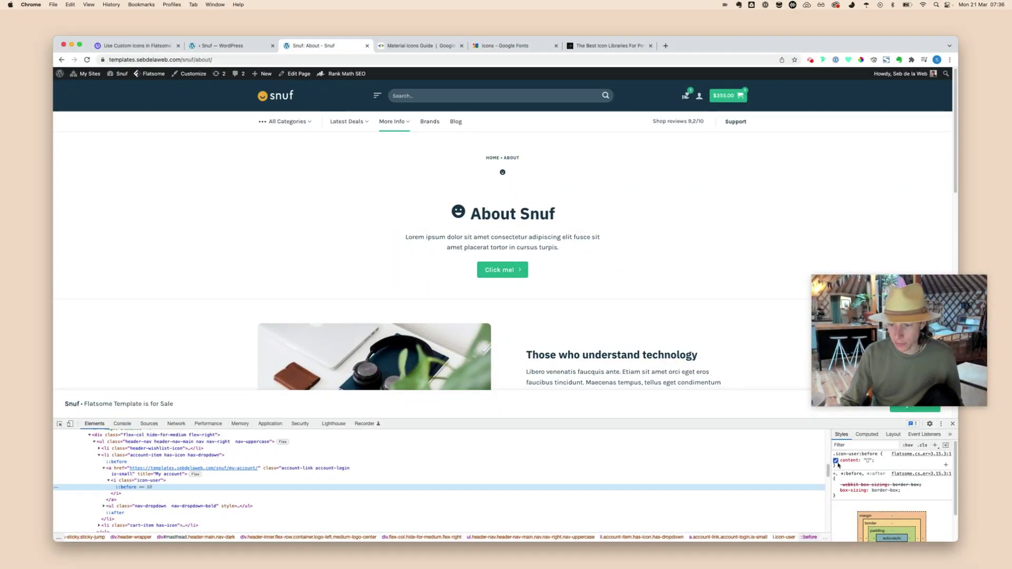
click(836, 461)
key(super+r)
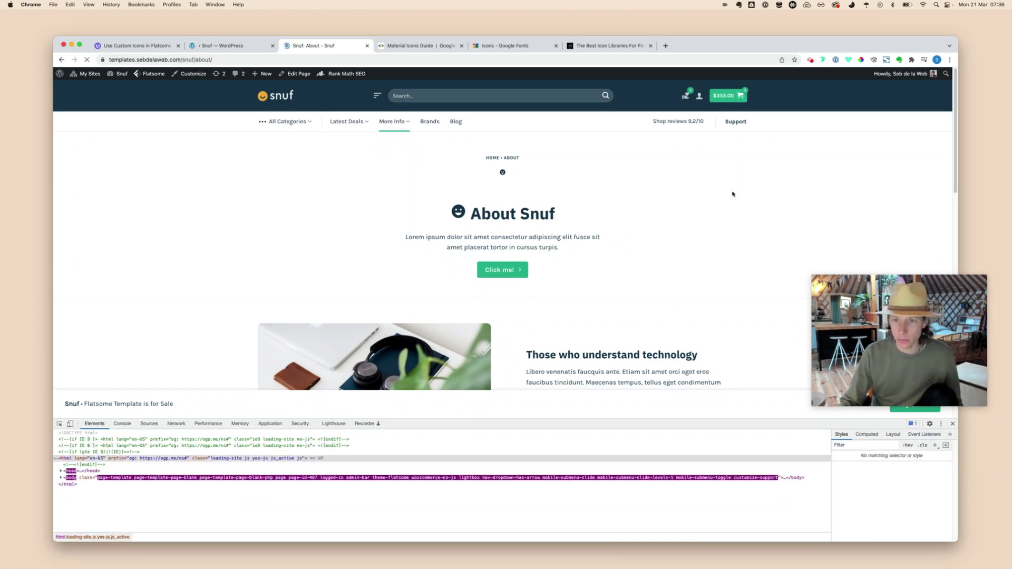
right_click(700, 96)
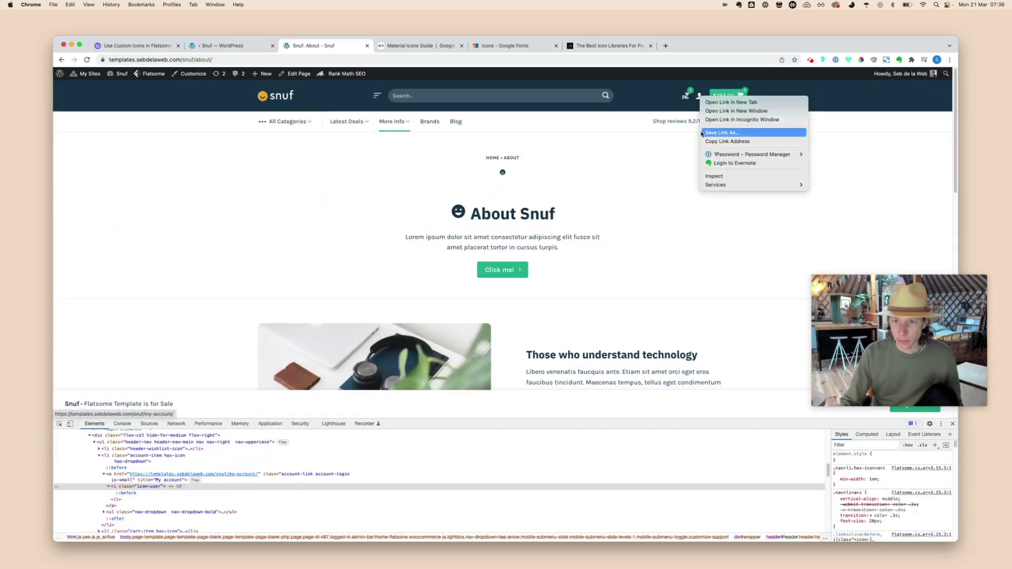
click(713, 180)
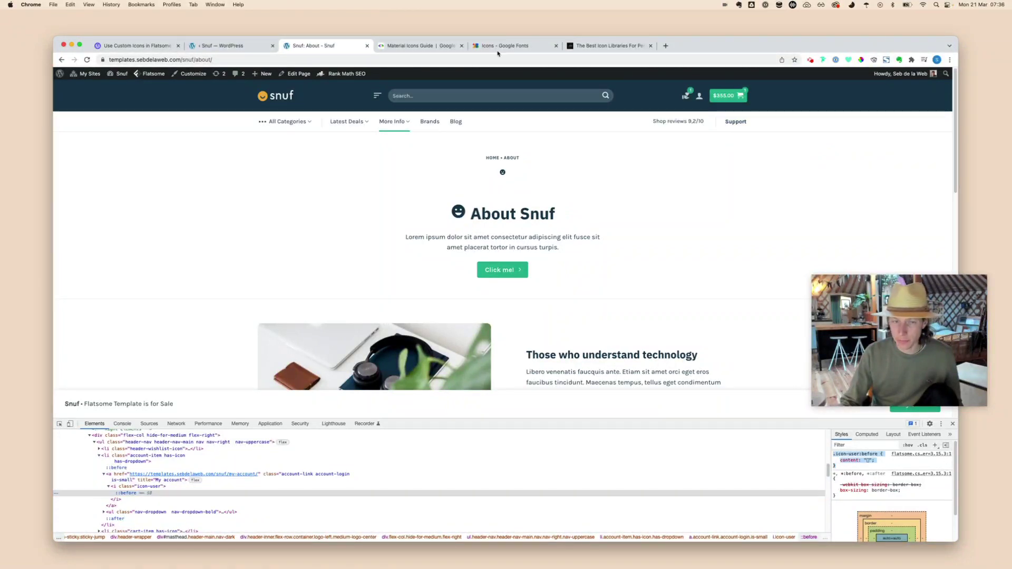
Insert an .icon-user:before rule above .icon-heart and give it the heart rule's Material Icons font declarations.
click(213, 48)
scroll(265, 104, up, 5)
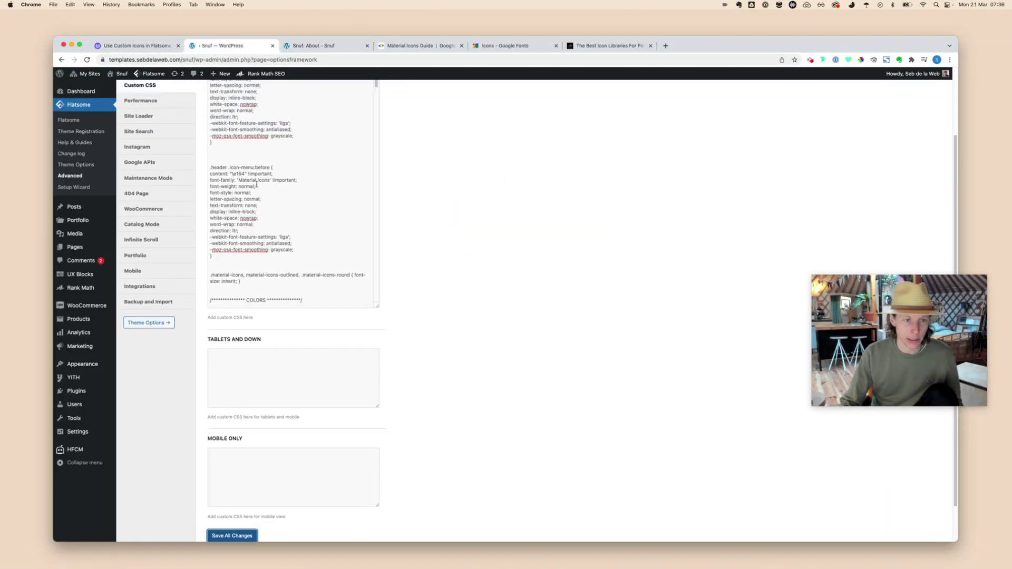
click(210, 138)
key(Return)
key(Return)
key(Return)
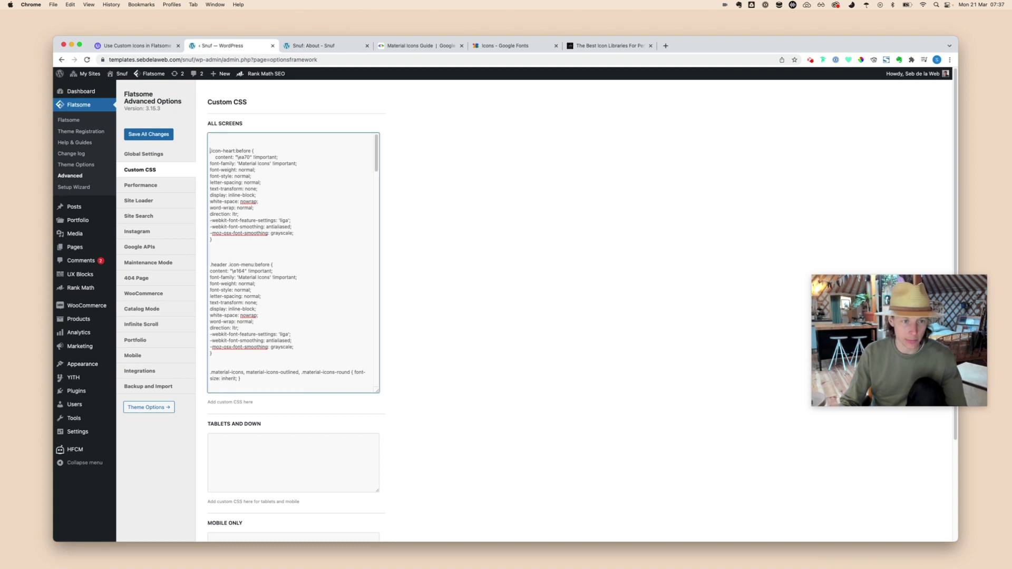
key(super+v)
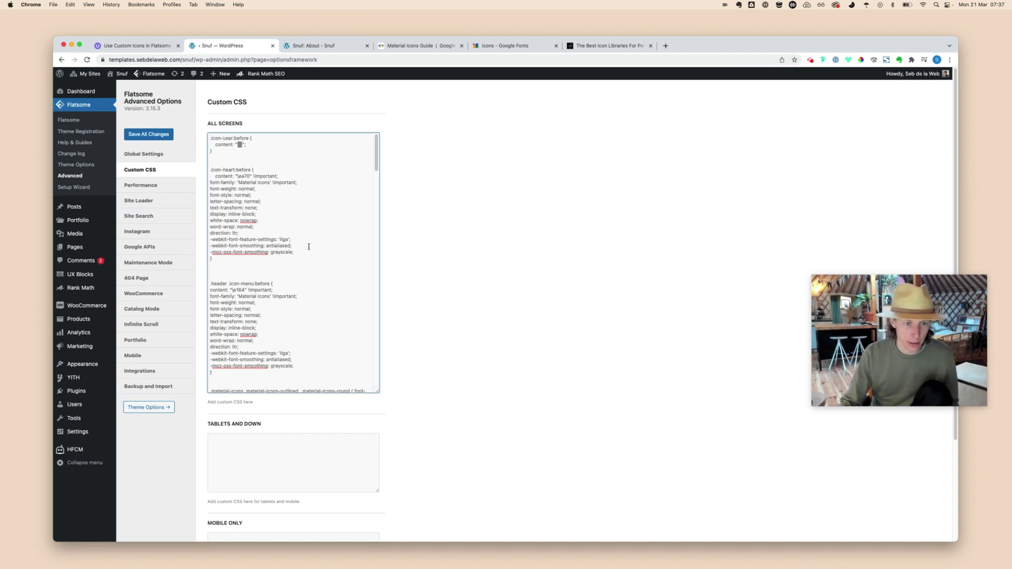
drag(310, 253, 210, 176)
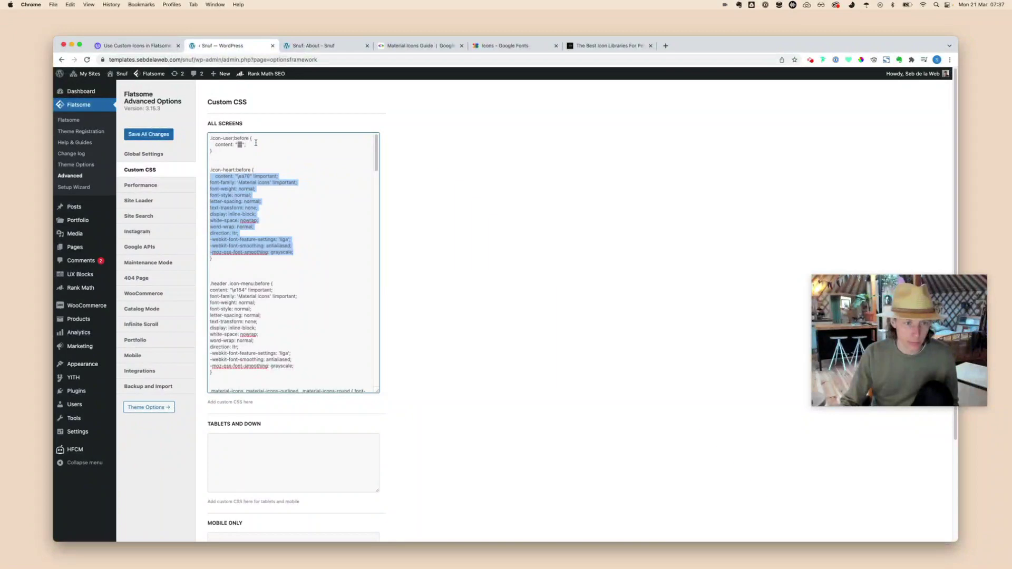
drag(246, 144, 211, 134)
key(super+v)
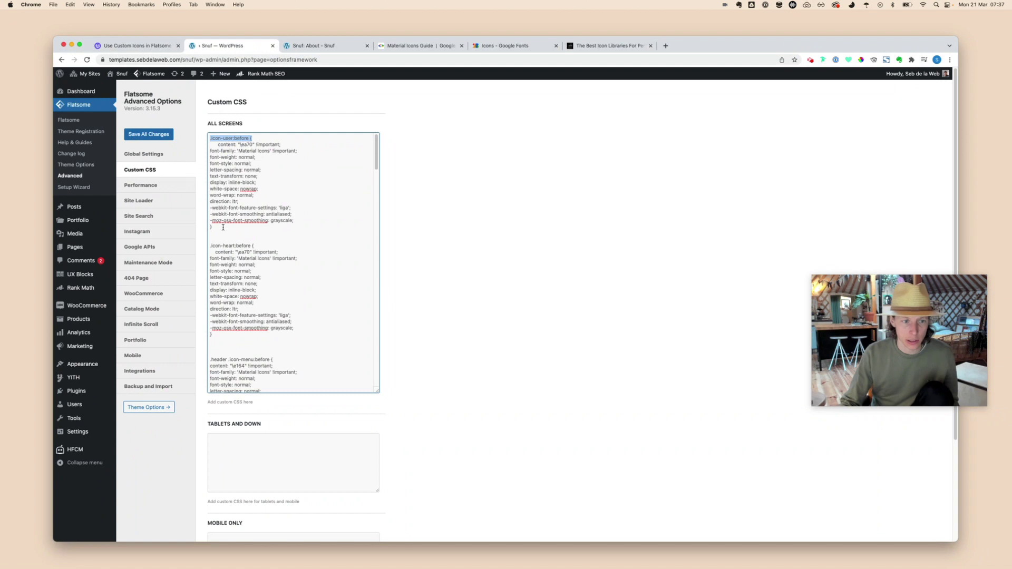
drag(294, 221, 213, 145)
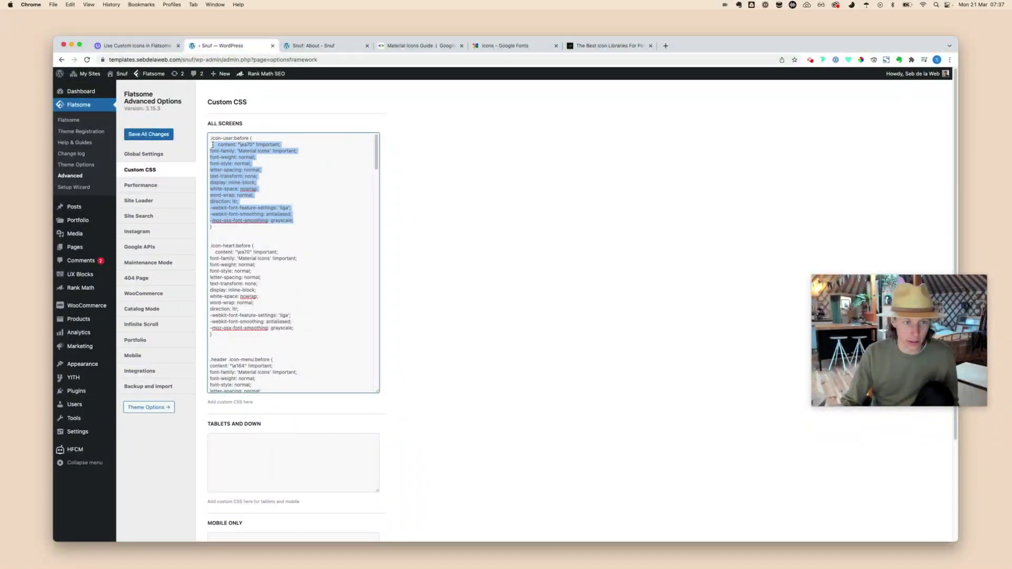
click(503, 46)
Search Google Fonts for 'user', open Account Circle and get its code point e853.
double_click(346, 128)
text(user)
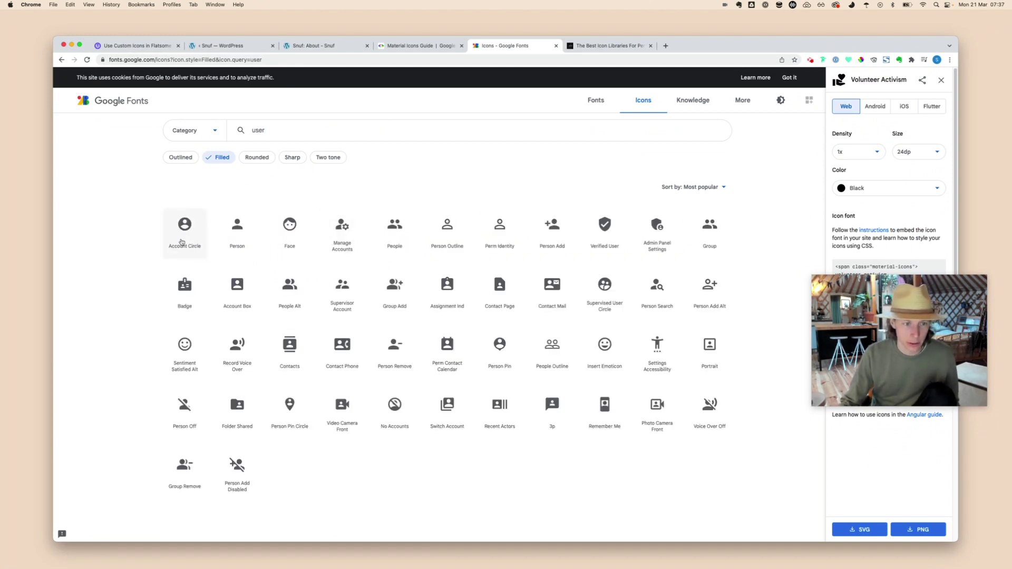
click(184, 232)
drag(901, 289, 900, 453)
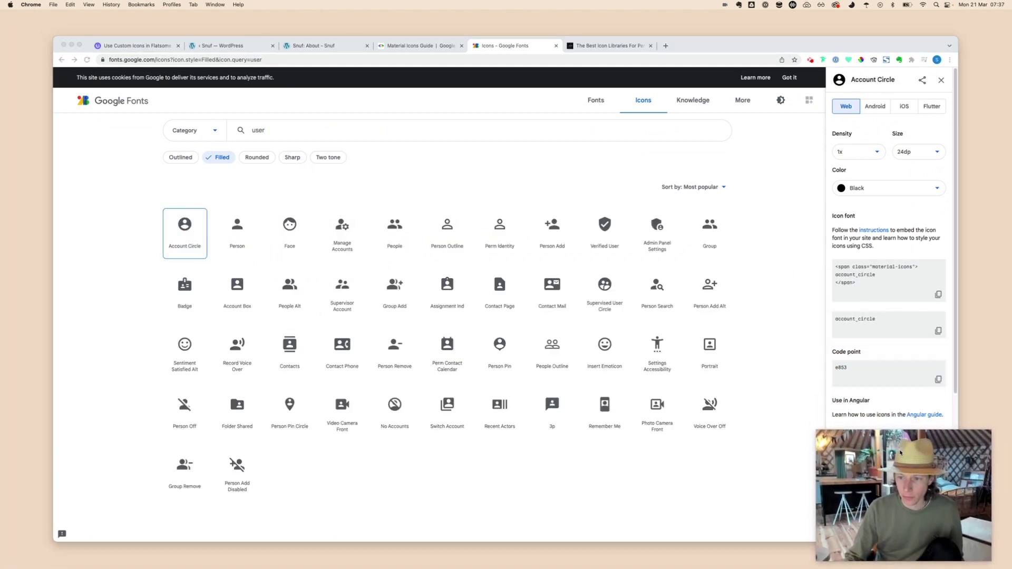
click(872, 376)
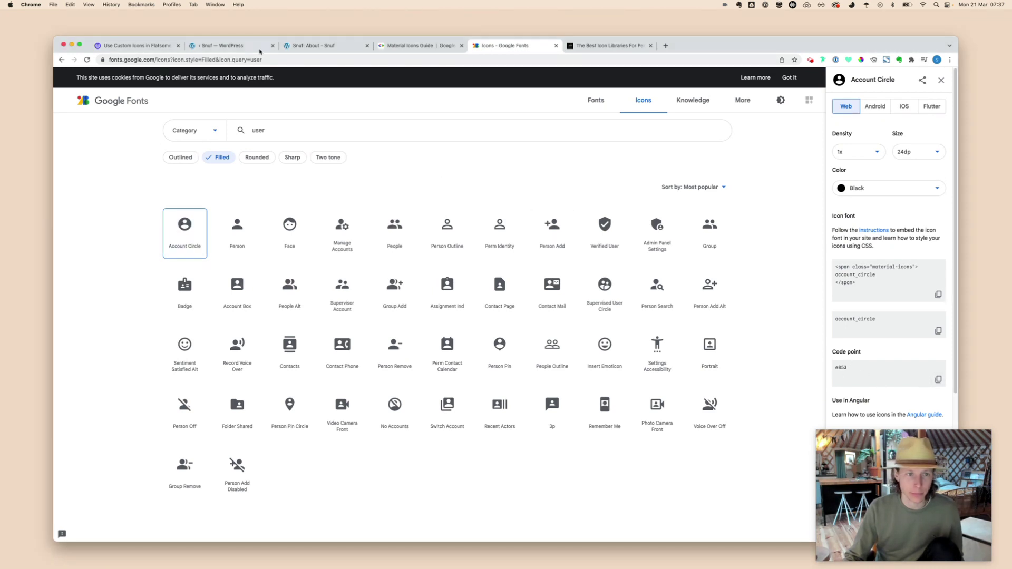
click(296, 46)
click(232, 45)
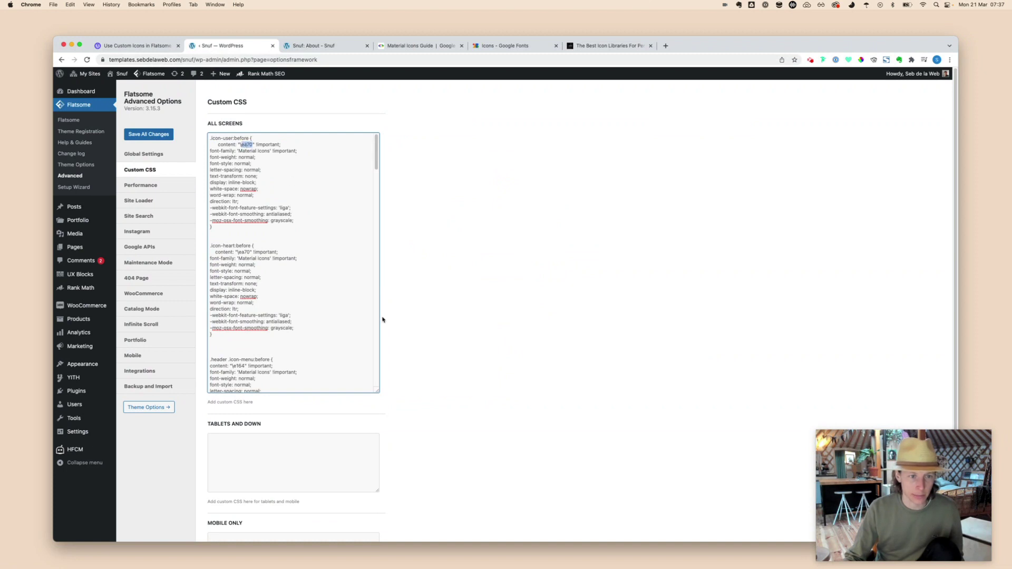
Paste the e853 code point into the .icon-user rule and save the Custom CSS.
key(super+v)
scroll(455, 337, down, 3)
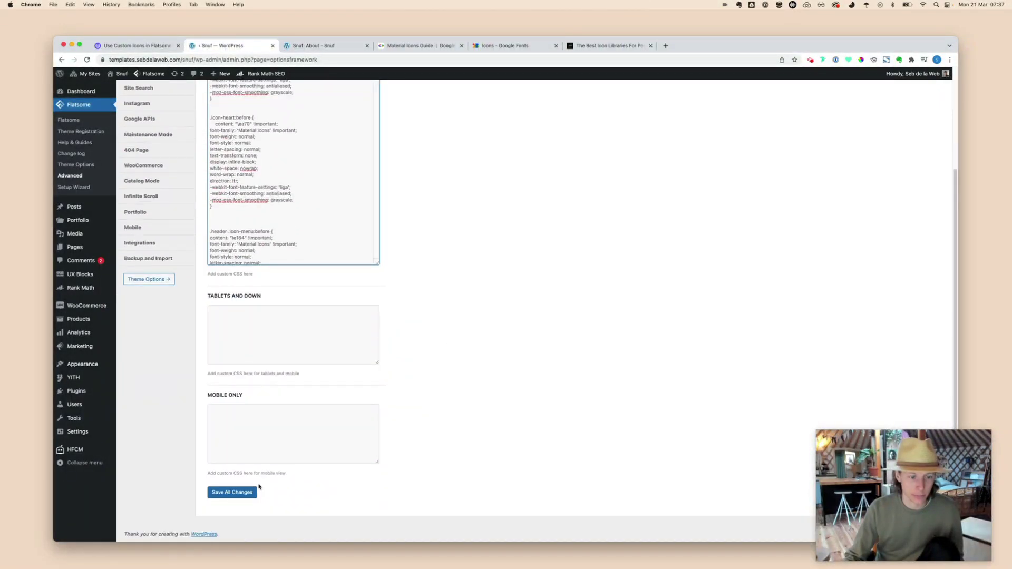
click(246, 492)
Reload the About page to check the icon, then go to the Snuf home page and close DevTools.
click(337, 46)
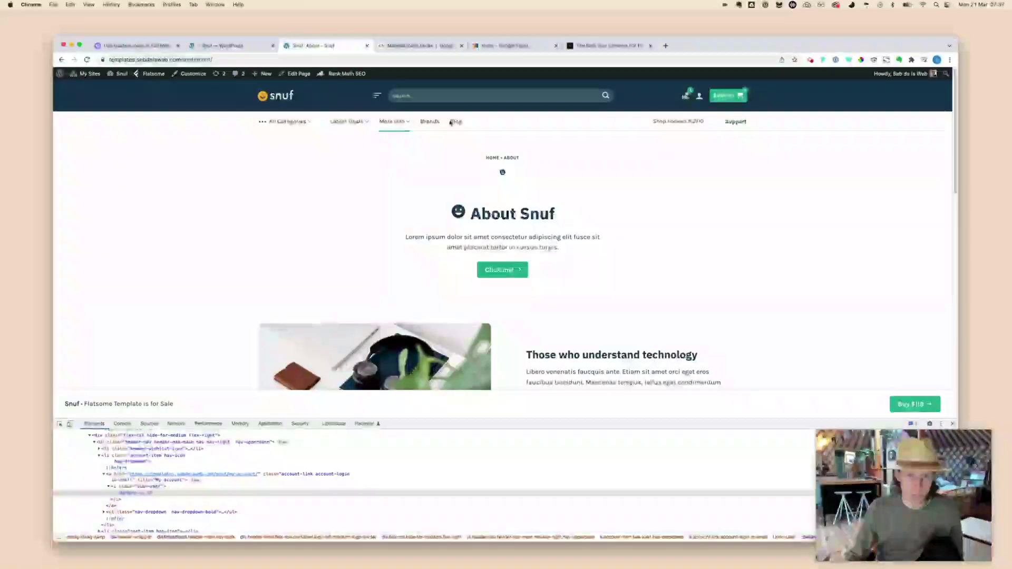
key(super+r)
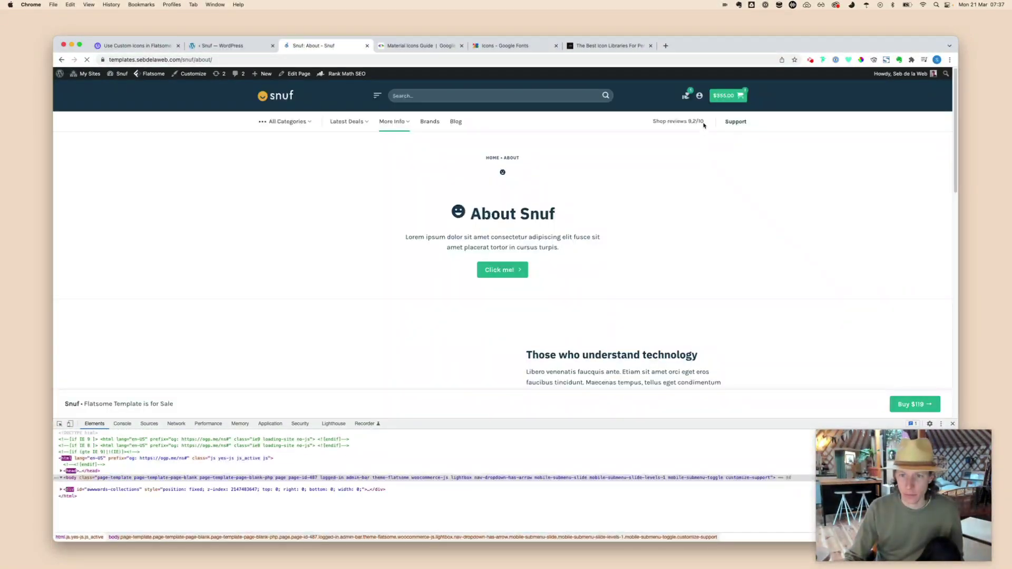
mouse_move(695, 100)
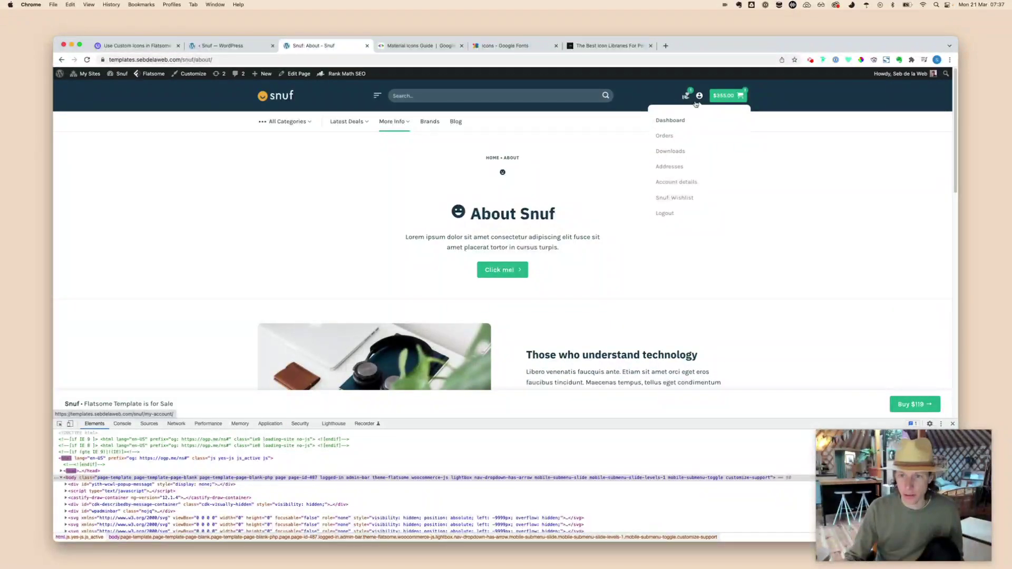
key(super+r)
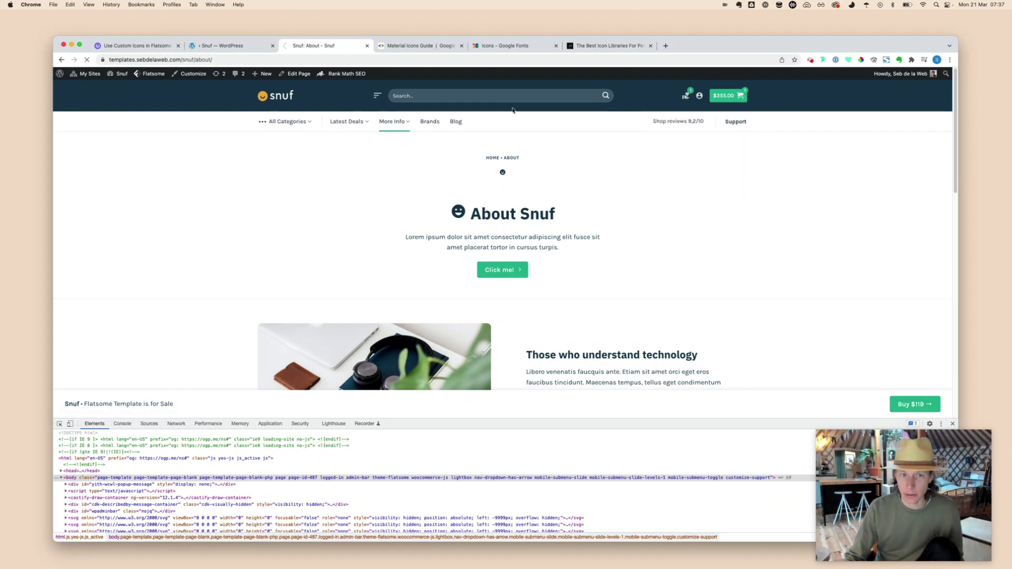
click(686, 97)
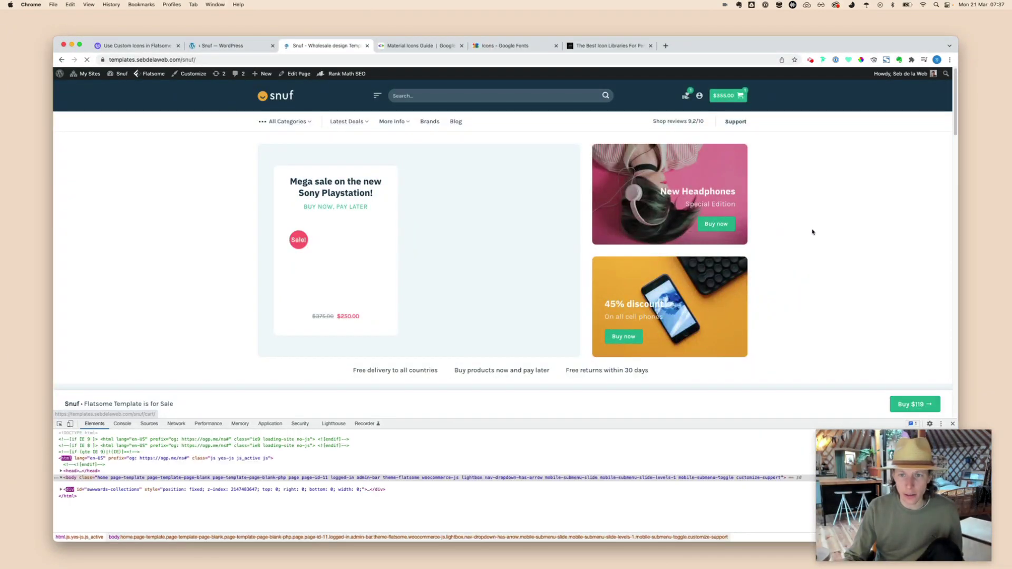
scroll(843, 322, down, 2)
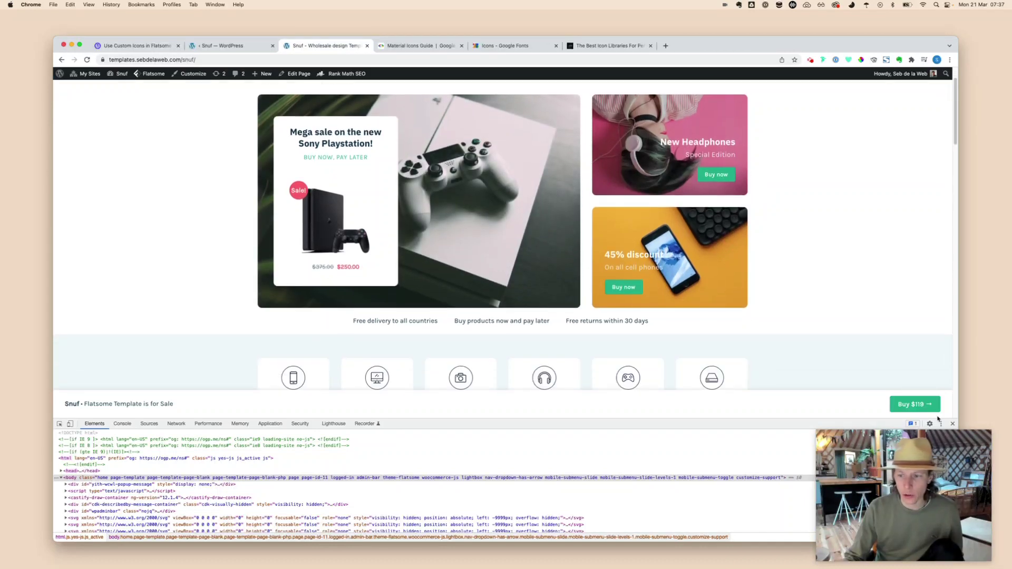
click(952, 425)
scroll(896, 369, up, 2)
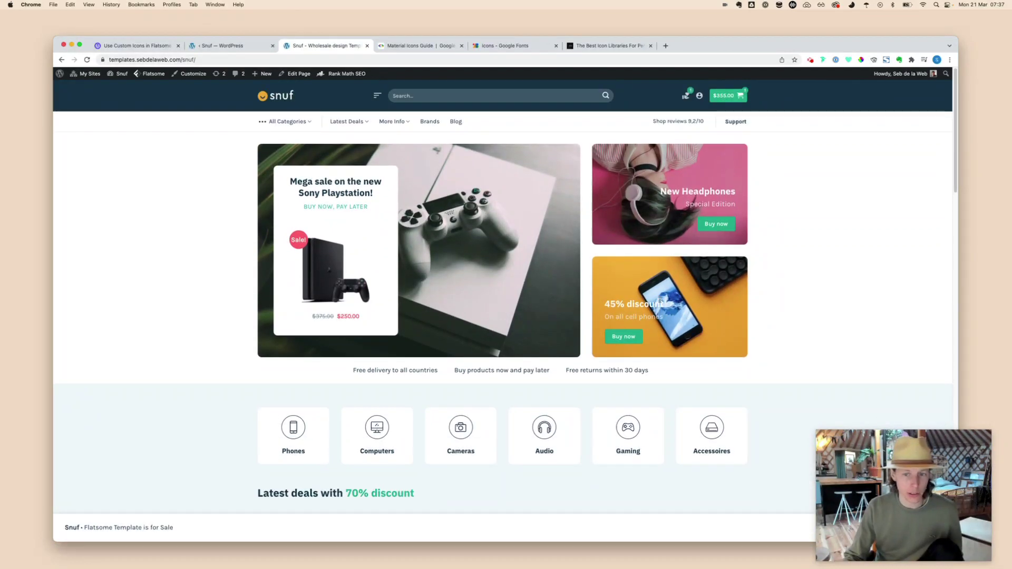
mouse_move(296, 76)
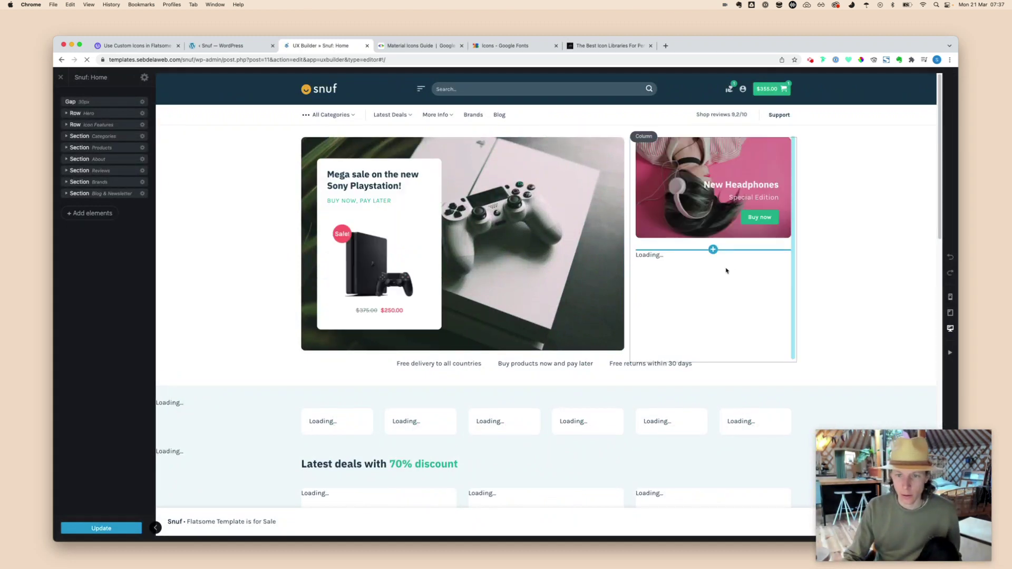
Set the New Headphones Buy now button's icon to Phone, apply it and update the Home page.
click(762, 221)
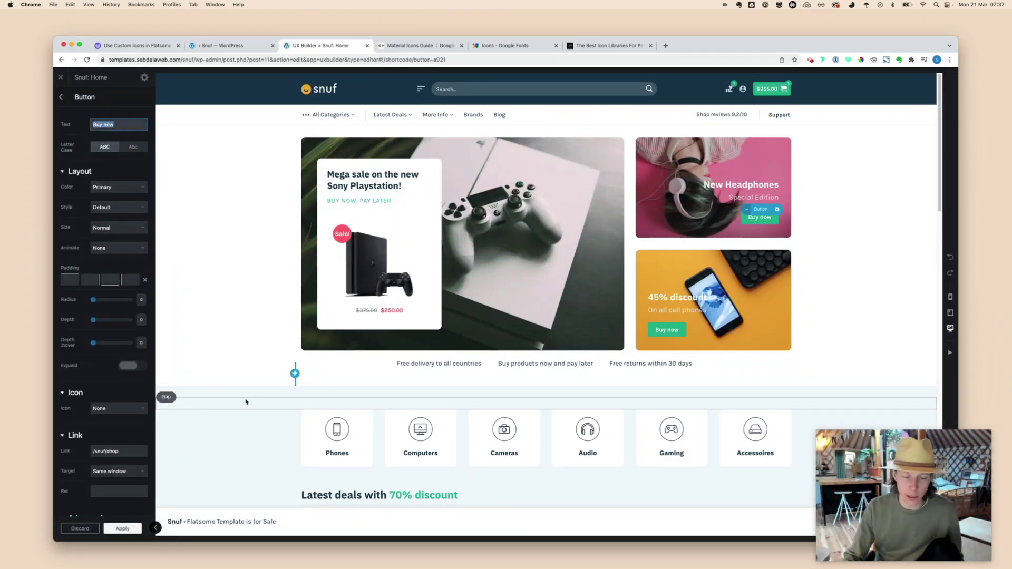
scroll(117, 413, down, 3)
click(123, 347)
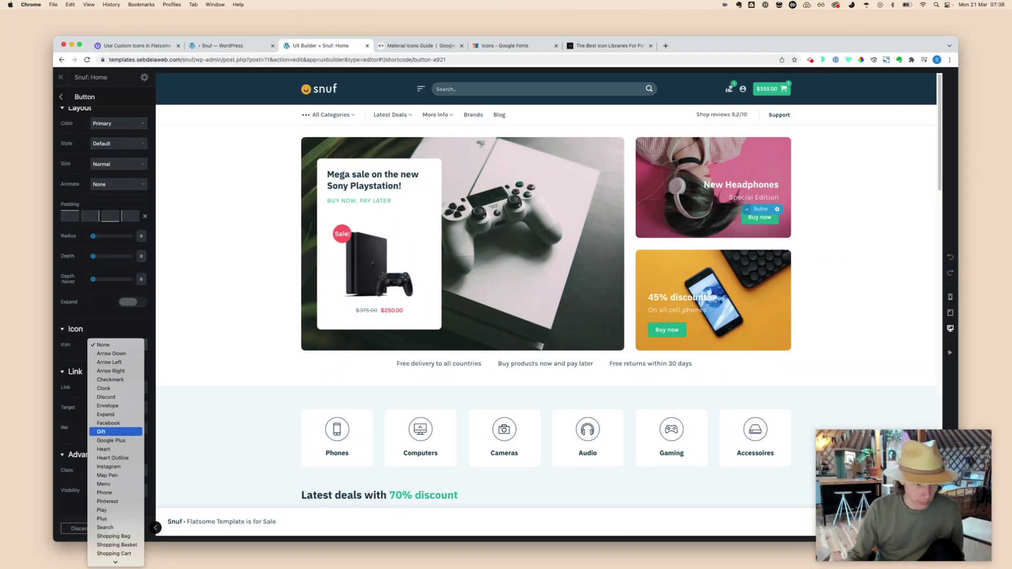
click(89, 375)
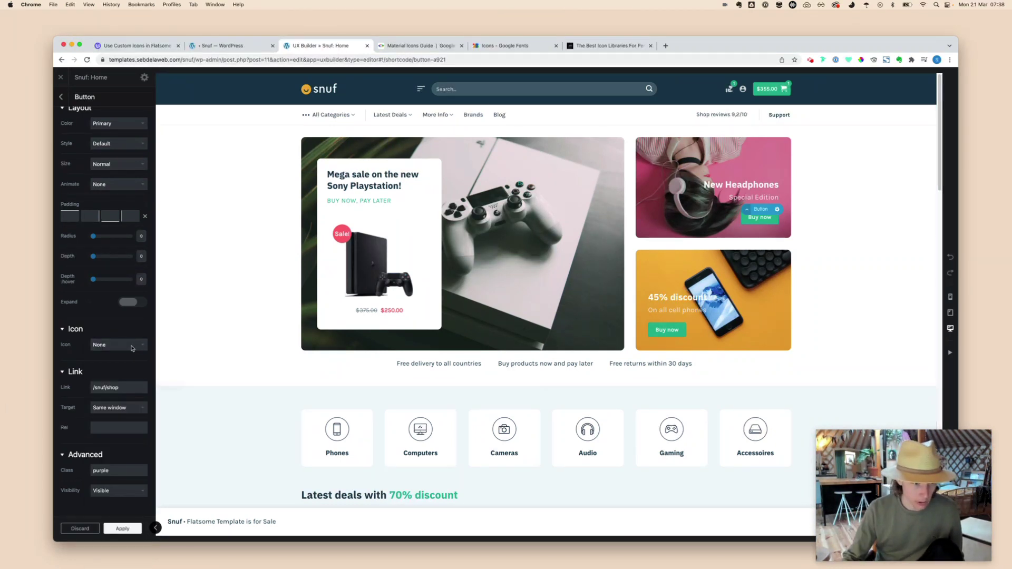
click(132, 347)
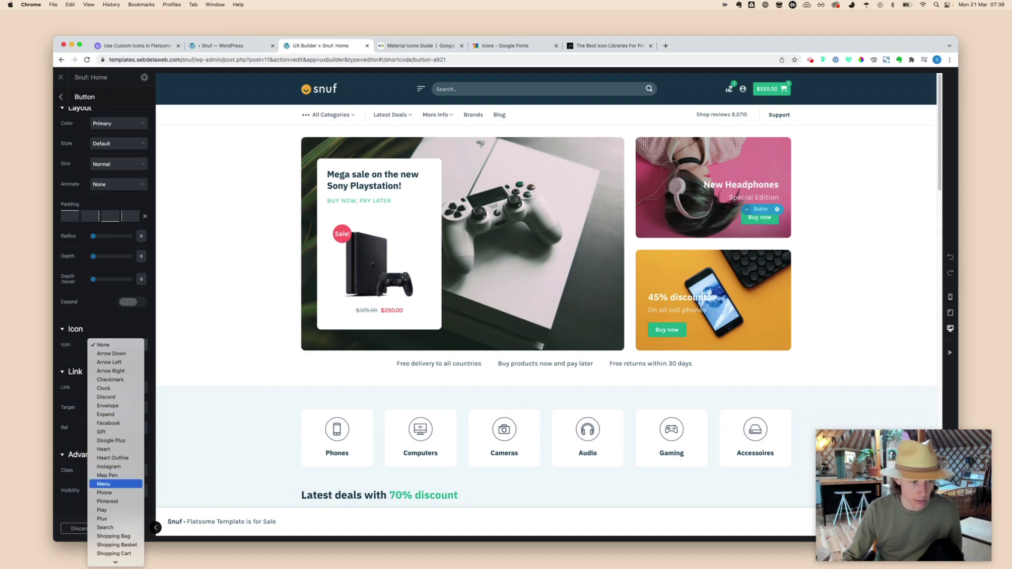
click(105, 492)
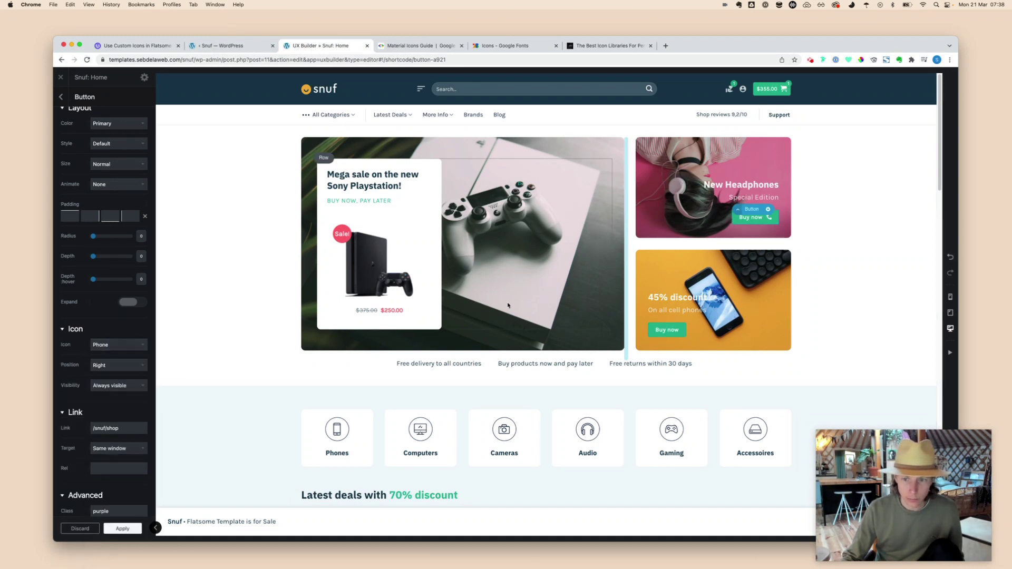
click(122, 529)
click(114, 529)
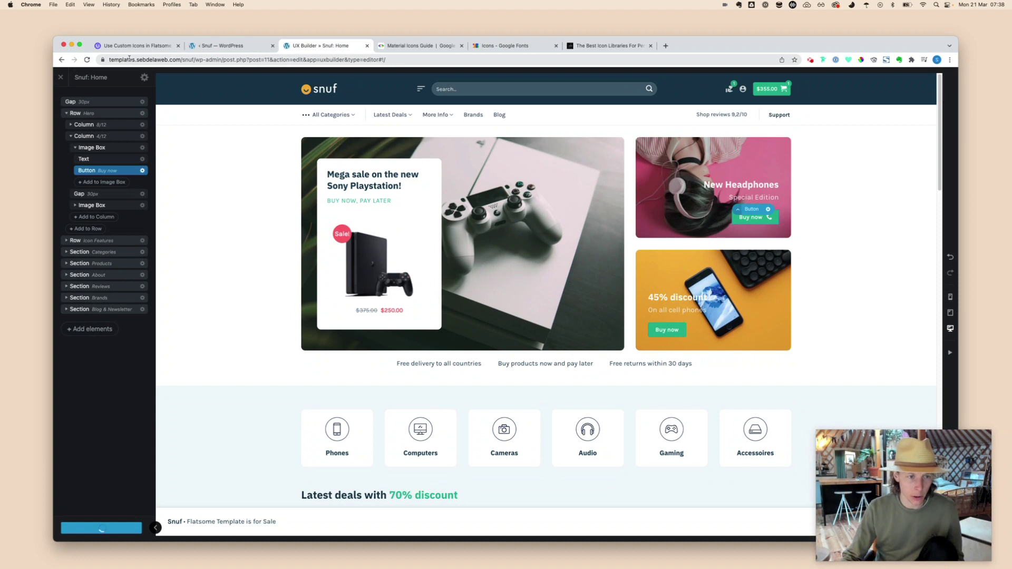
key(super+t)
Load the storefront and inspect the Buy now button's icon to reveal its .icon-phone:before content rule.
click(457, 260)
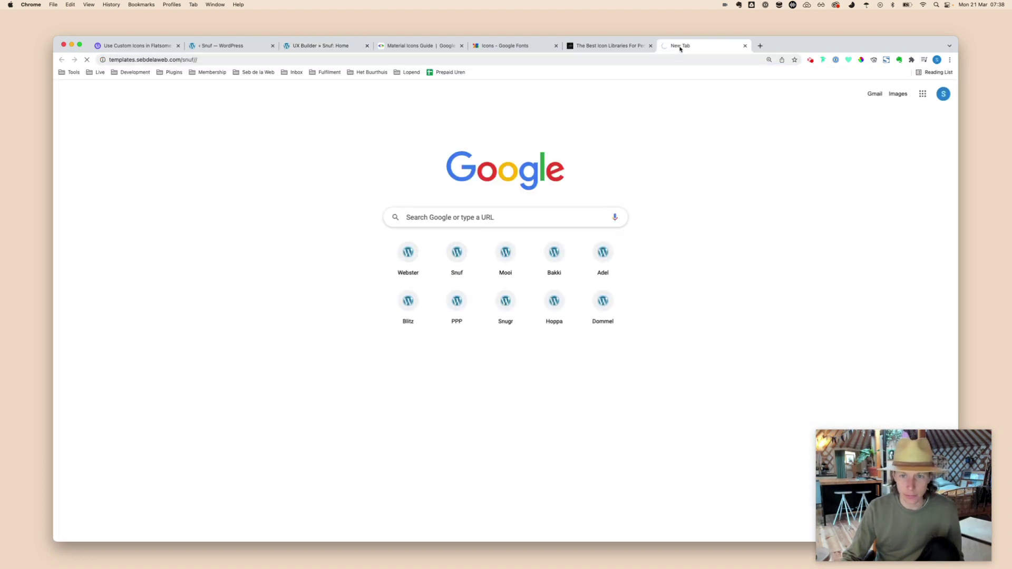
drag(680, 49, 402, 55)
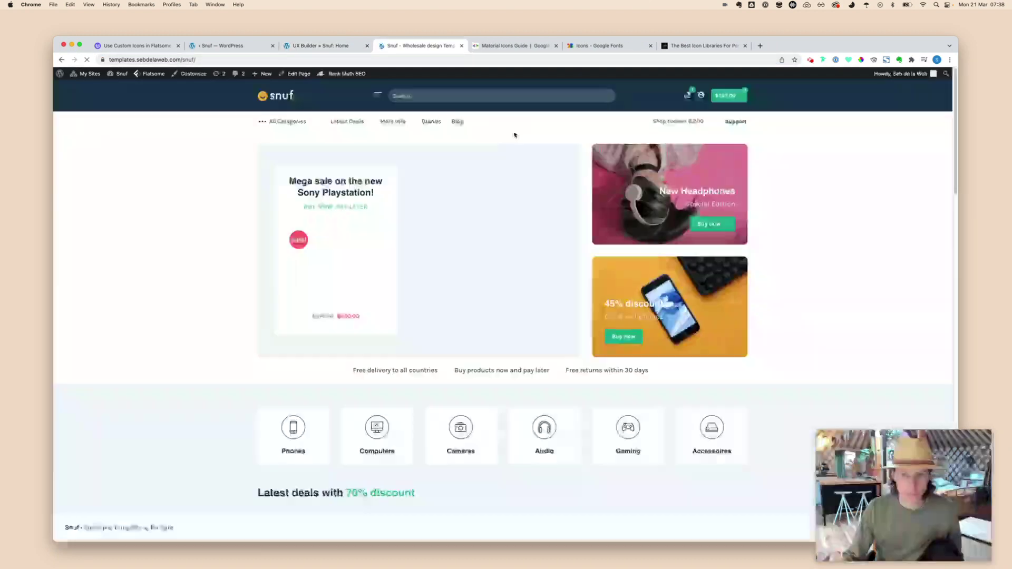
right_click(726, 222)
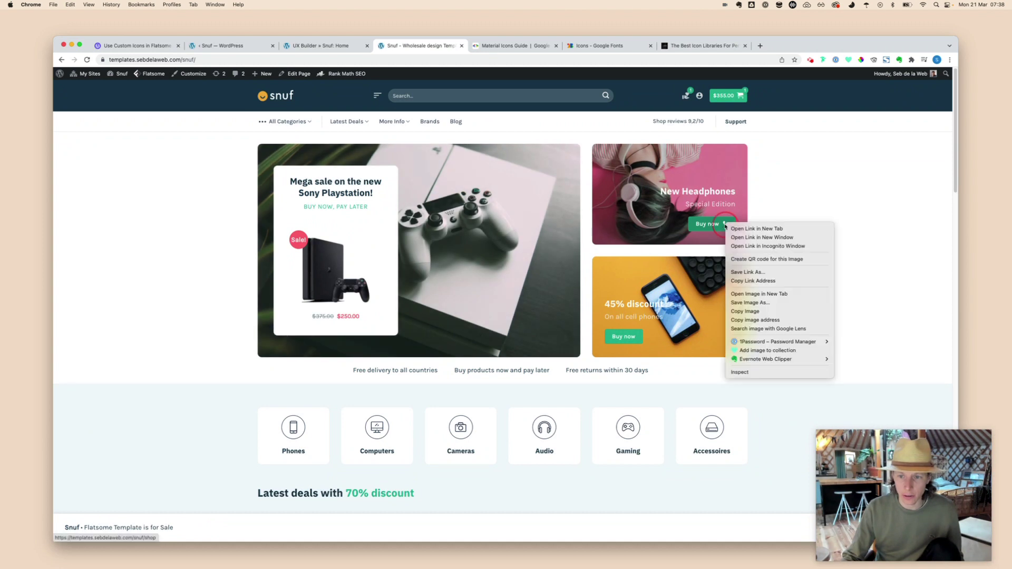
click(745, 373)
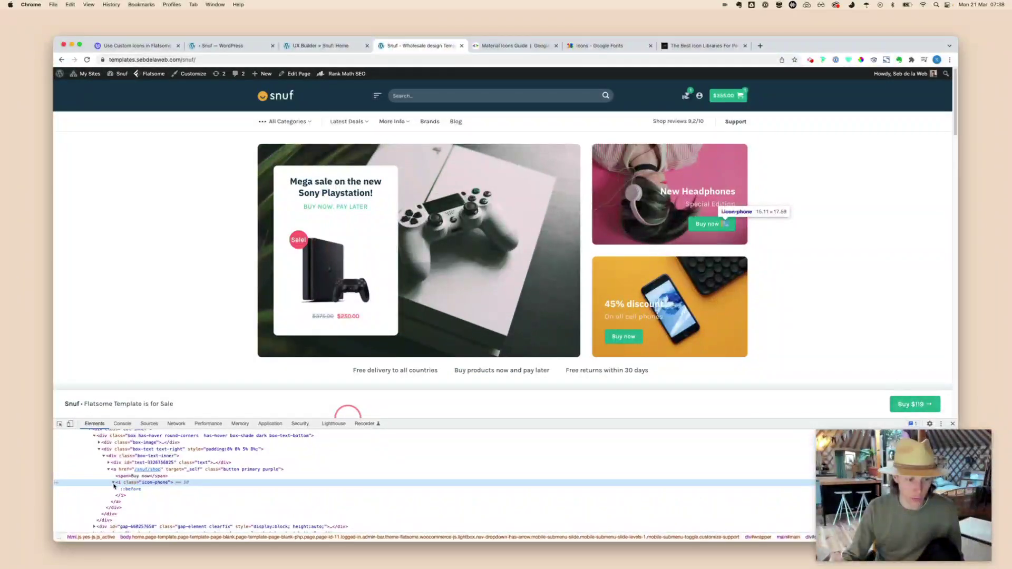
click(112, 482)
click(136, 490)
drag(896, 496, 883, 324)
click(875, 461)
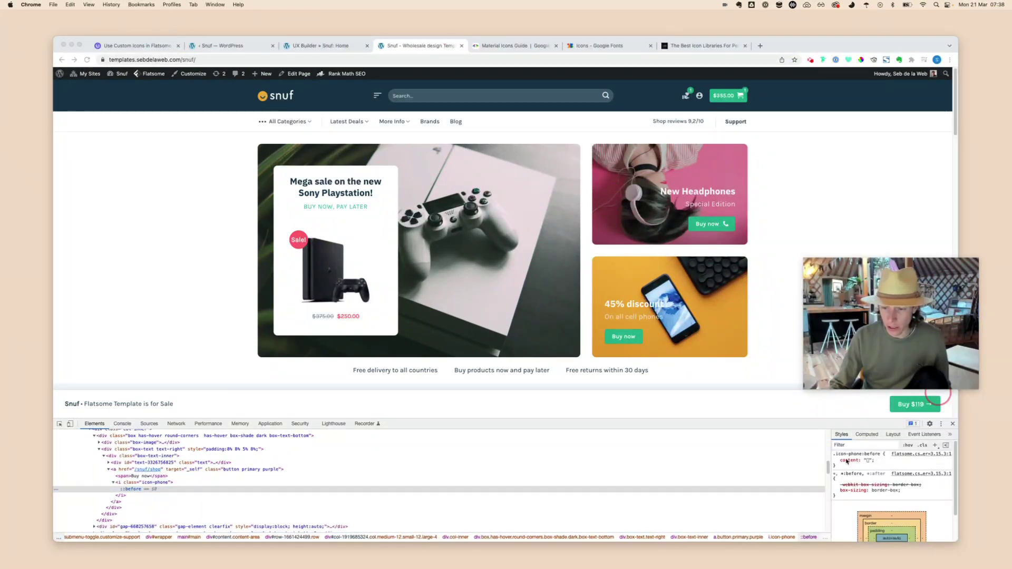
click(846, 467)
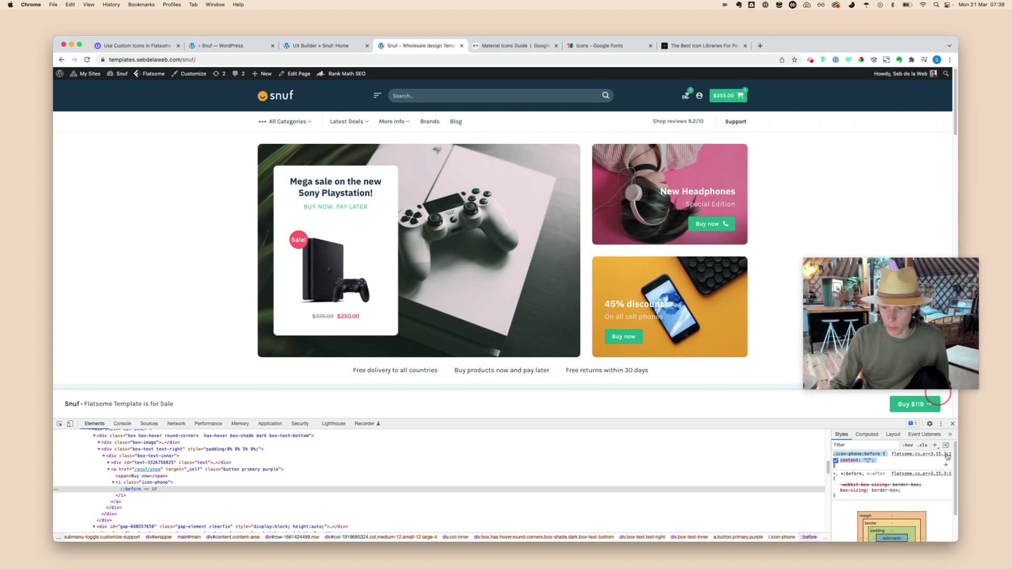
click(232, 46)
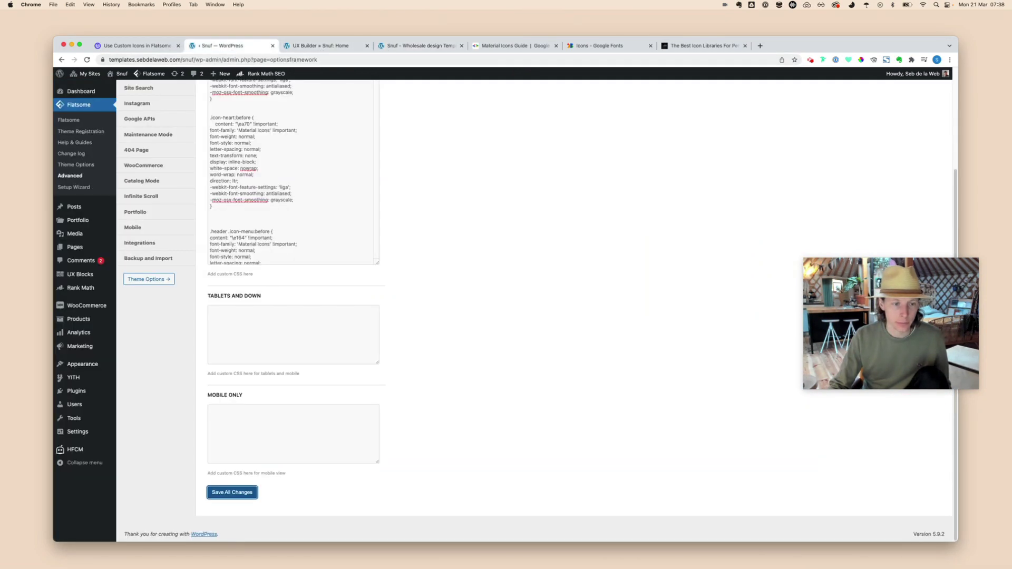
Paste an .icon-phone:before rule at the top and replace its content line with the Material Icons declarations.
scroll(506, 295, up, 3)
click(214, 164)
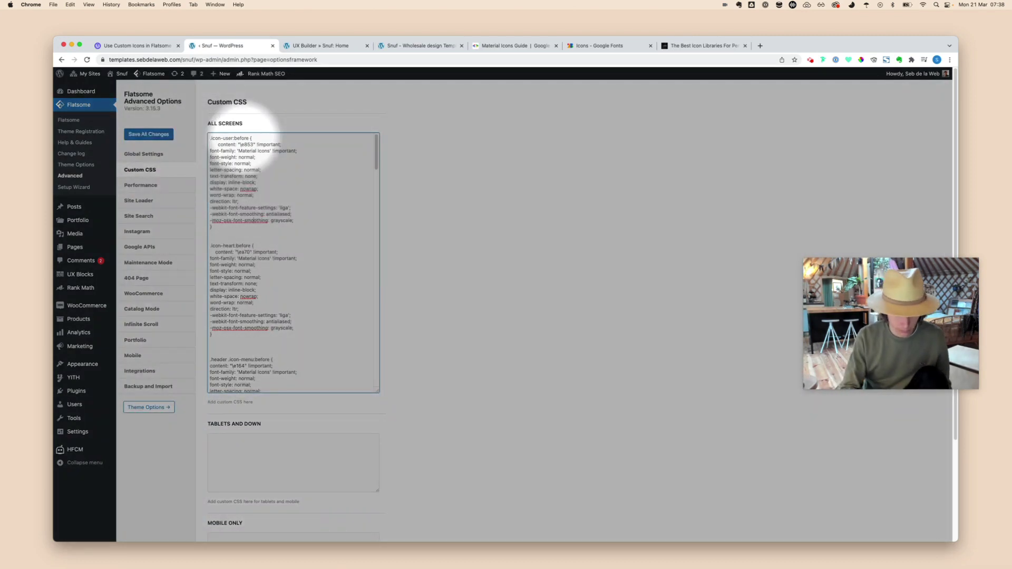
key(Return)
key(Return)
key(Return)
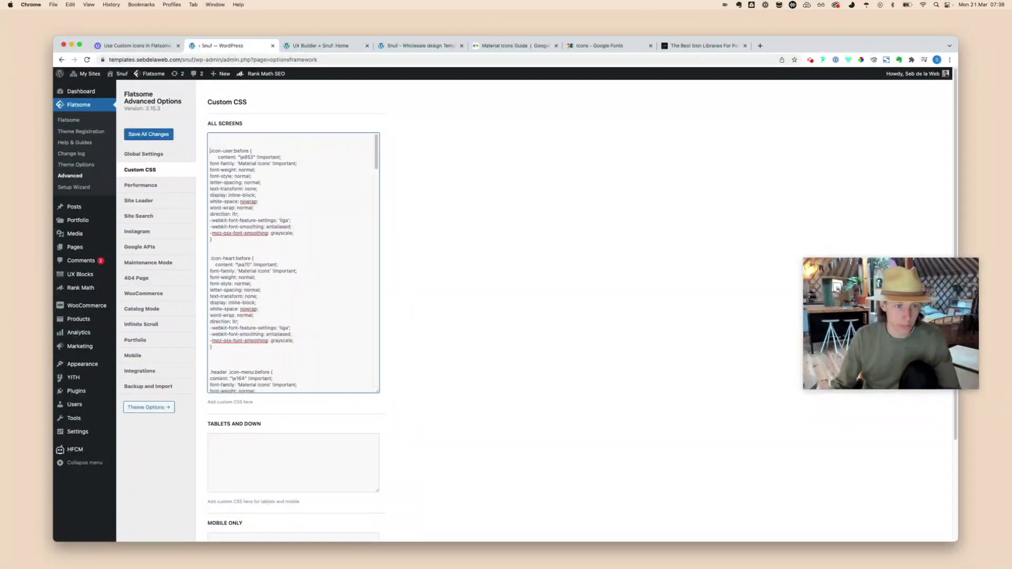
click(226, 140)
text(.icon-phone:before {   content: ""; })
drag(298, 252, 190, 180)
key(super+c)
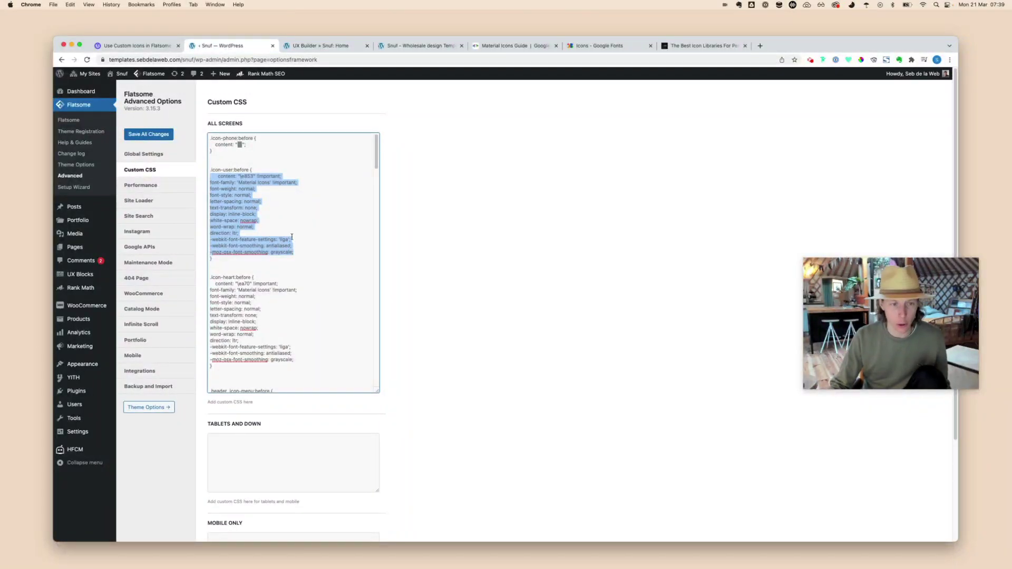
drag(270, 148, 230, 147)
key(super+v)
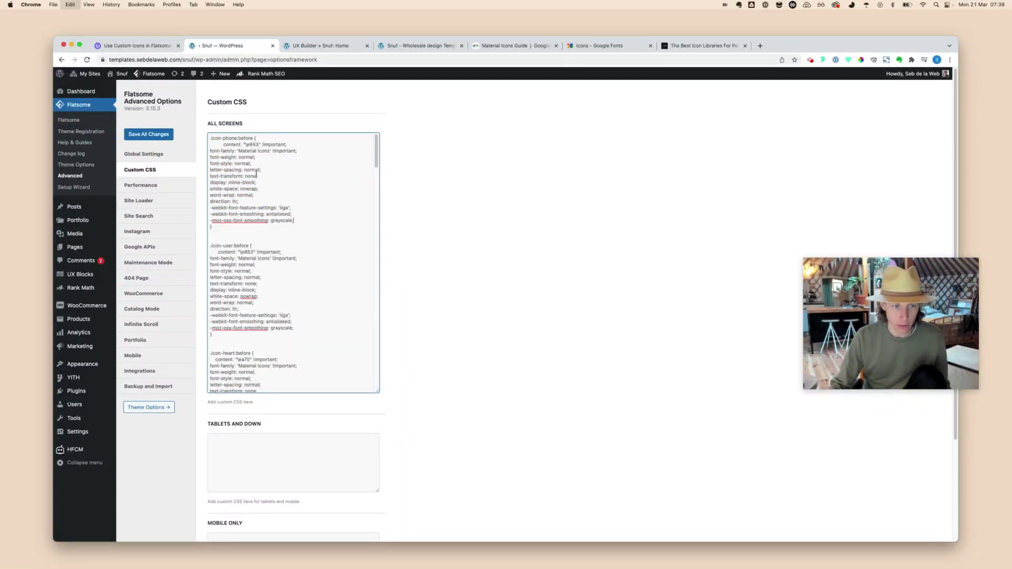
Search Google Fonts icons for 'phone' and select the Phone Iphone code point e325.
click(691, 45)
click(601, 46)
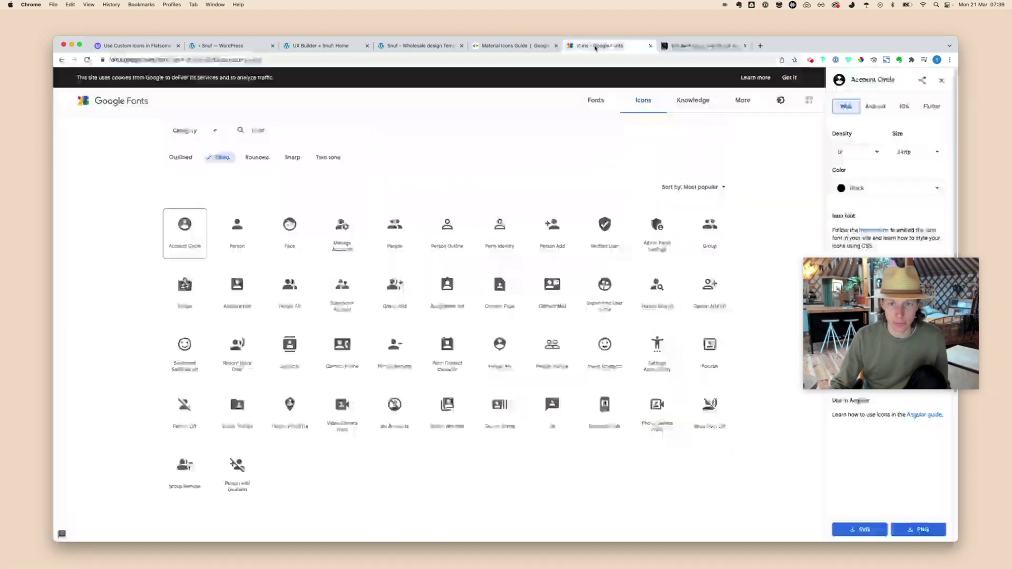
double_click(323, 132)
text(phone)
key(Return)
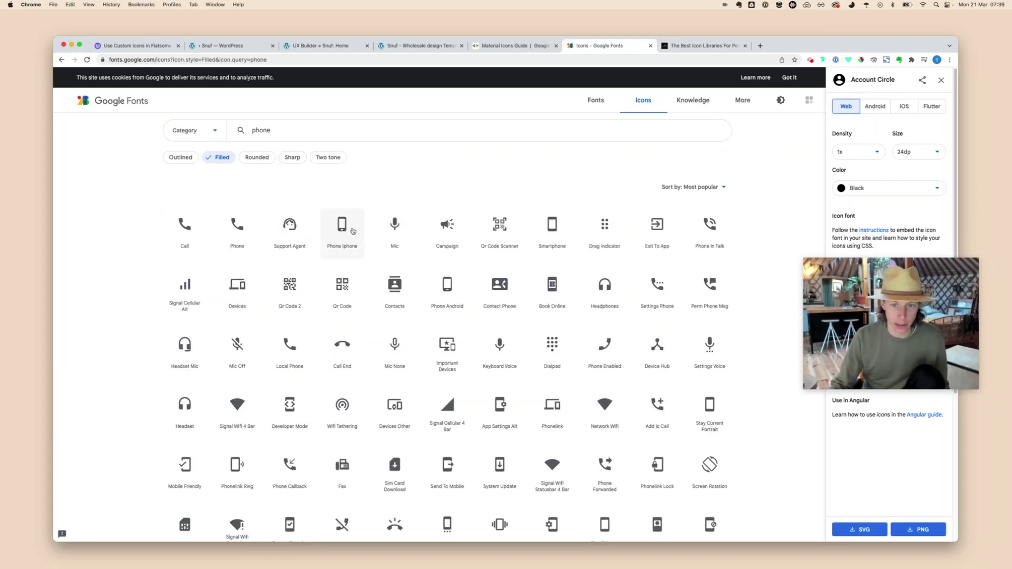
click(345, 240)
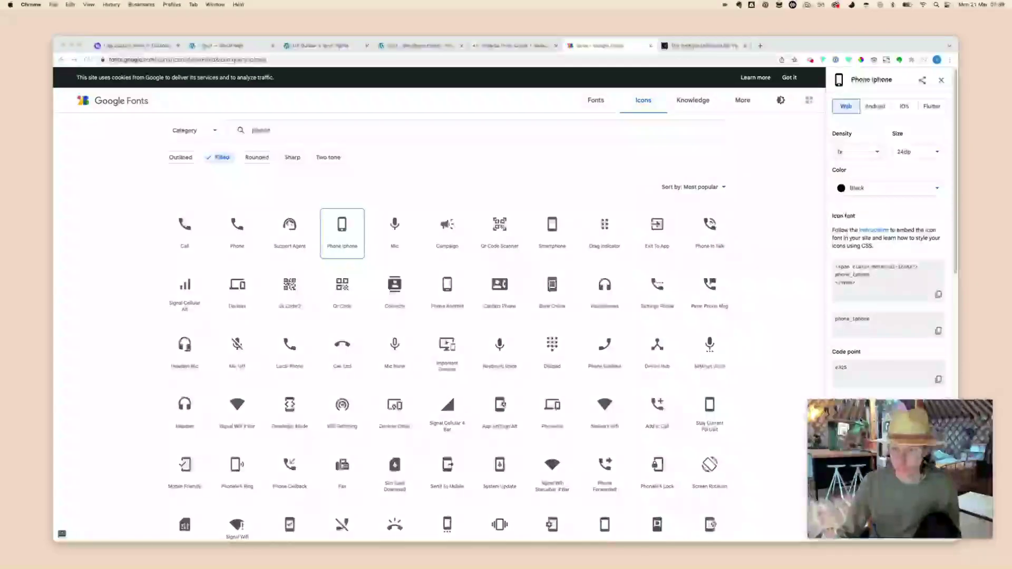
double_click(841, 367)
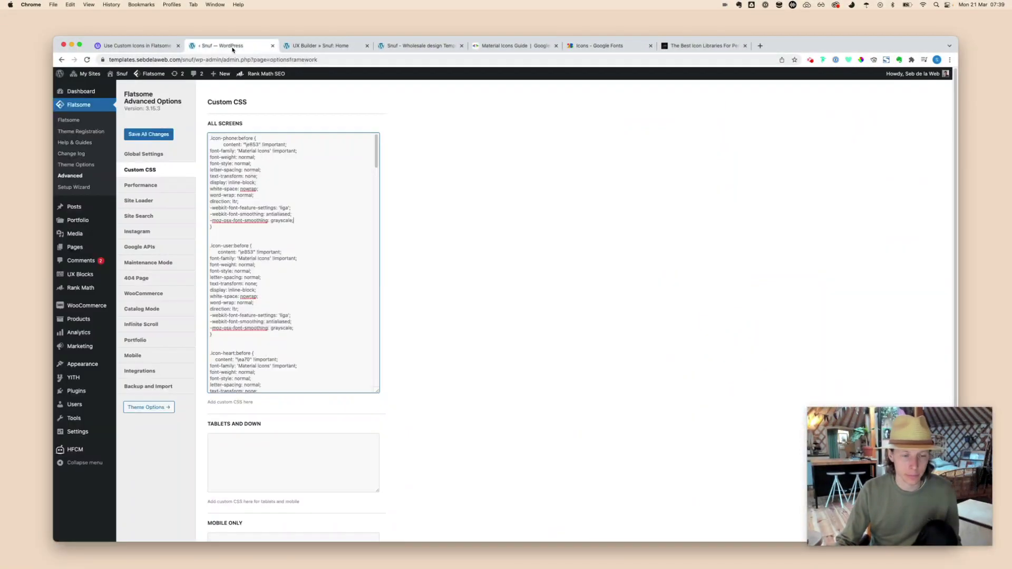
Save the Custom CSS with e325 as the .icon-phone:before content.
click(230, 45)
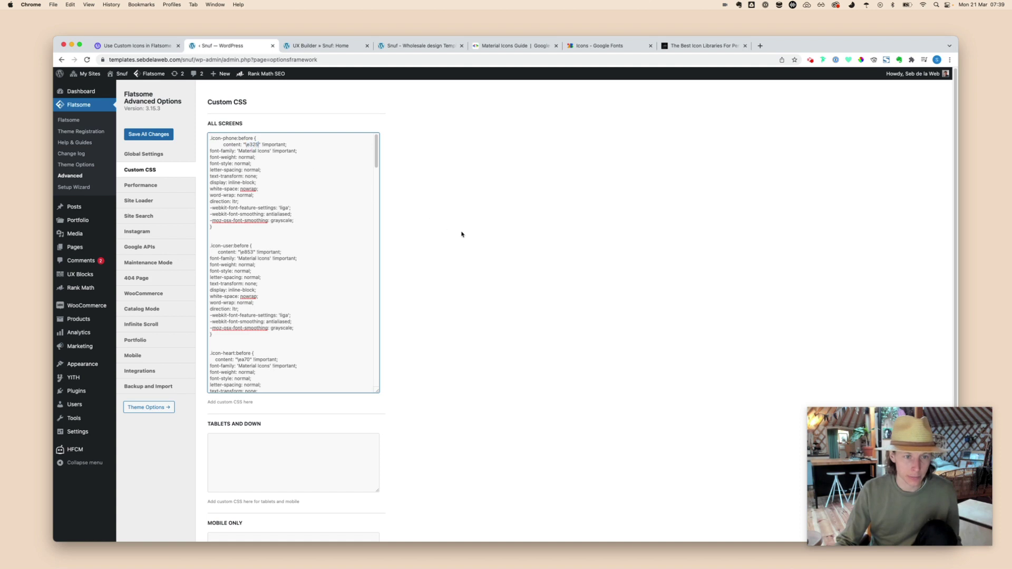
scroll(462, 234, down, 3)
click(232, 492)
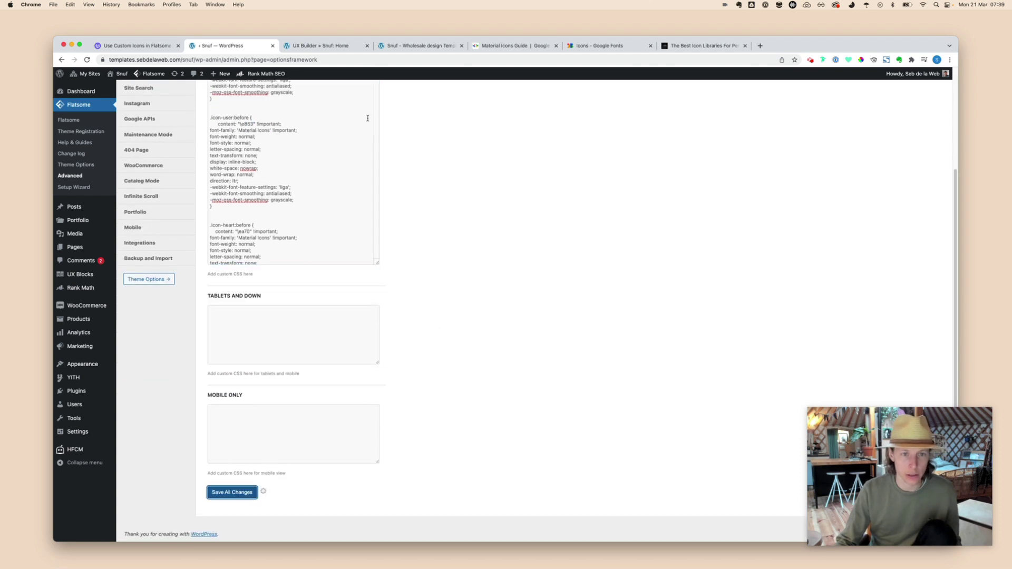
Add padding-top:3px to the .icon-phone:before Custom CSS rule and save the changes.
click(416, 45)
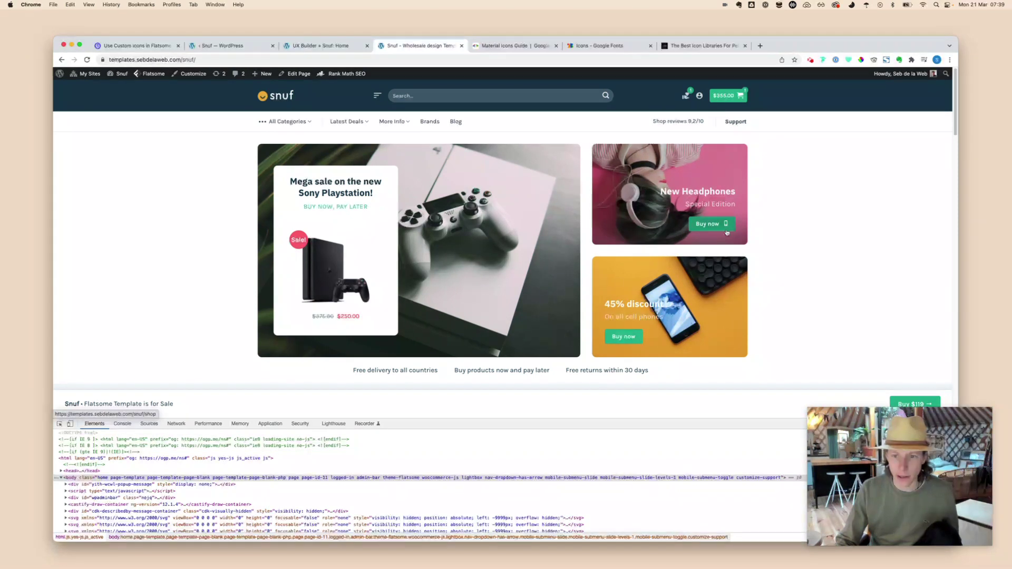
click(242, 47)
scroll(254, 114, up, 3)
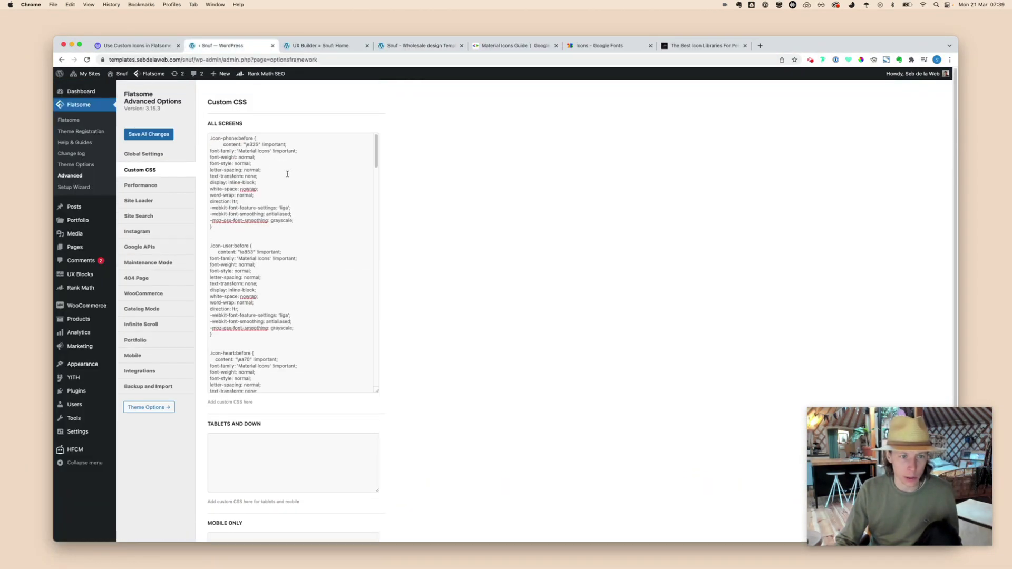
click(264, 137)
key(Return)
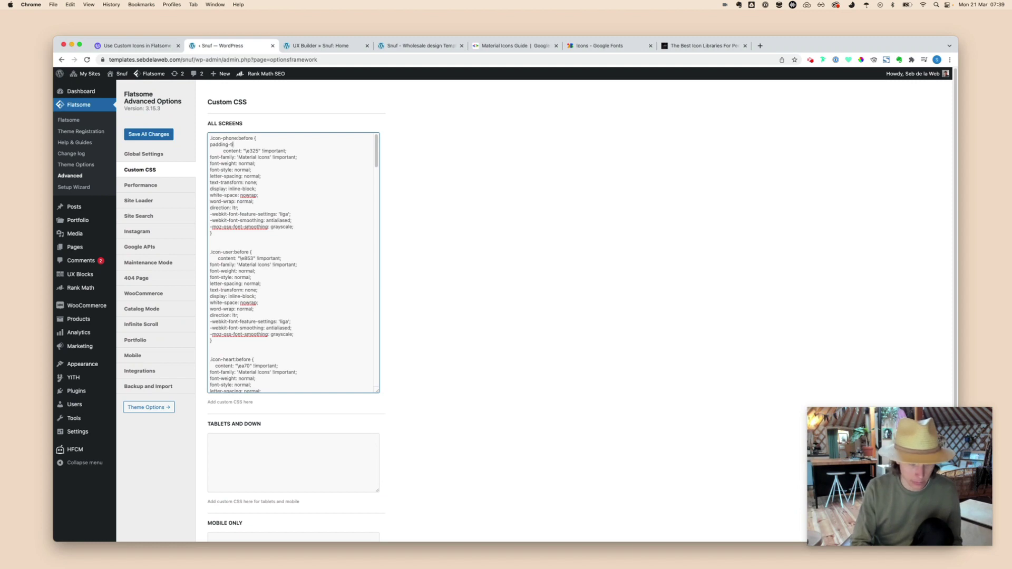
text(padding-top:3px;)
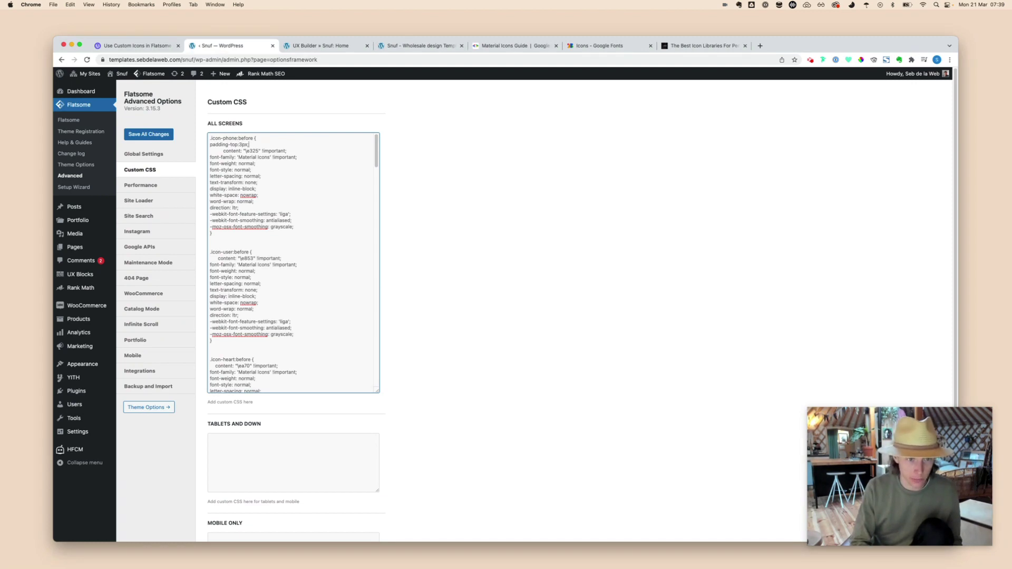
scroll(438, 270, down, 5)
click(231, 491)
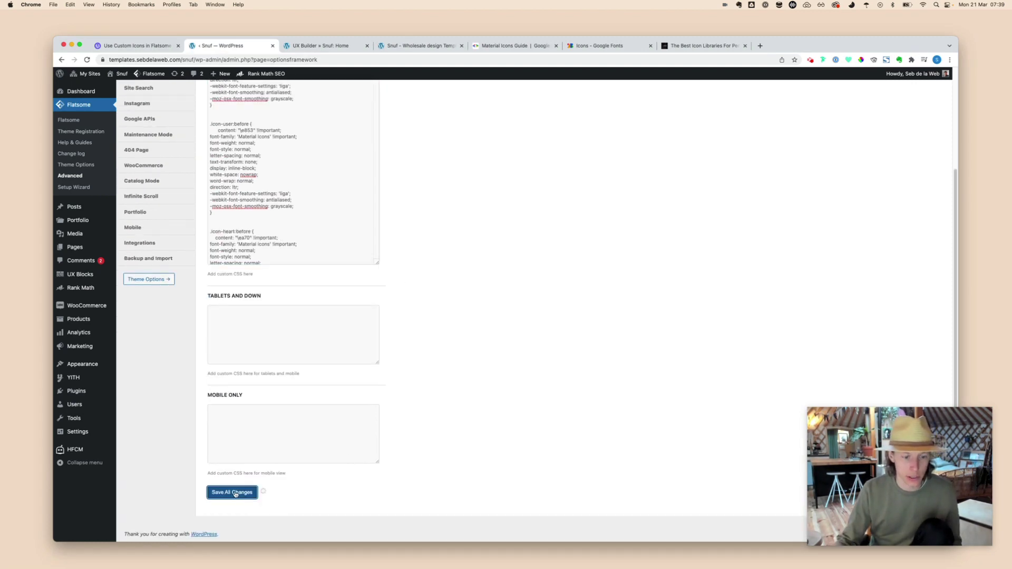
Reload the Snuf homepage to check the adjusted phone icon, then close DevTools.
click(419, 47)
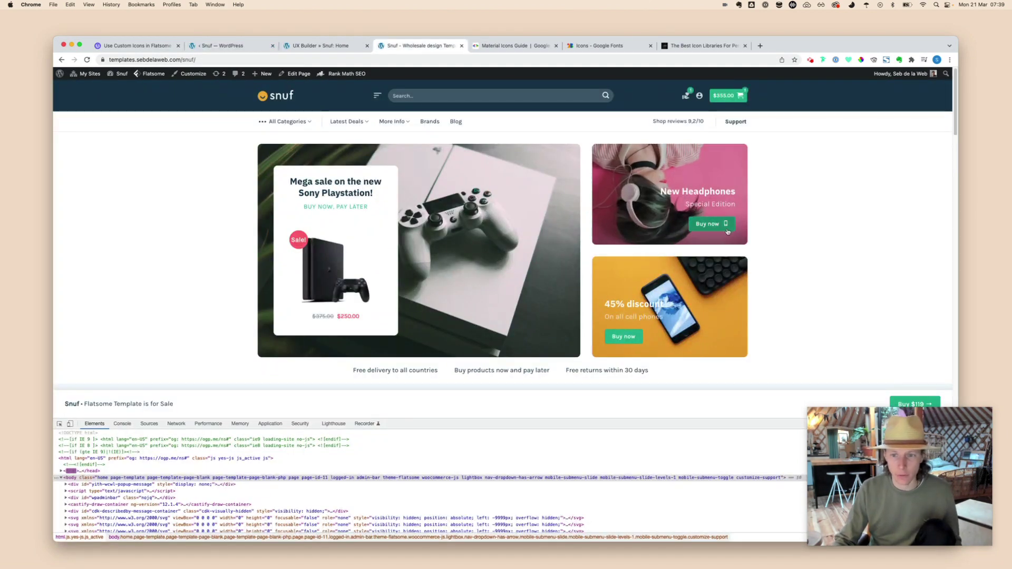
key(super+r)
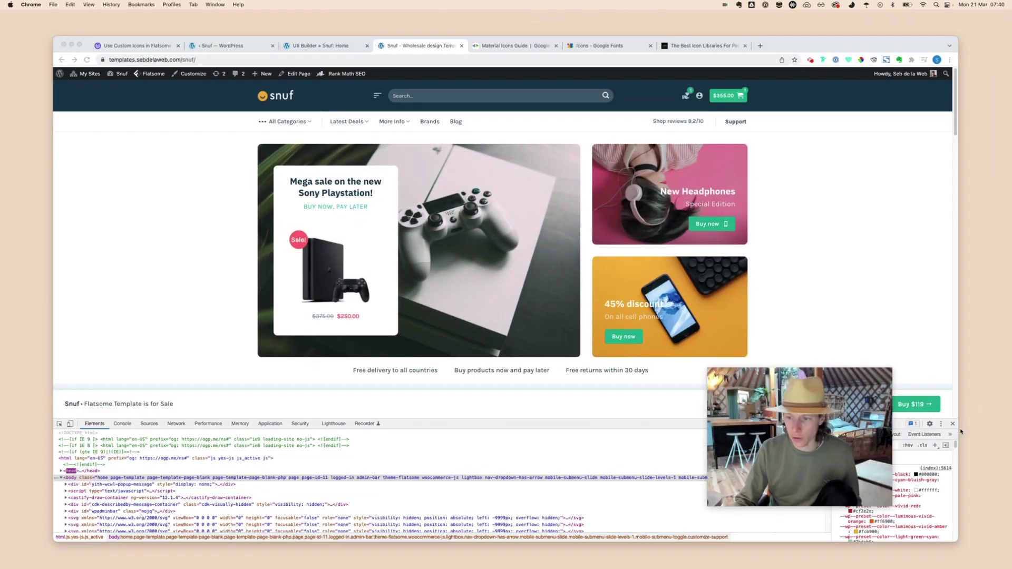
click(952, 425)
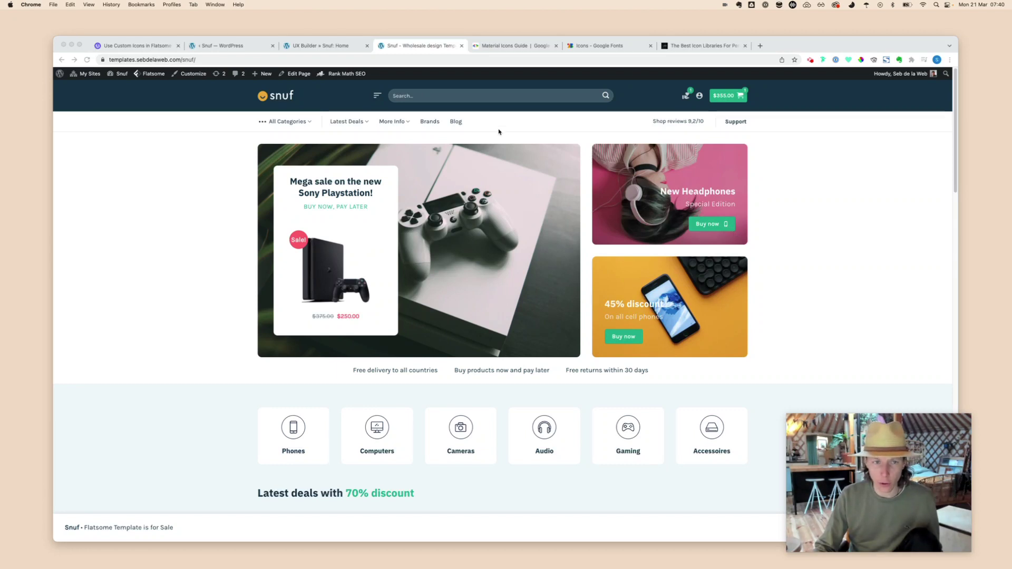
Change the headphones Buy now button's class from purple to material and update the page.
click(342, 47)
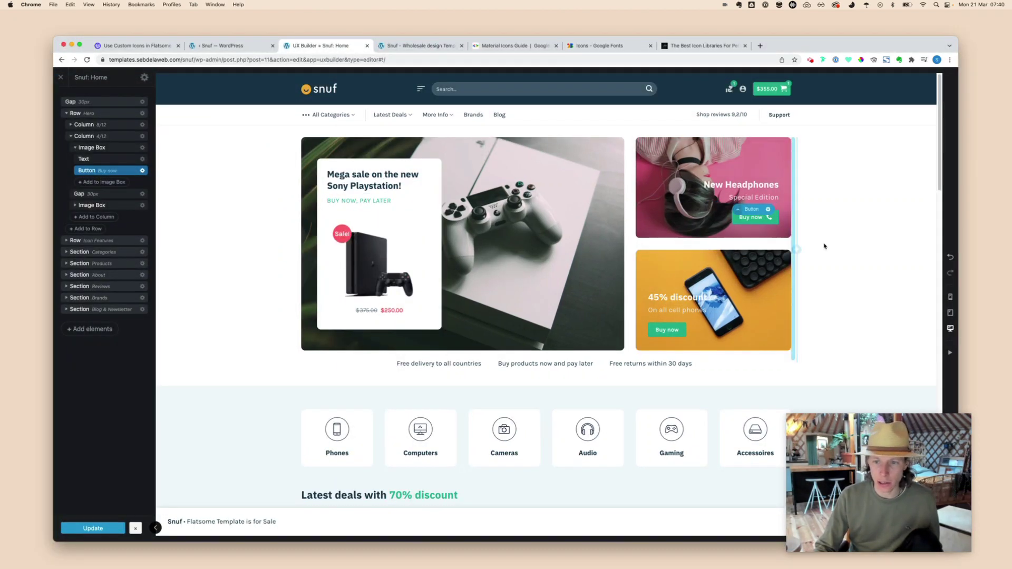
click(754, 218)
scroll(101, 469, down, 3)
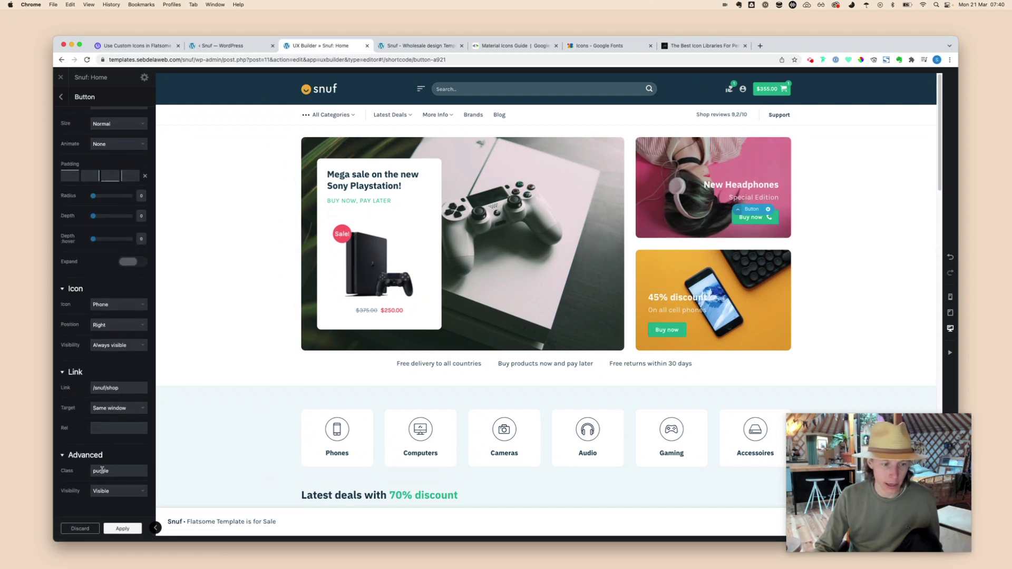
click(118, 472)
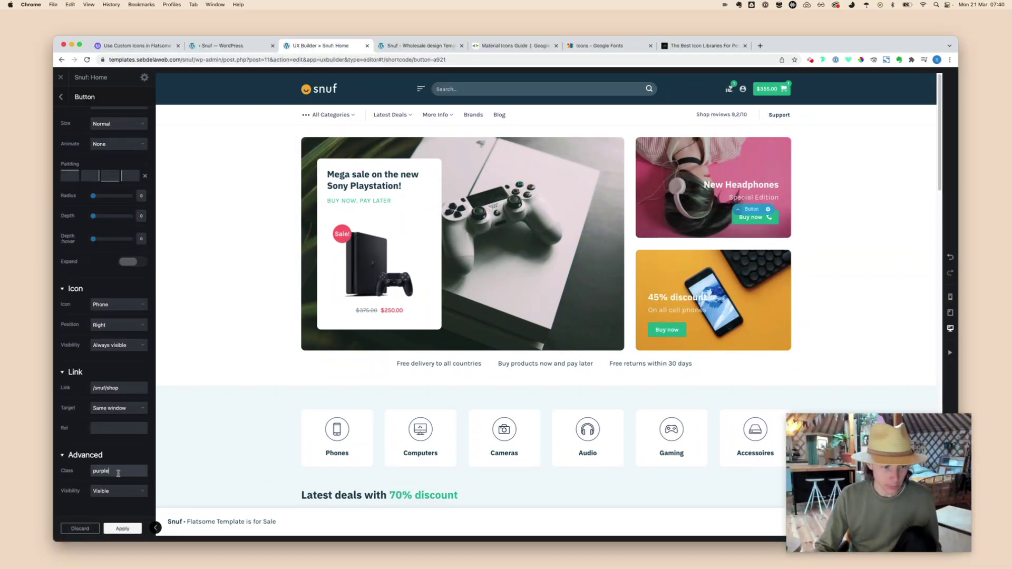
key(super+a)
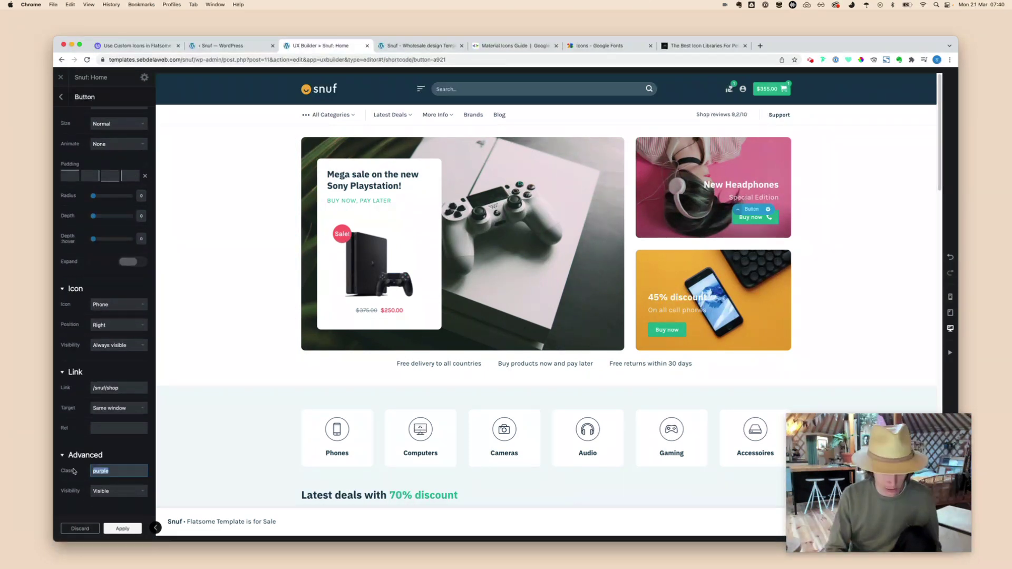
text(material)
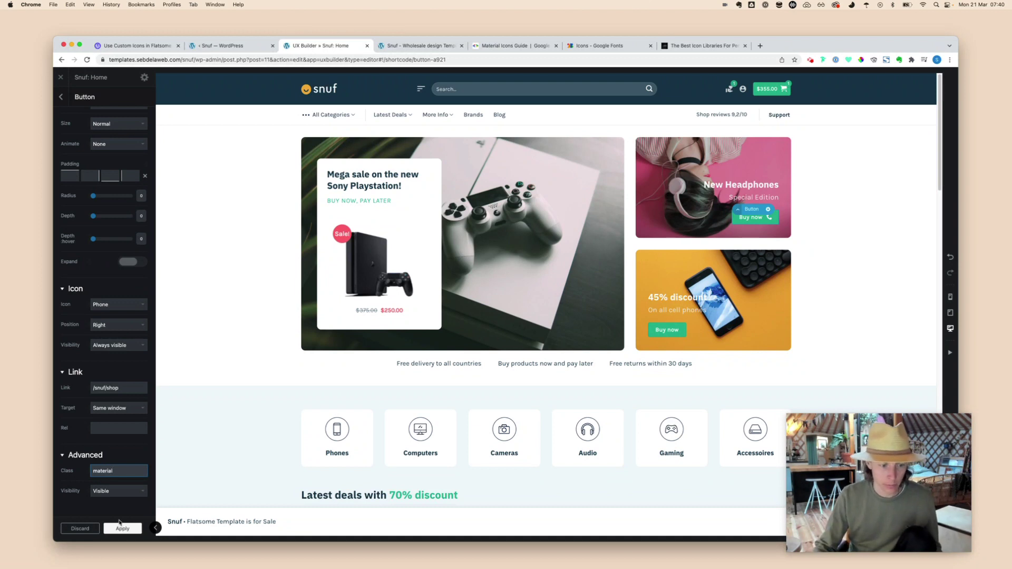
click(118, 528)
click(101, 528)
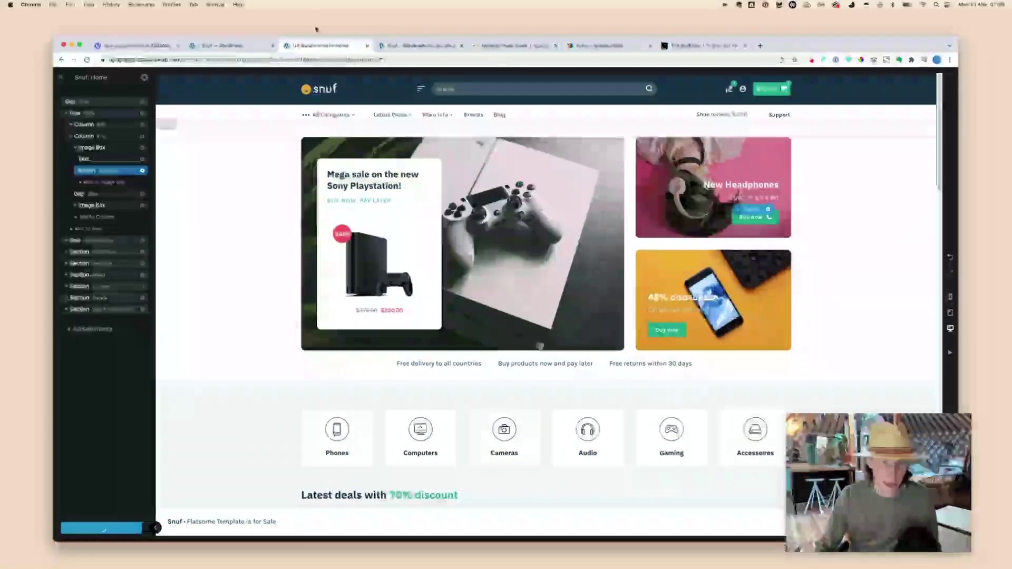
Prefix the phone-icon Custom CSS rule's selector with .material and save the CSS.
click(248, 46)
click(339, 163)
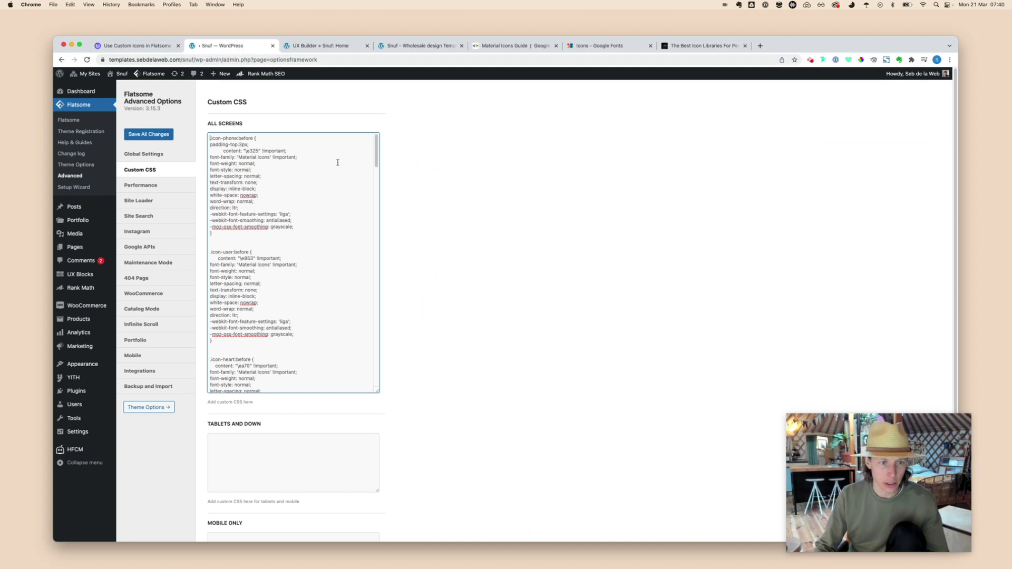
text(.mate)
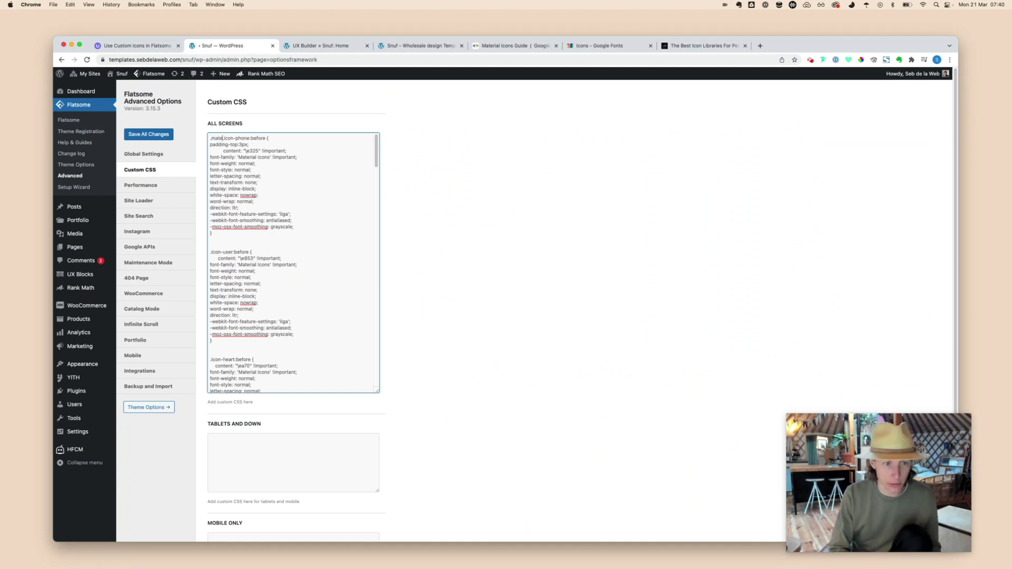
text(rial)
scroll(440, 266, down, 3)
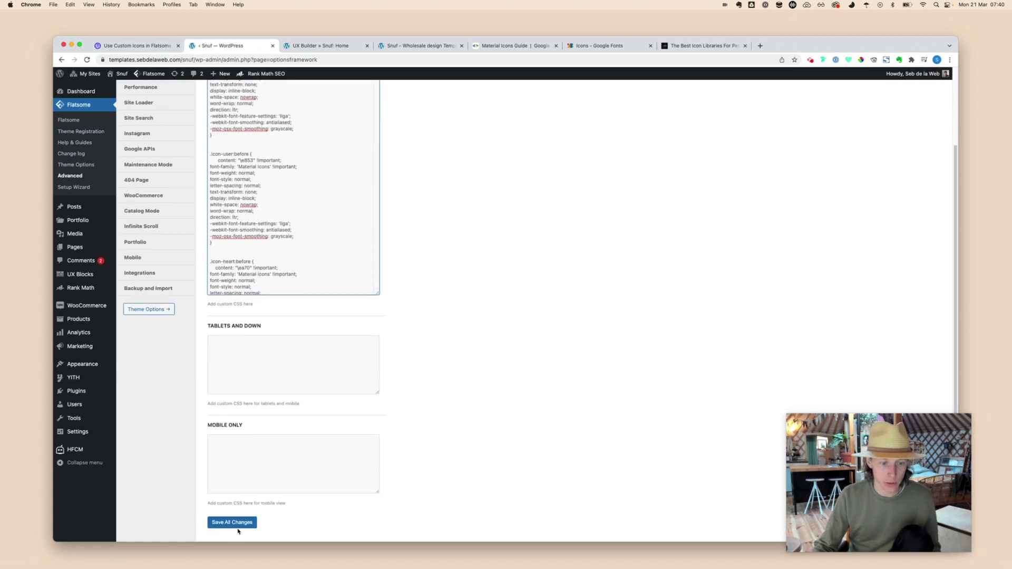
click(232, 523)
click(419, 46)
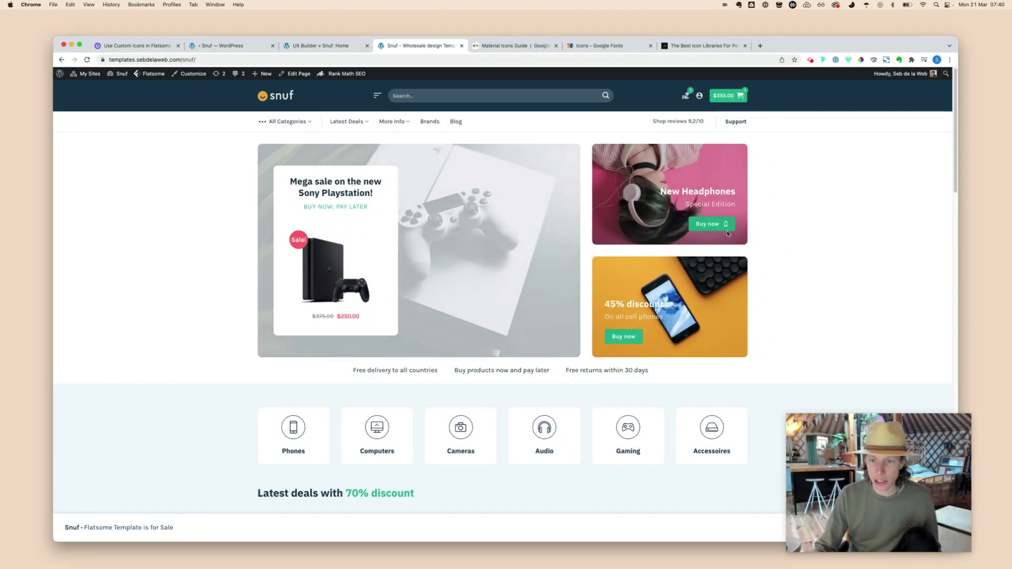
Delete the material class from the headphones Buy now button to compare its phone icon.
click(323, 46)
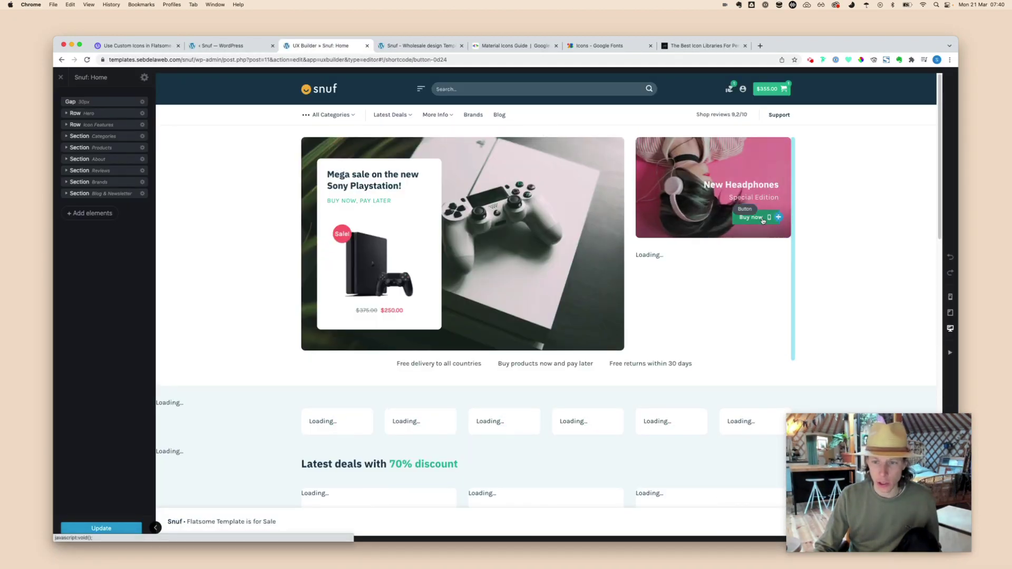
click(755, 218)
scroll(117, 359, down, 2)
double_click(103, 471)
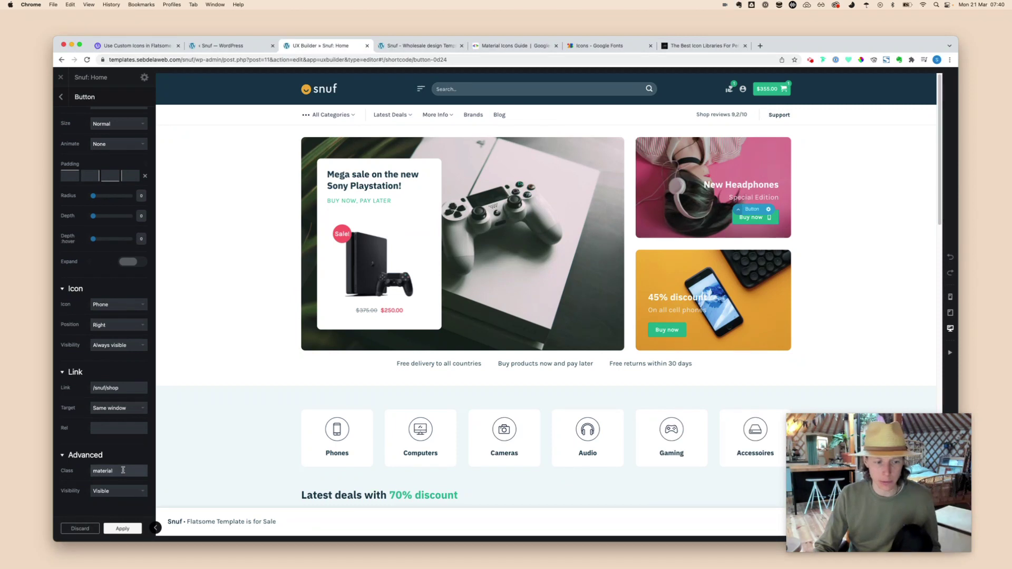
key(BackSpace)
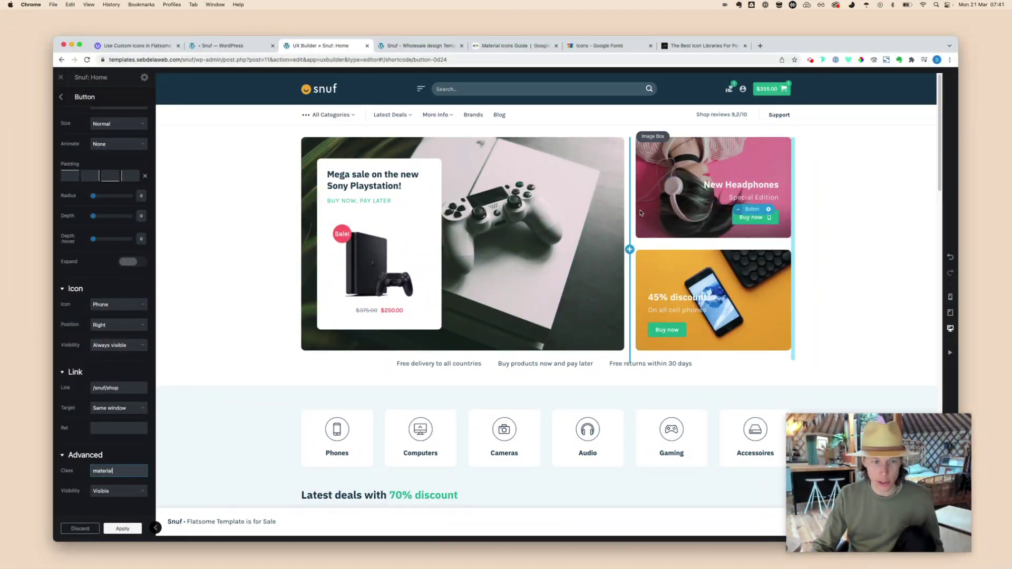
click(256, 48)
Review the tutorial's CSS and HTML icon sections, then enter youtube.com/sebdelaweb in a new tab.
click(167, 46)
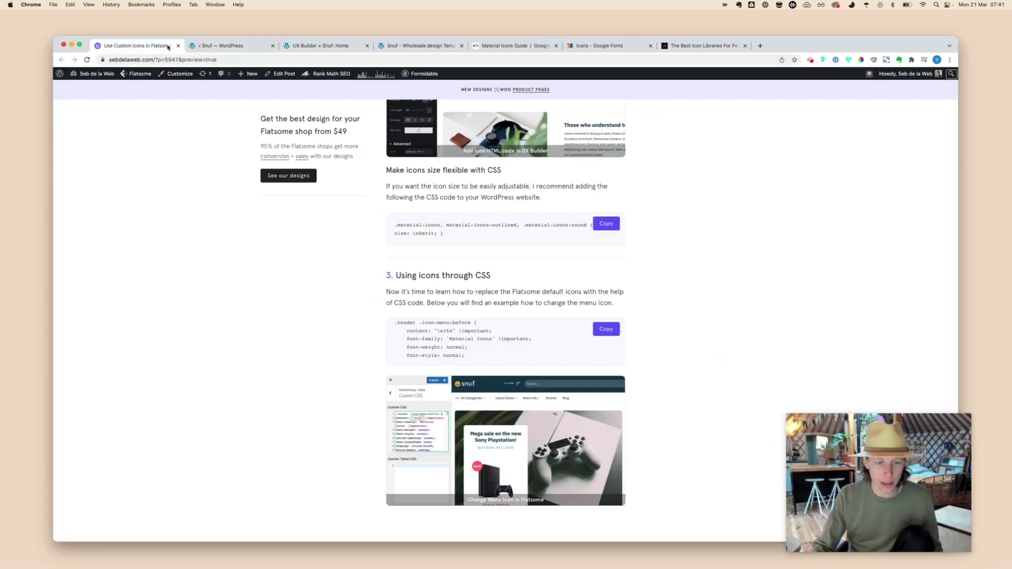
scroll(674, 343, down, 3)
scroll(674, 343, up, 1)
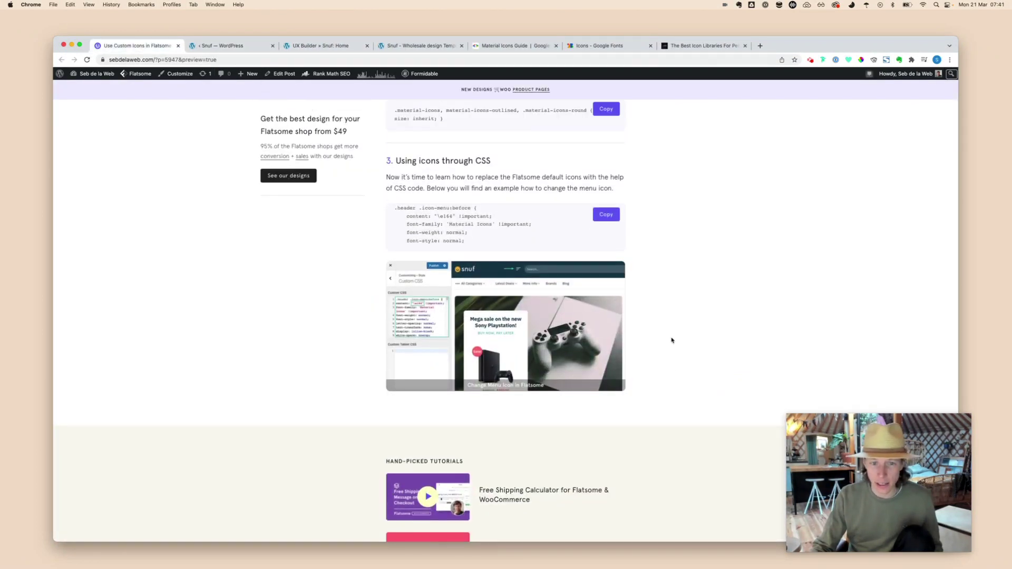
scroll(672, 341, up, 3)
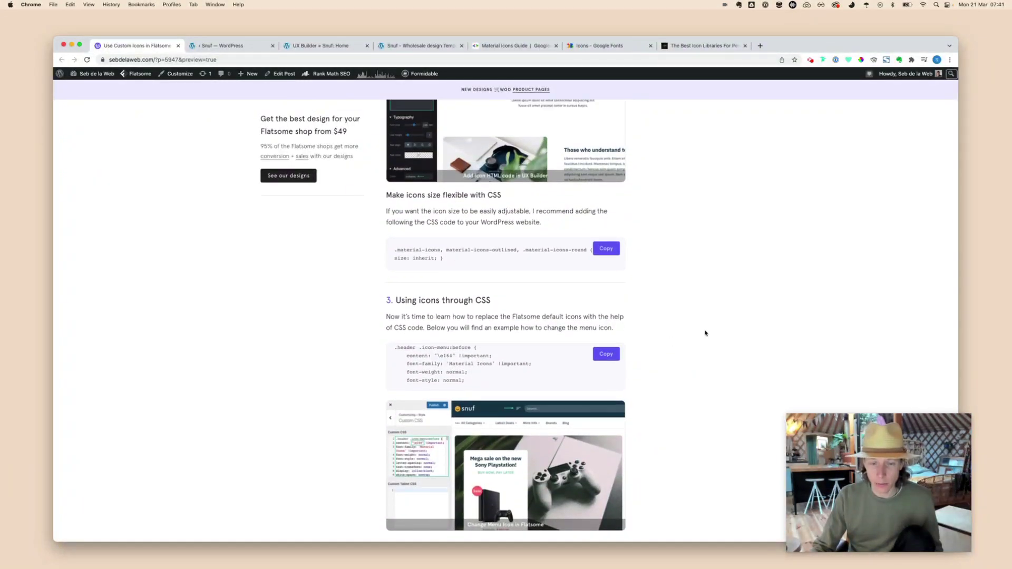
scroll(706, 333, up, 8)
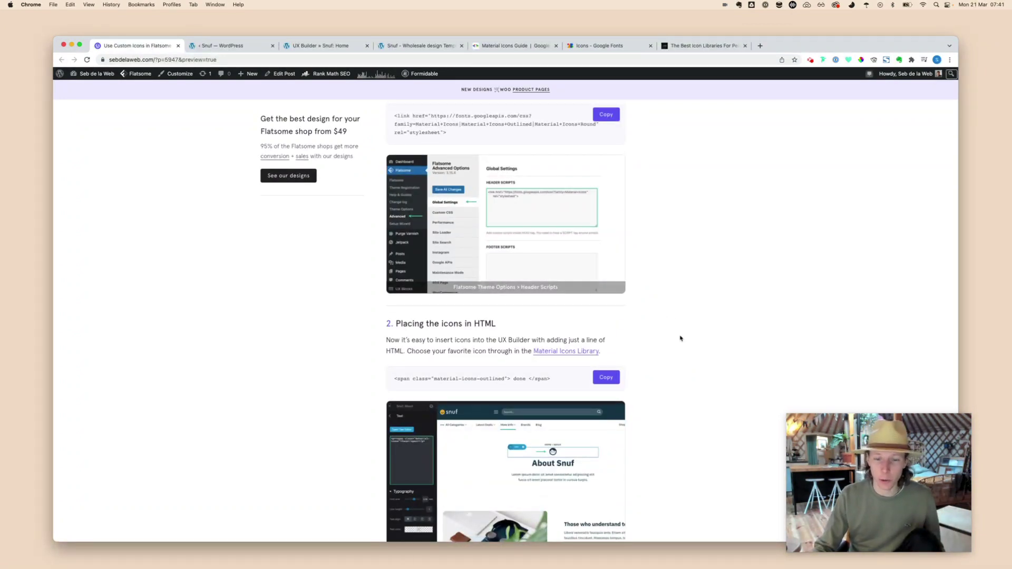
scroll(680, 335, up, 3)
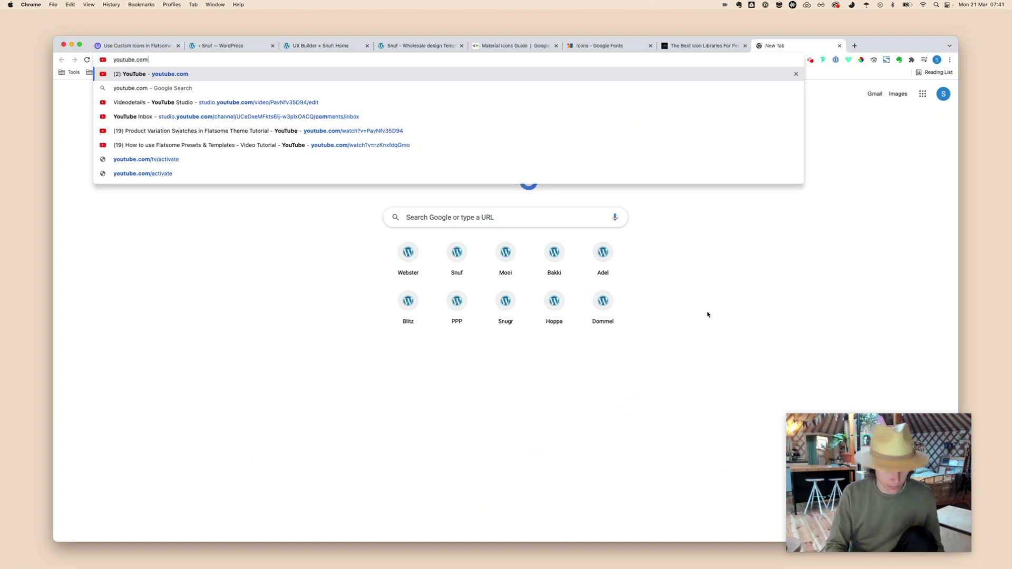
text(ebdelaweb)
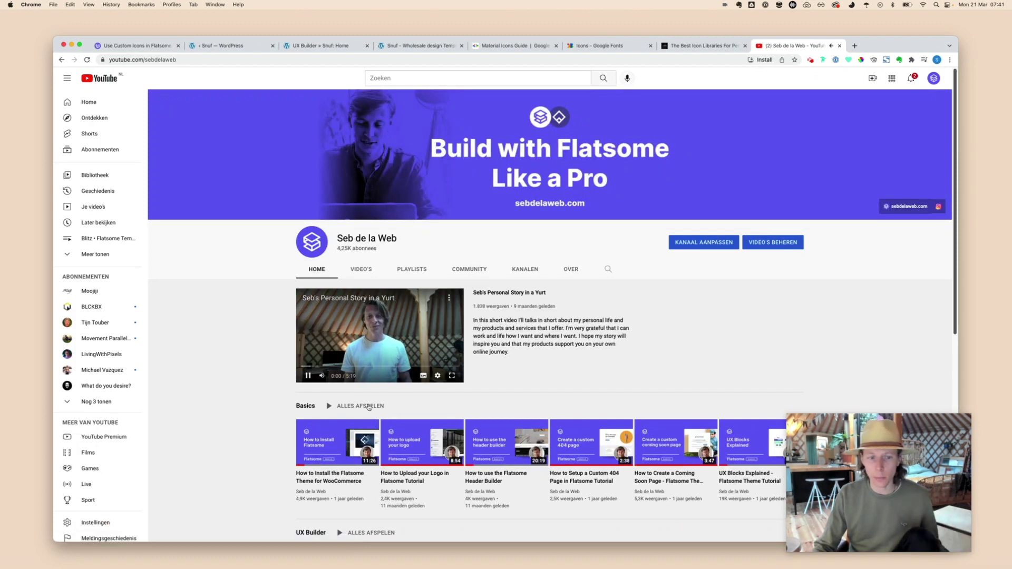
Pause the sebdelaweb channel's autoplaying video and go back to the custom icons article.
key(k)
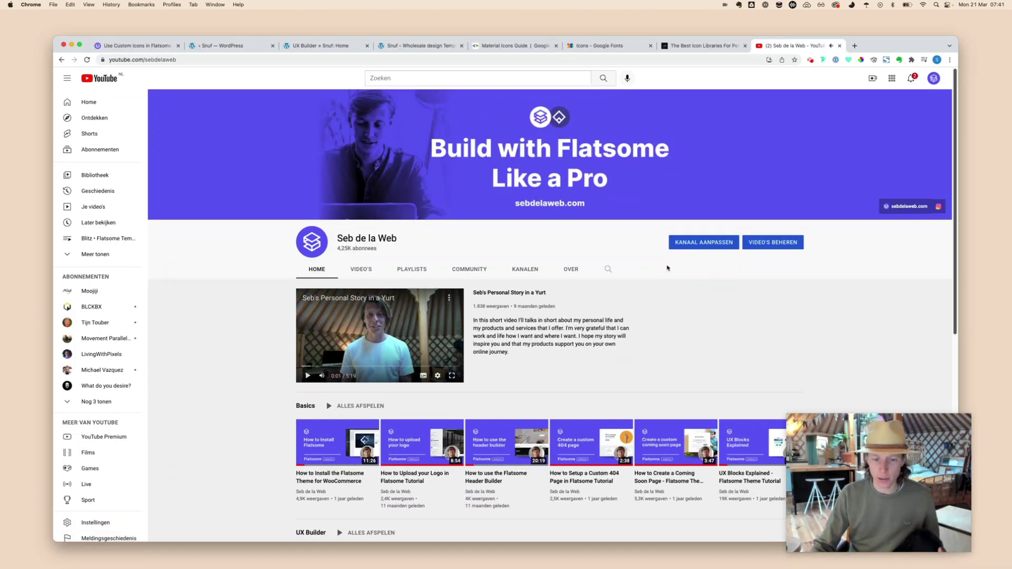
click(128, 46)
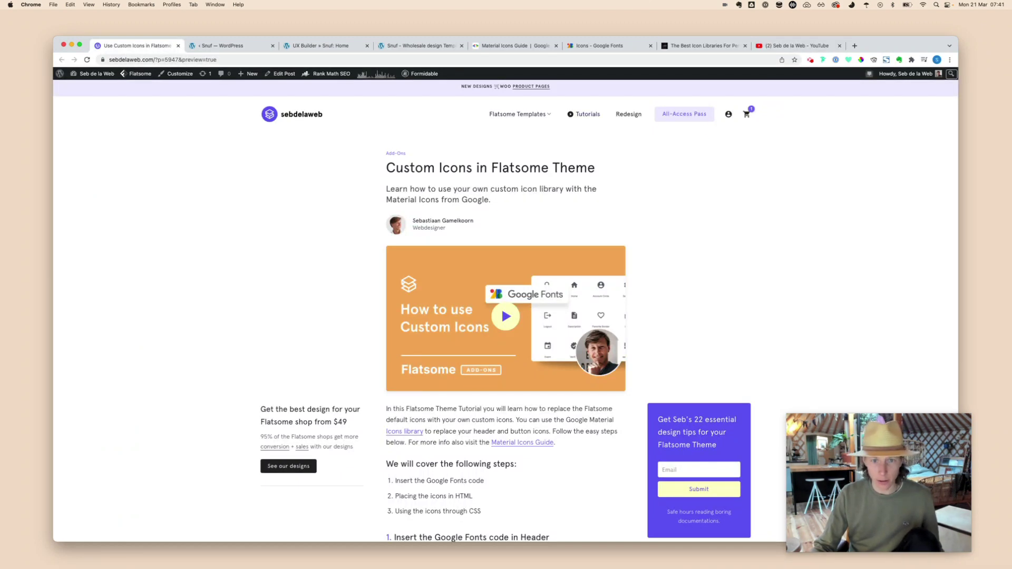
Browse the Flatsome templates catalogue, including Snuf ($119.00) and Bakki ($79.00).
click(519, 114)
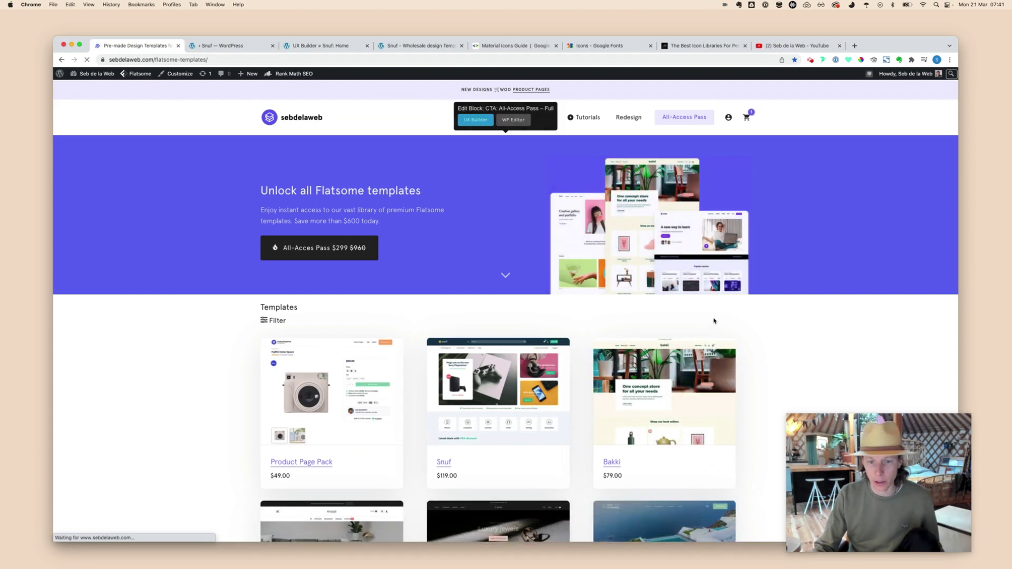
scroll(714, 320, down, 3)
scroll(620, 333, down, 3)
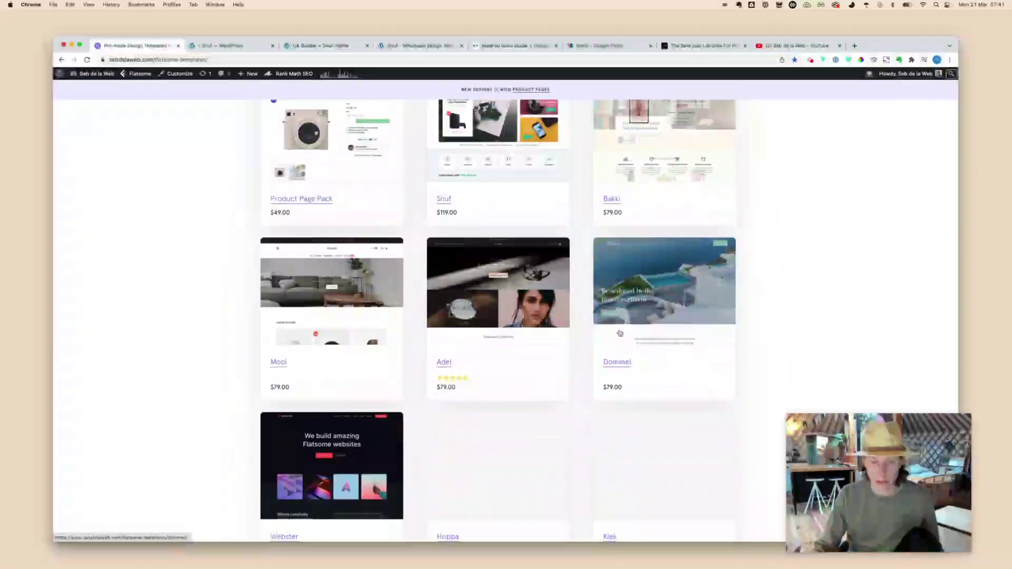
scroll(666, 334, down, 2)
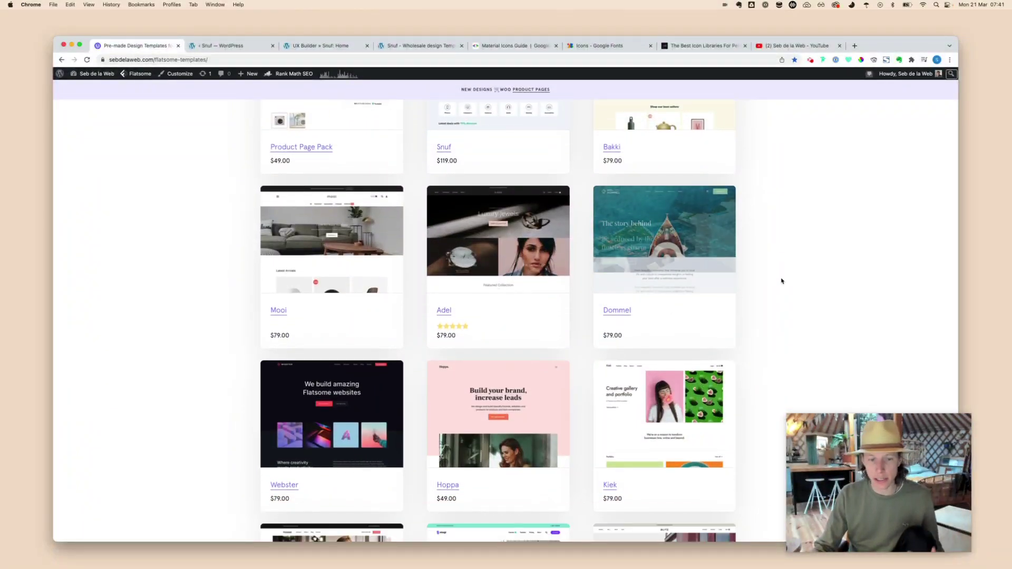
scroll(763, 267, up, 7)
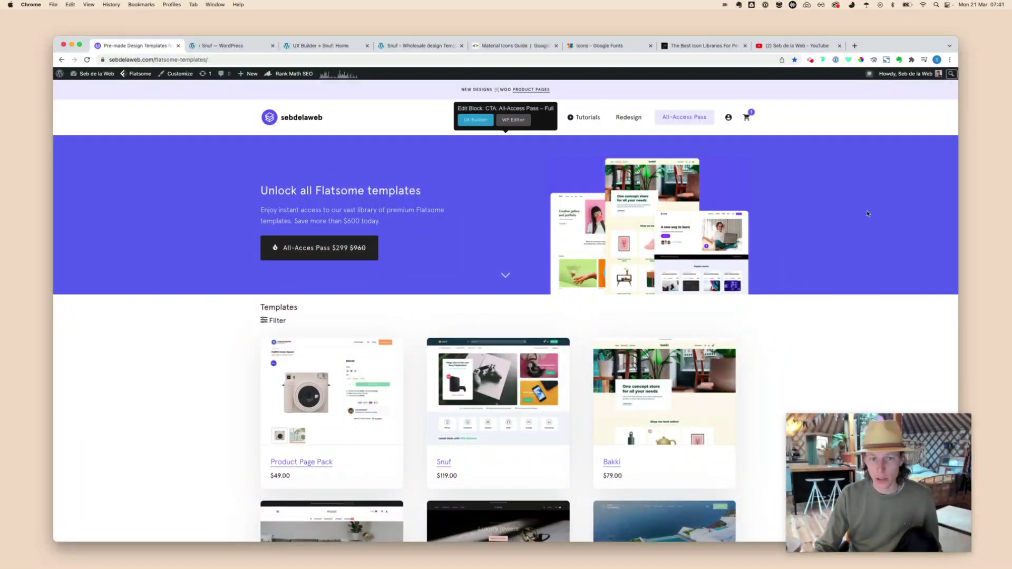